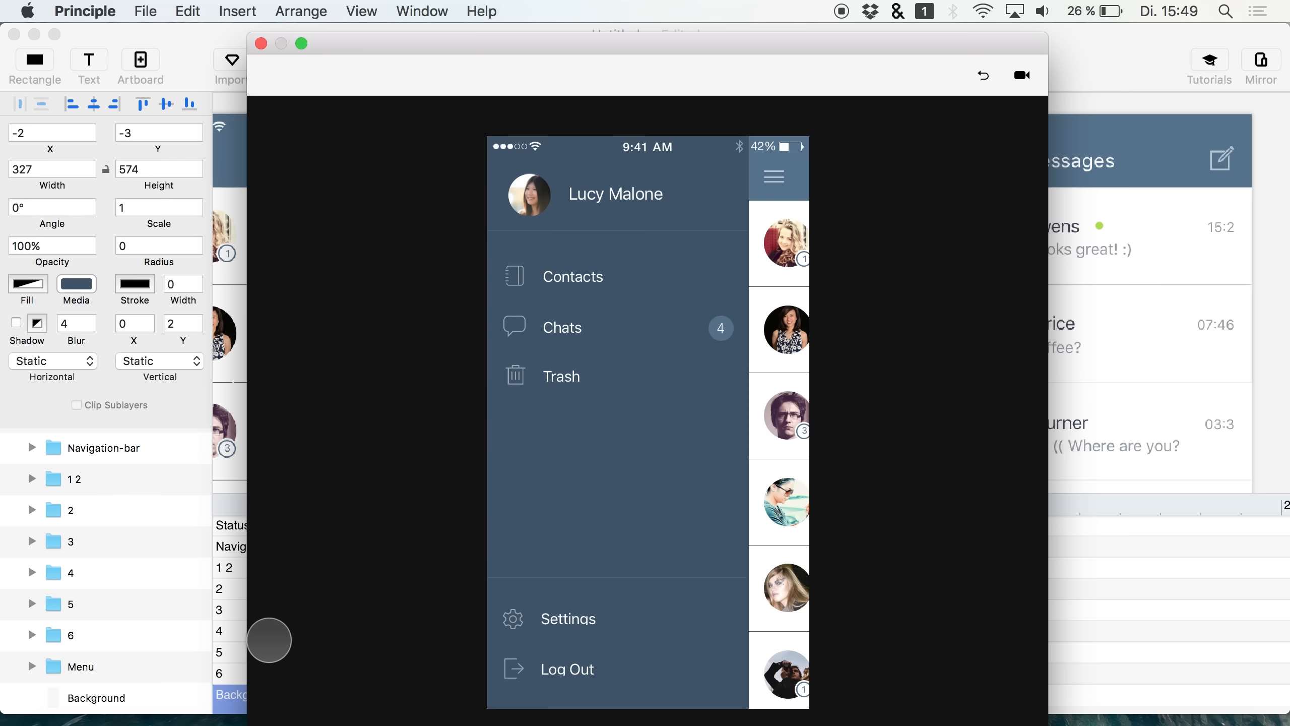
# - Shrink the preview window to the phone screen's size and test opening and closing the side menu with the menu icon
pyautogui.moveTo(252, 675); pyautogui.dragTo(724, 666)
pyautogui.moveTo(858, 66); pyautogui.dragTo(645, 100)
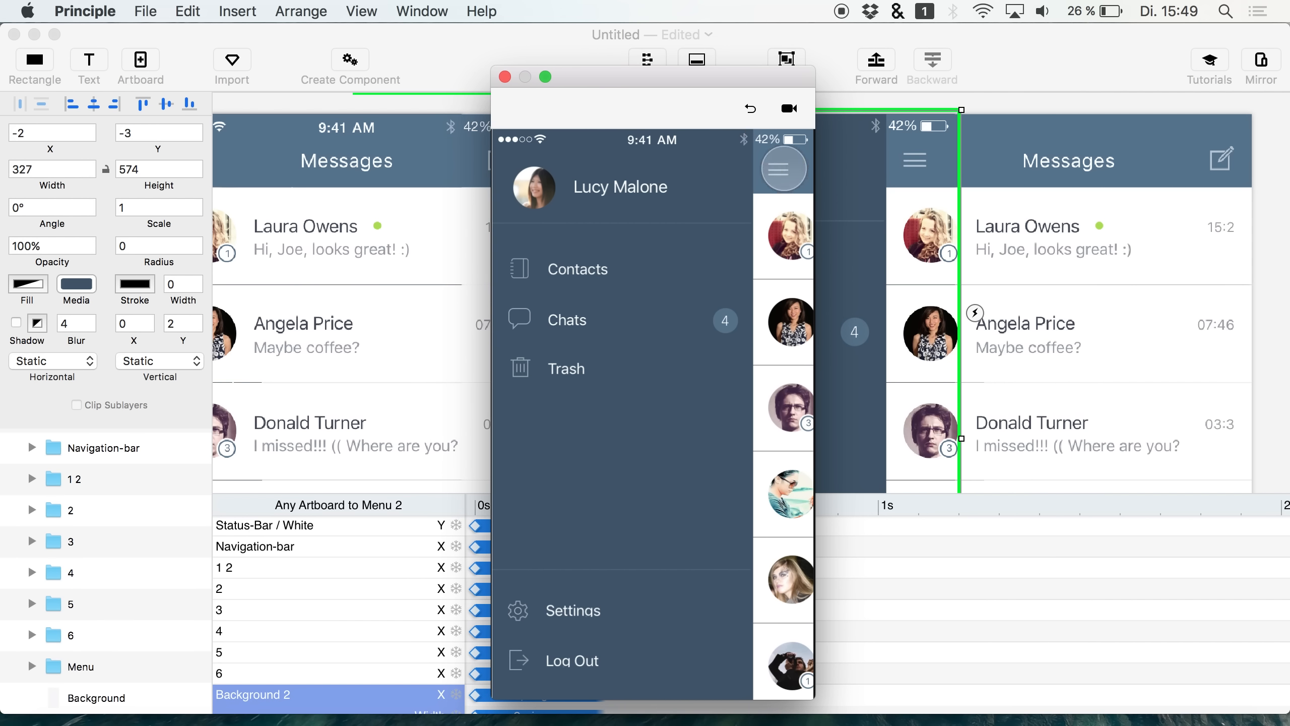
pyautogui.click(778, 169)
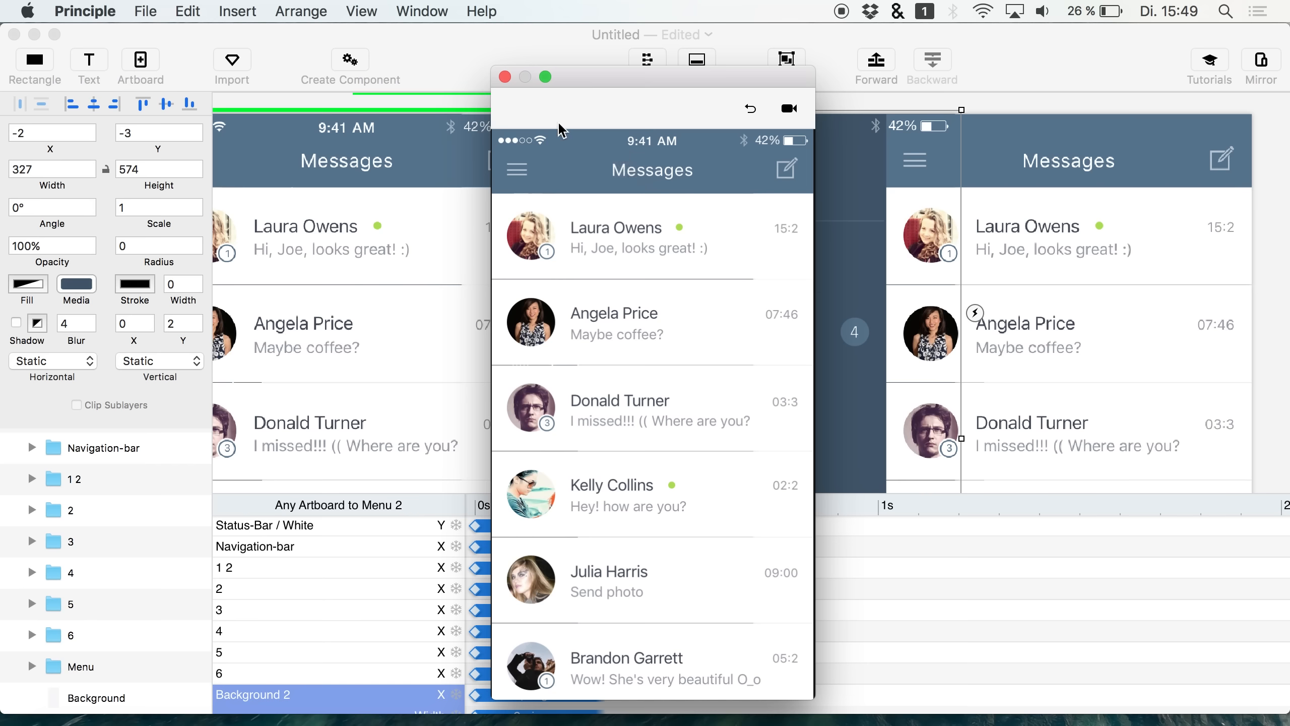
pyautogui.click(516, 171)
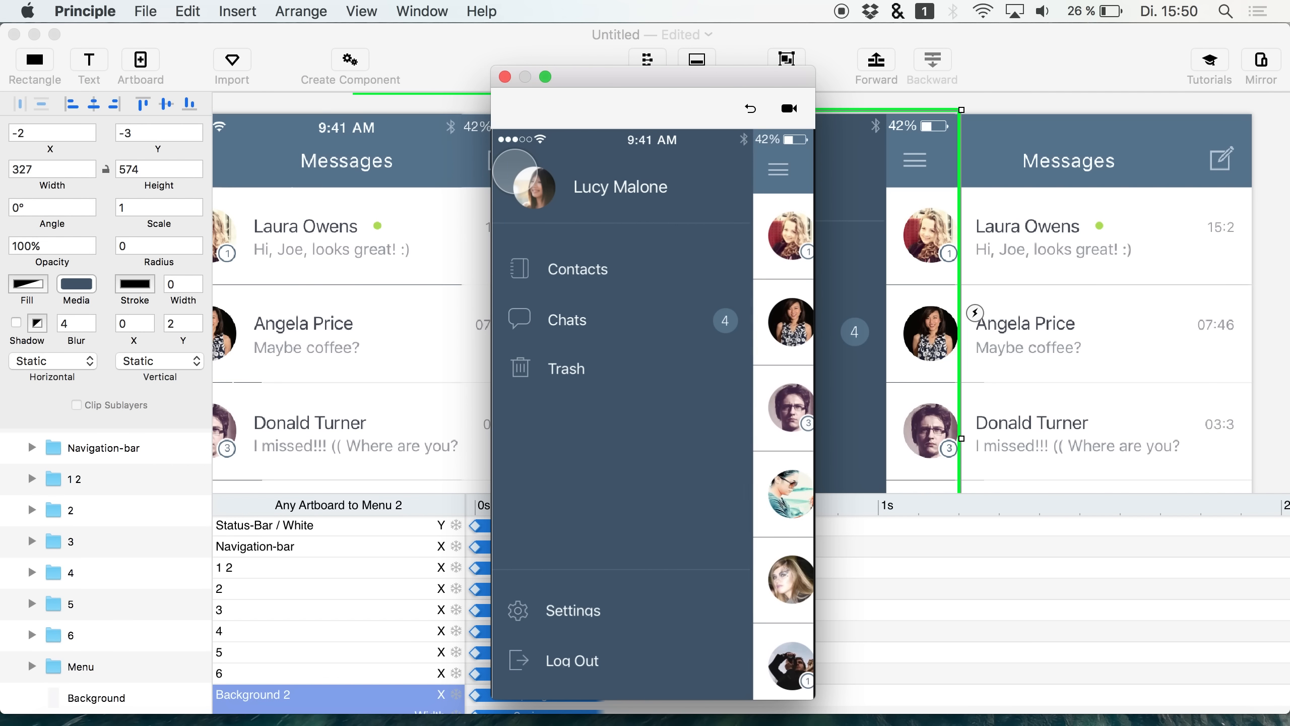
pyautogui.click(762, 166)
pyautogui.click(531, 163)
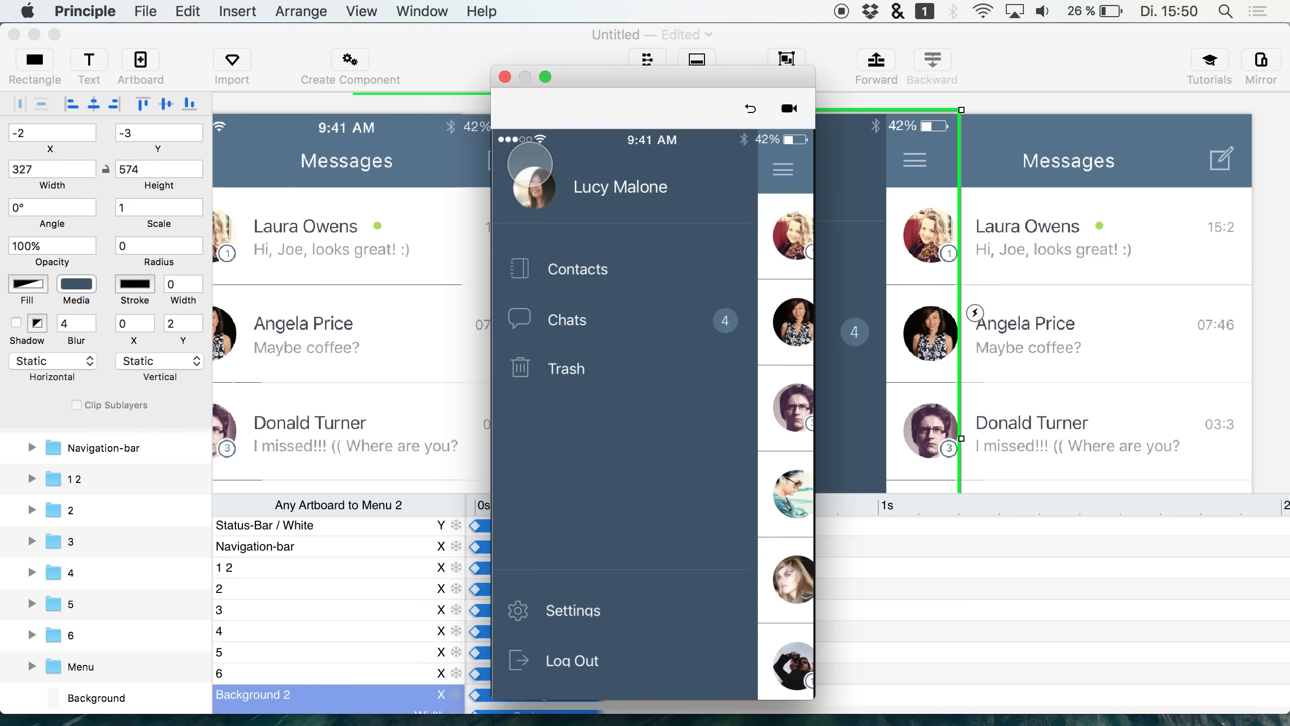
pyautogui.click(770, 175)
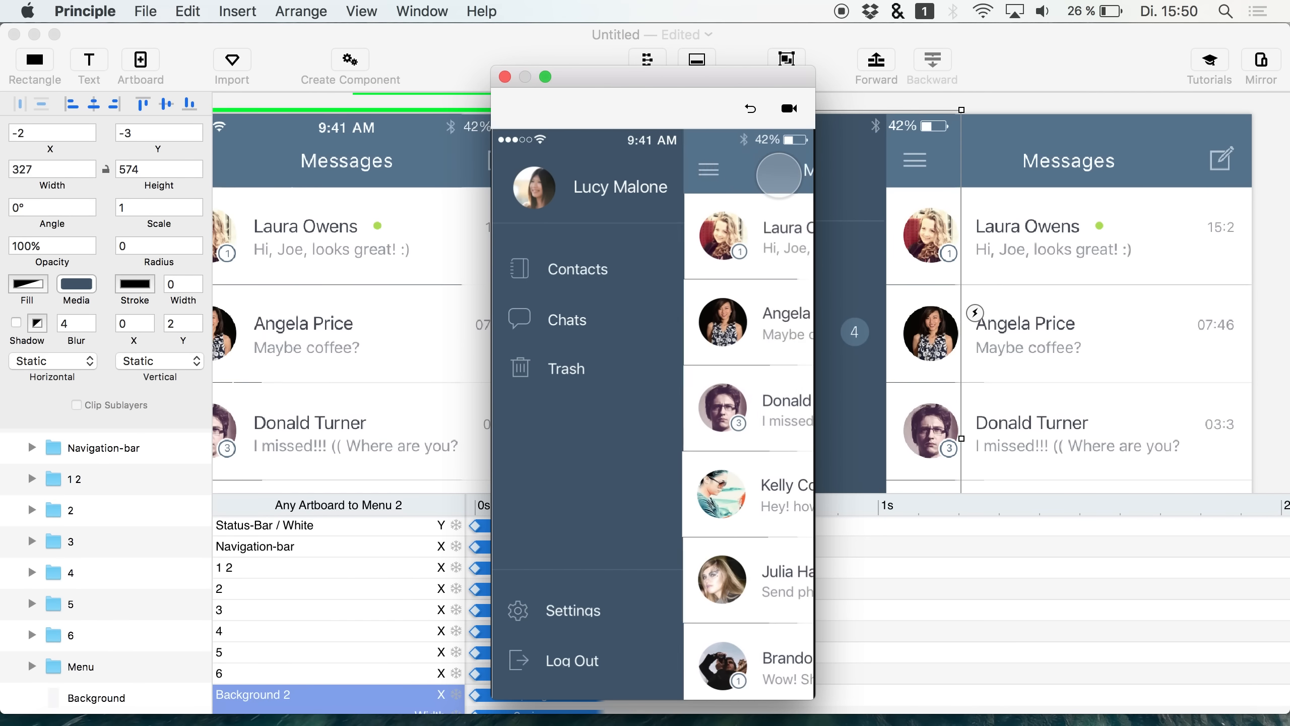
pyautogui.click(527, 166)
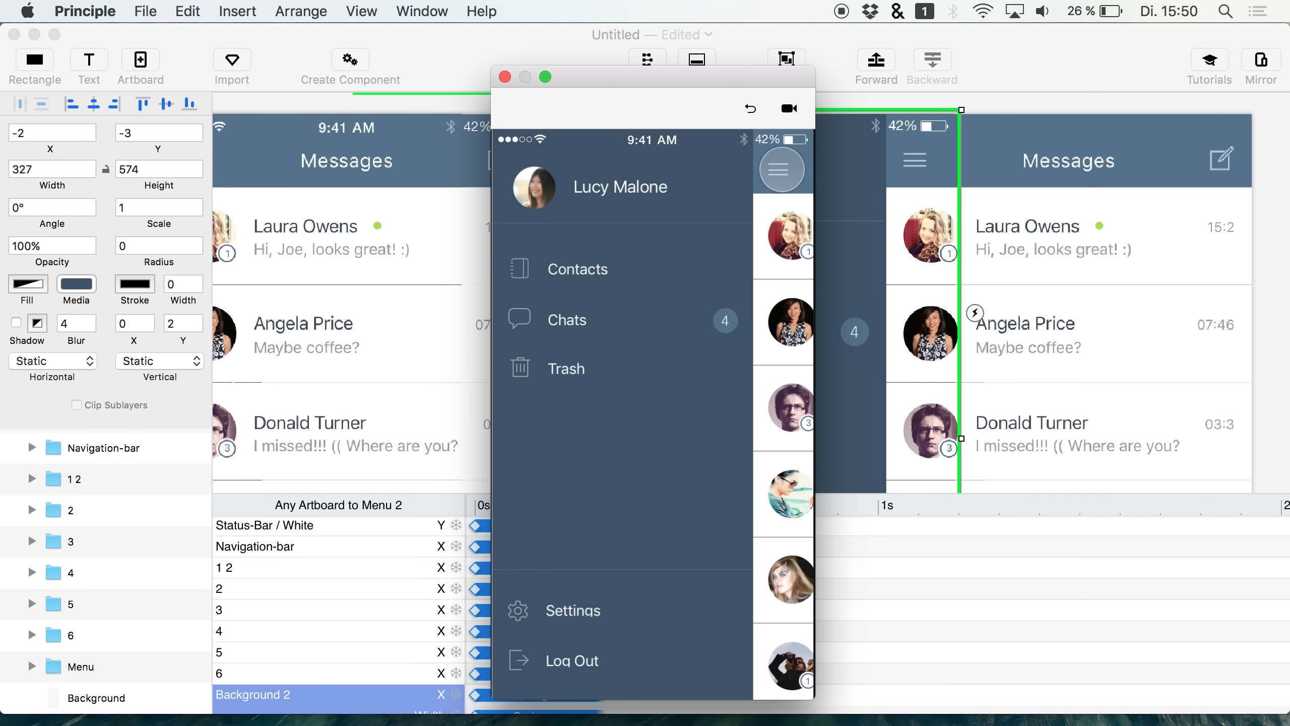
pyautogui.moveTo(694, 81); pyautogui.dragTo(704, 66)
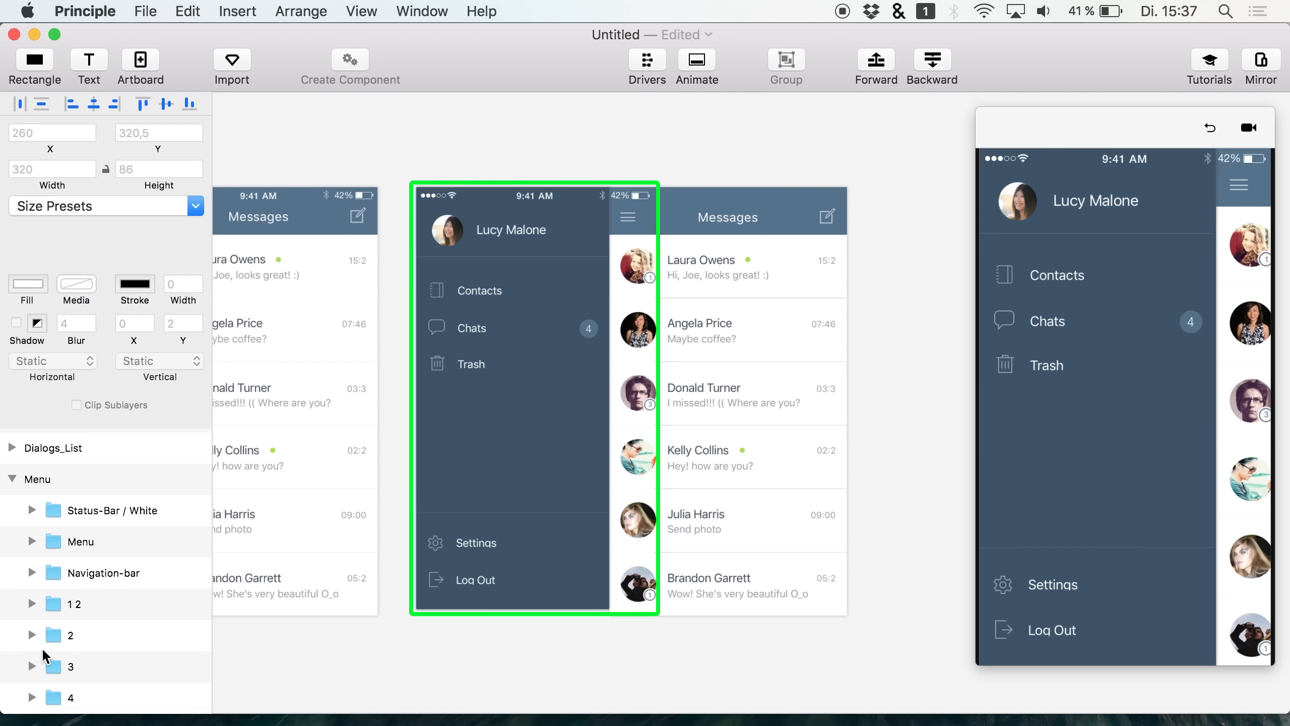
# - Move the Navigation-bar and message row layers 1 2 through 6 of the Menu artboard together to X 0
pyautogui.scroll(-3, 43, 655)
pyautogui.click(38, 678)
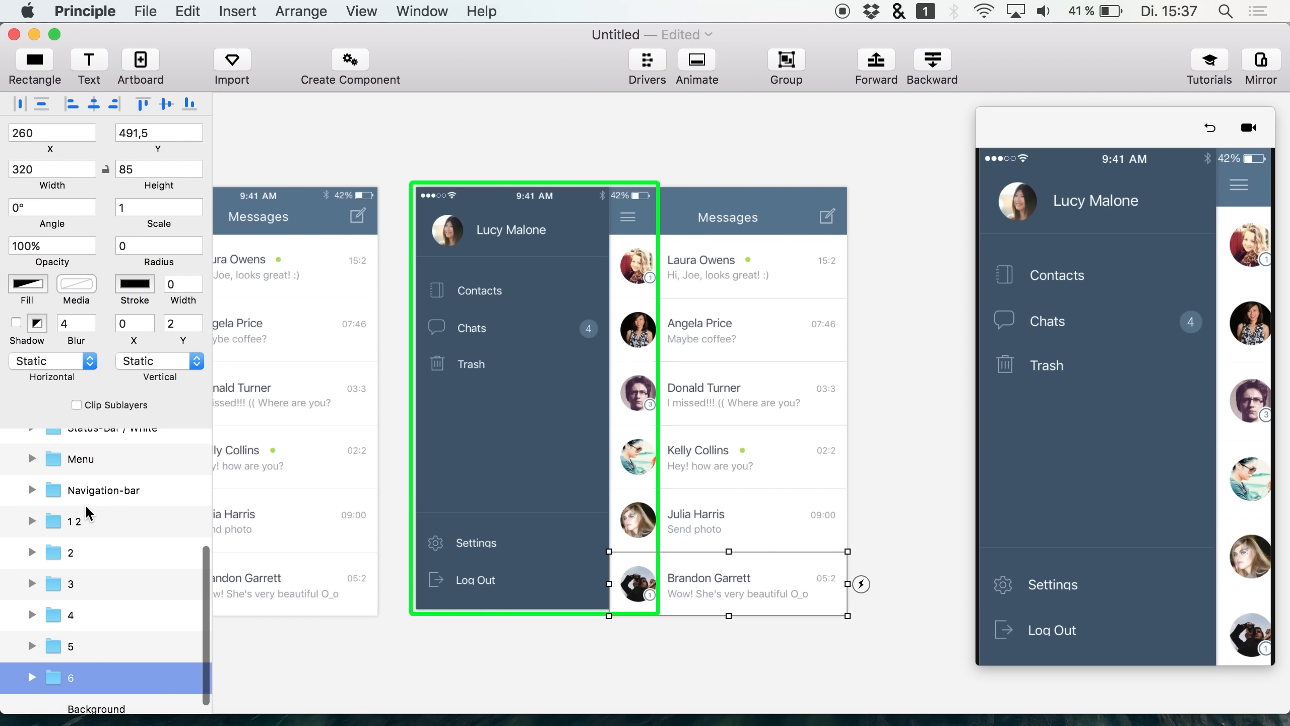
pyautogui.keyDown('shift'); pyautogui.click(102, 490); pyautogui.keyUp('shift')
pyautogui.scroll(1, 100, 493)
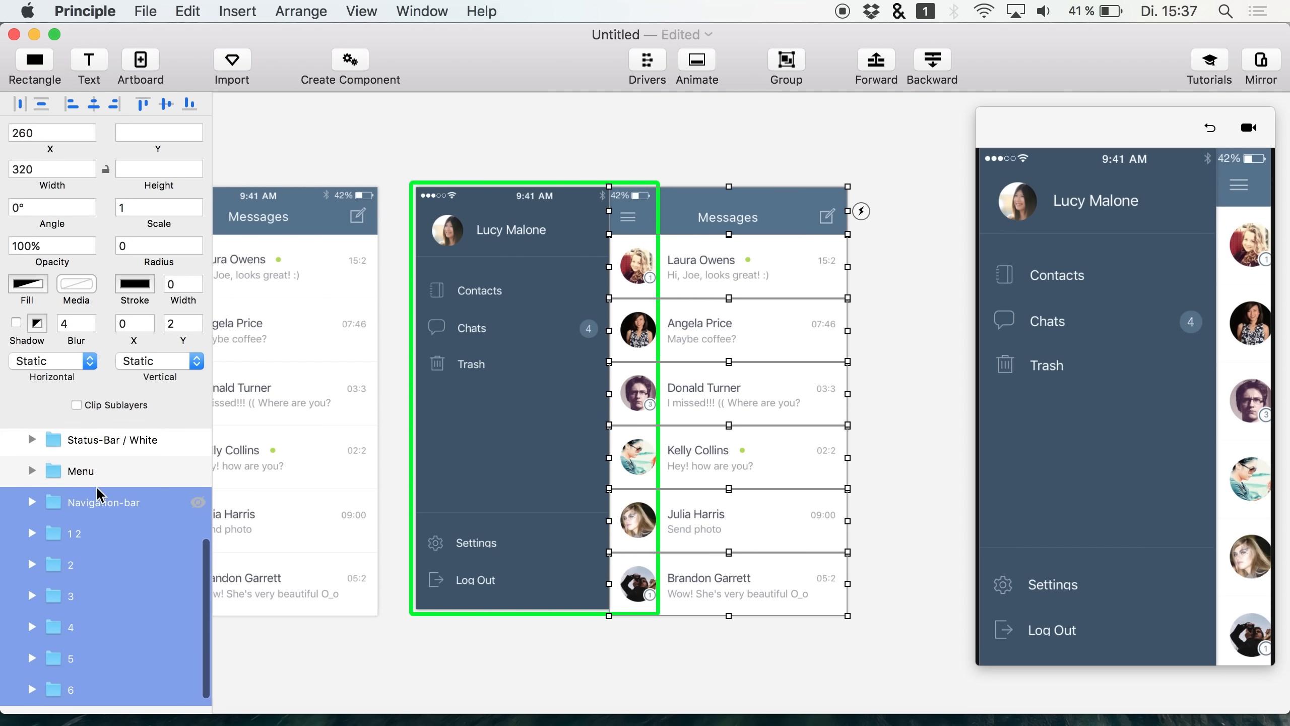
pyautogui.scroll(-1, 100, 493)
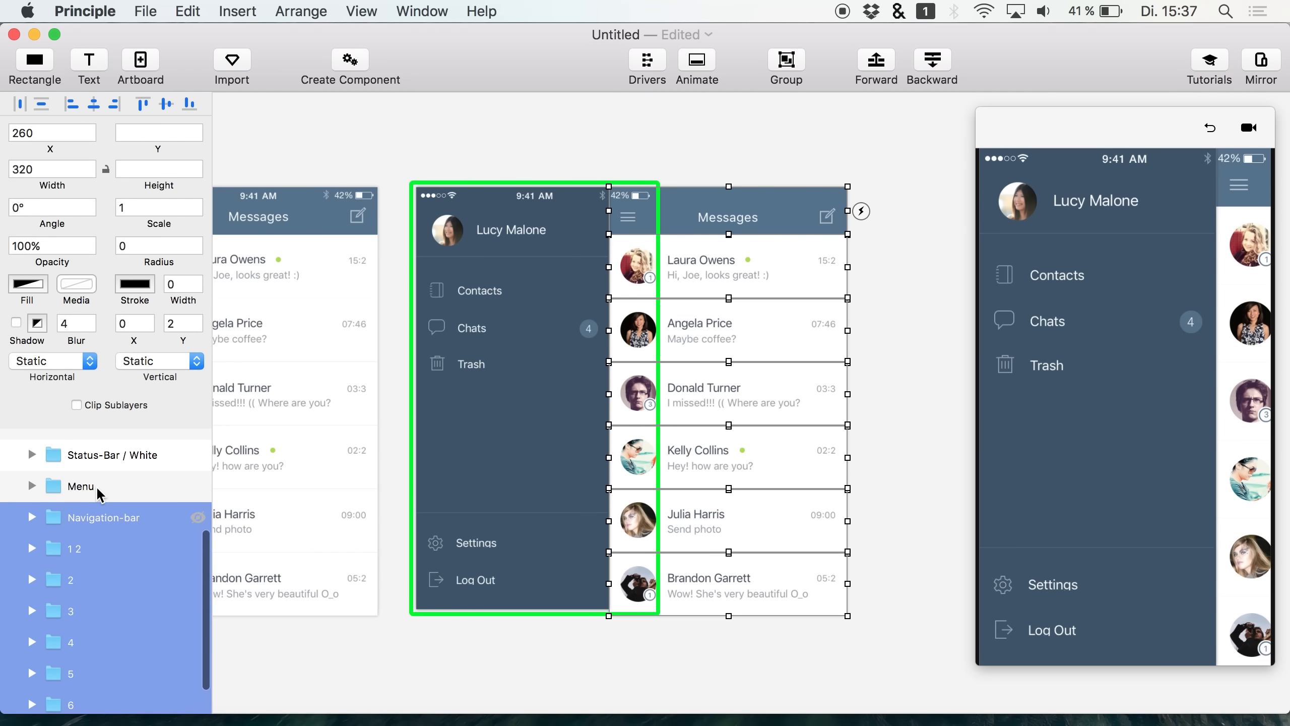
pyautogui.scroll(1, 91, 501)
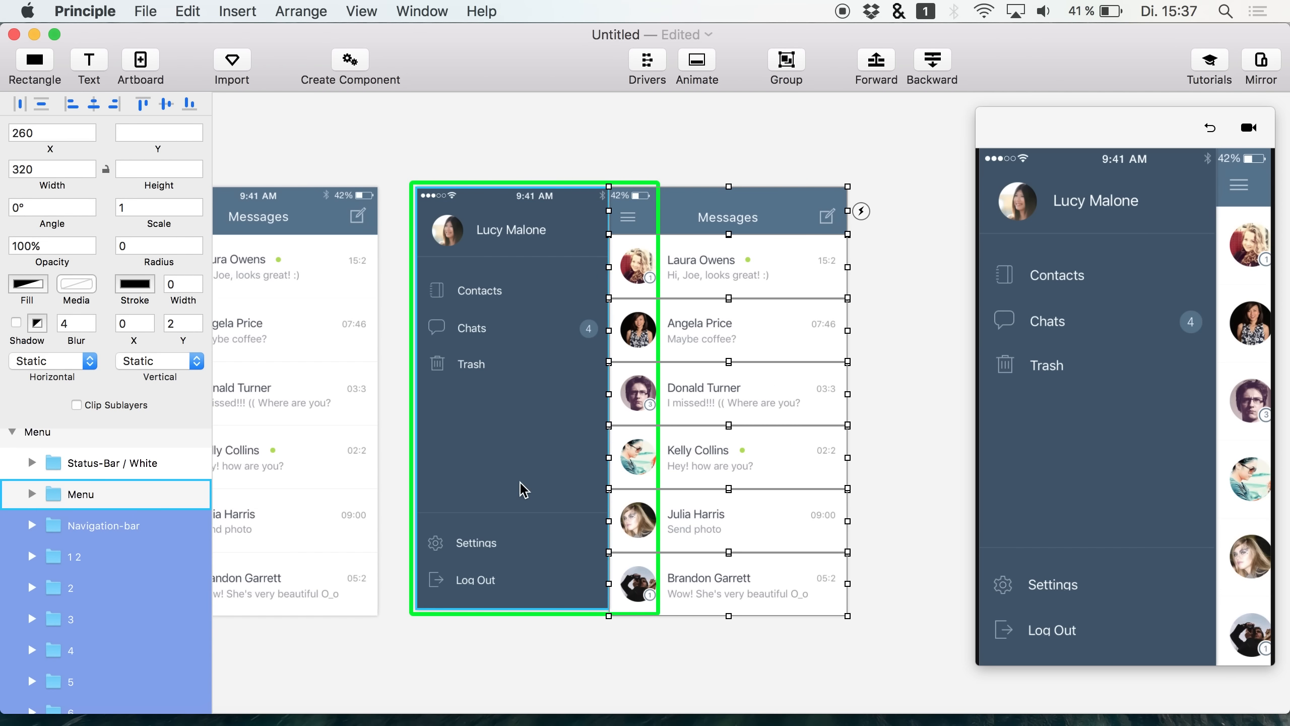
pyautogui.moveTo(772, 254); pyautogui.dragTo(590, 249)
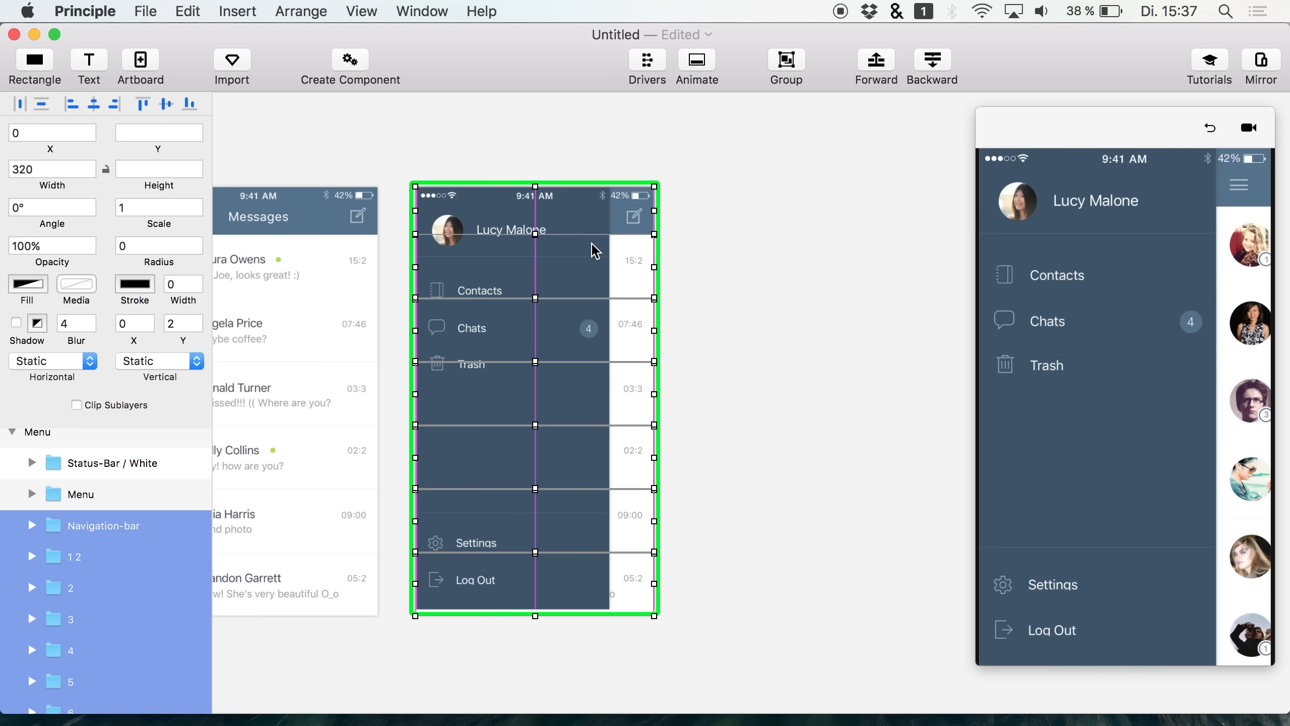
# - Reorder the Menu layer group so it sits directly beneath group 6 and above Background in the Menu artboard
pyautogui.scroll(2, 85, 645)
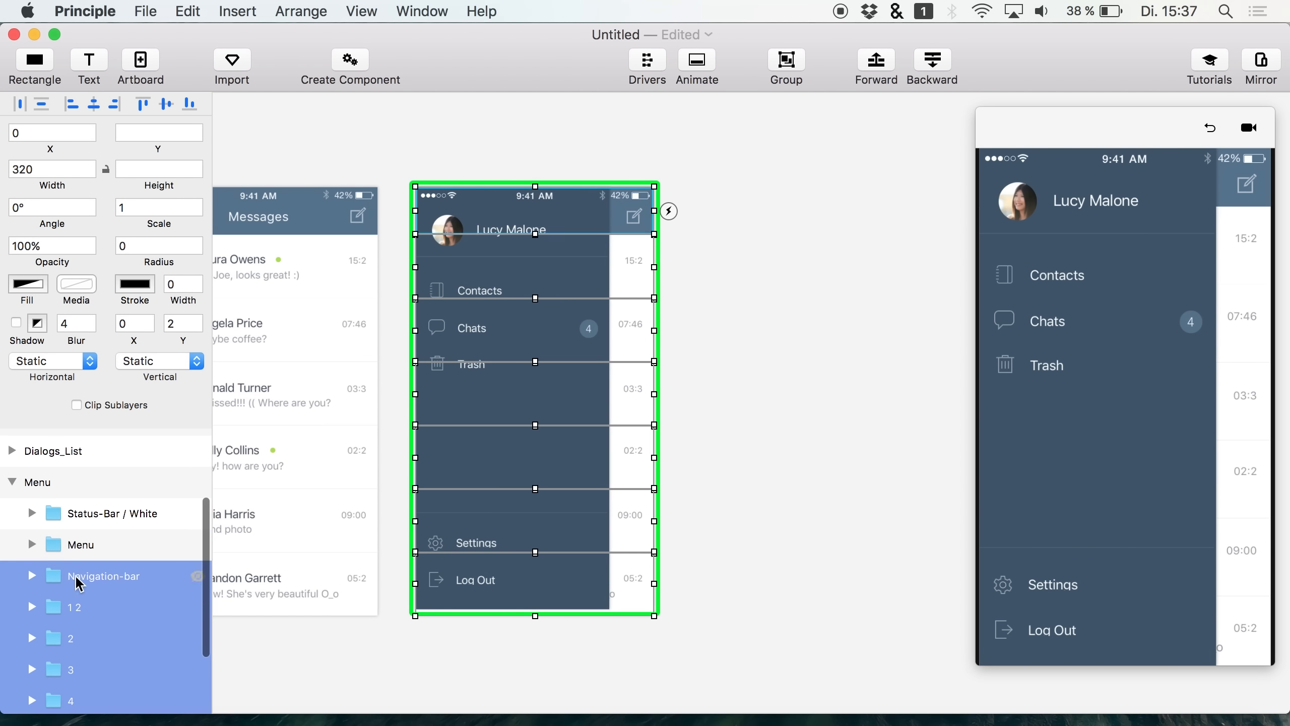
pyautogui.click(74, 542)
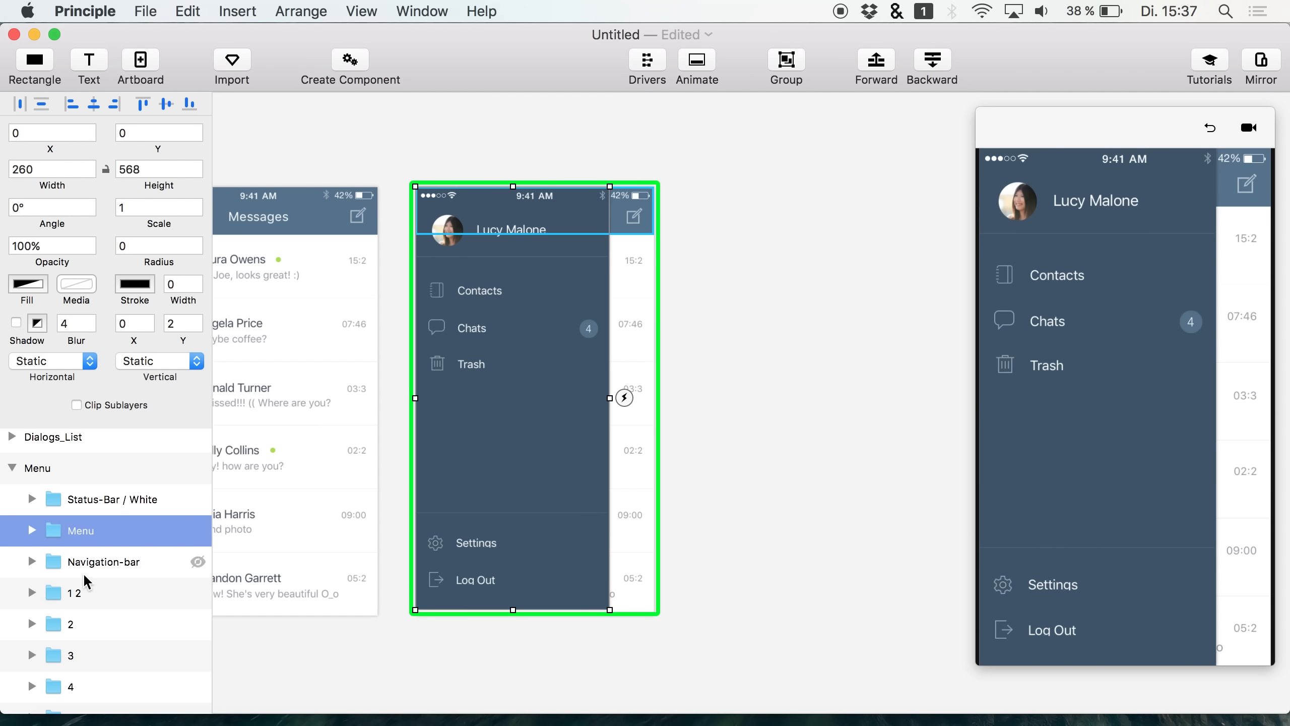
pyautogui.scroll(-2, 83, 572)
pyautogui.moveTo(69, 472); pyautogui.dragTo(83, 687)
pyautogui.scroll(-1, 84, 680)
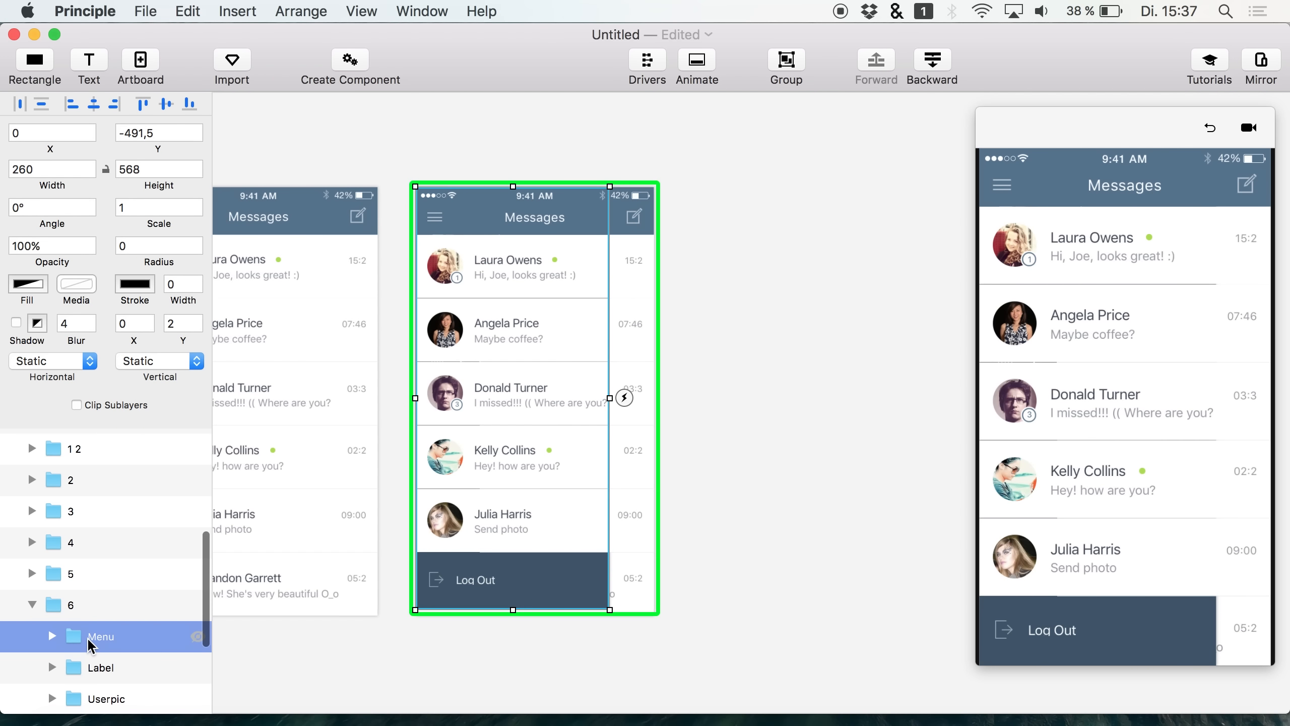
pyautogui.moveTo(71, 618); pyautogui.dragTo(7, 585)
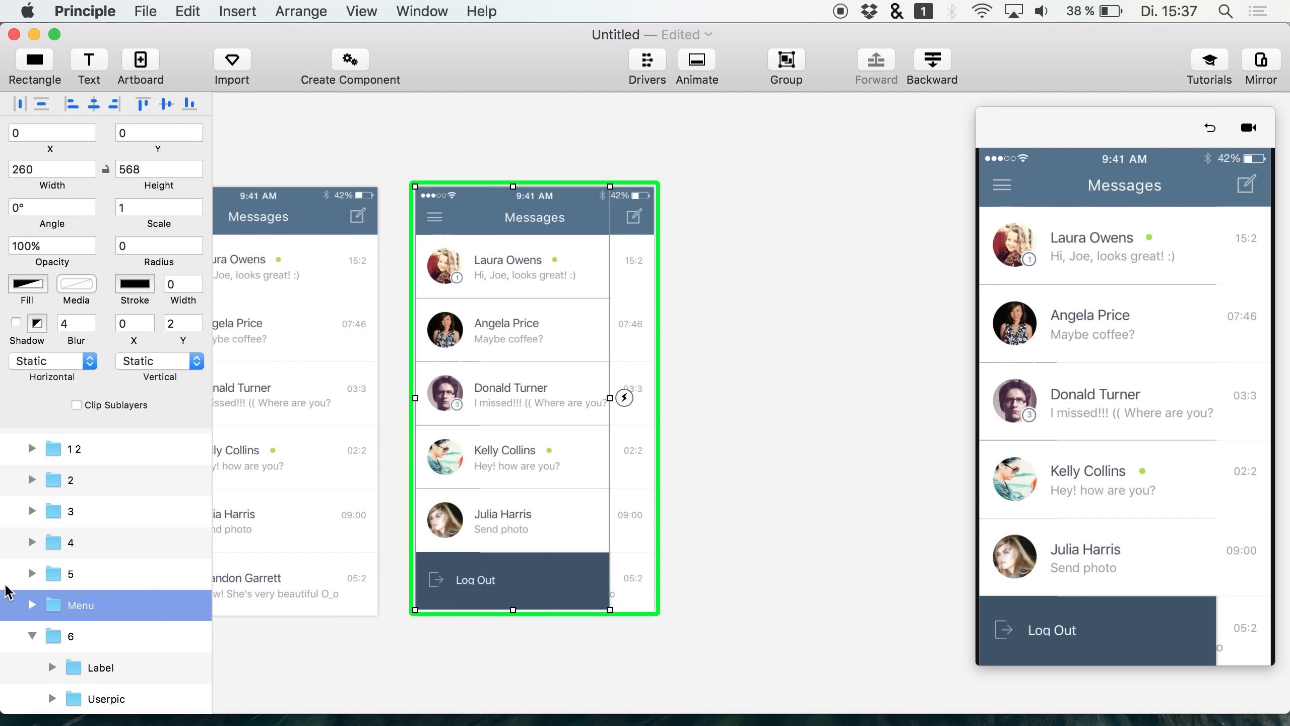
pyautogui.click(7, 584)
pyautogui.scroll(1, 33, 642)
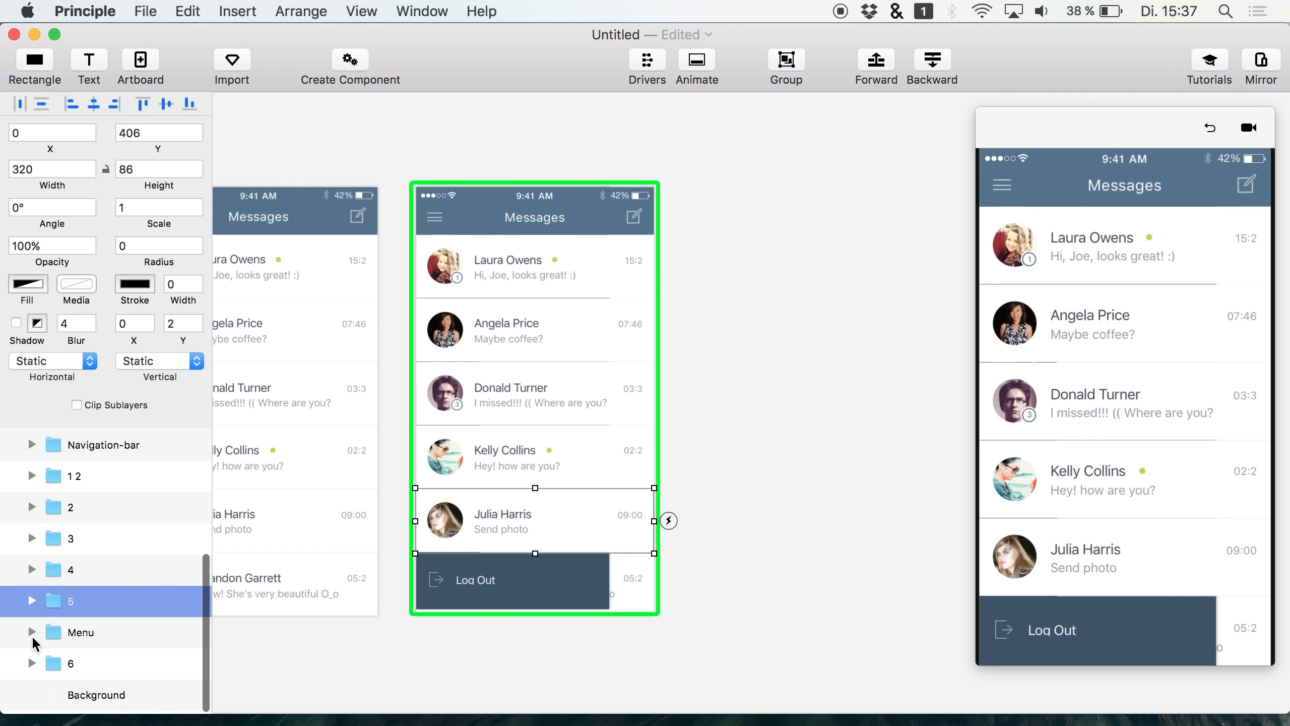
pyautogui.moveTo(15, 693); pyautogui.dragTo(15, 693)
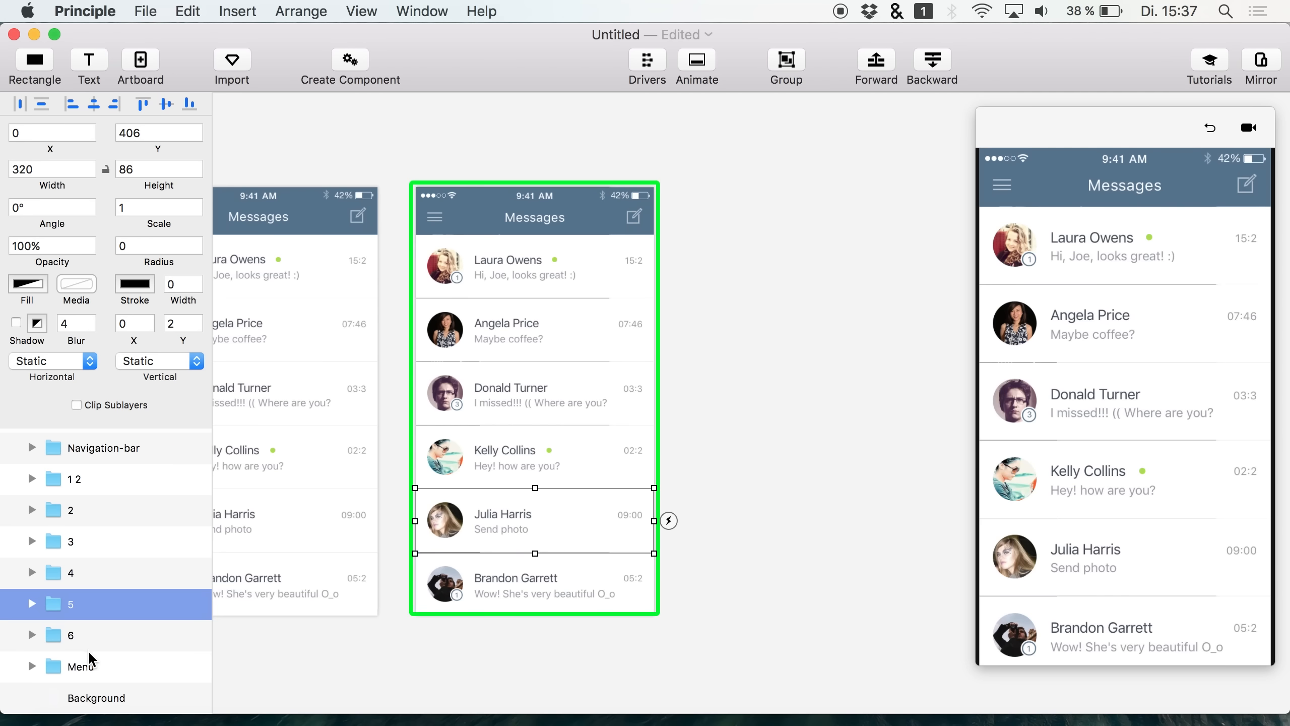
# - Add a Tap transition from the Menu-Icon layer in the Navigation-bar group to a duplicate of the Menu artboard
pyautogui.click(490, 612)
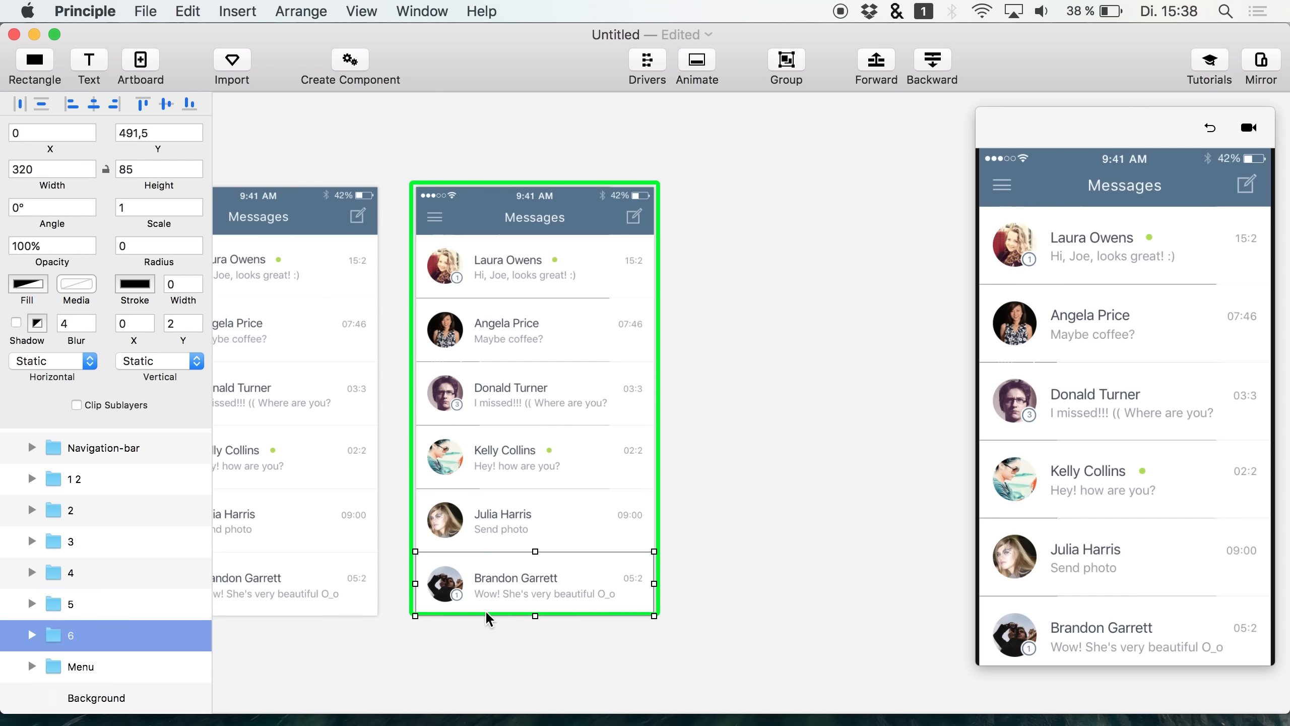
pyautogui.scroll(5, 76, 440)
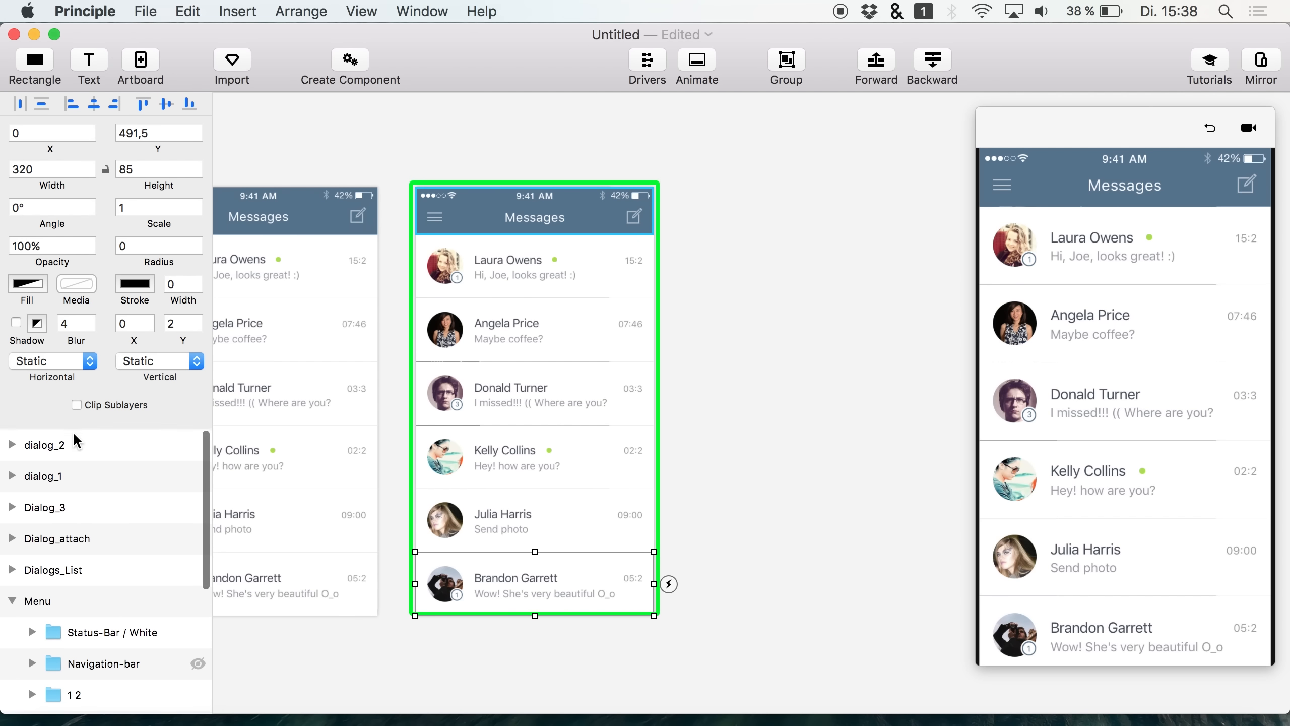
pyautogui.click(62, 601)
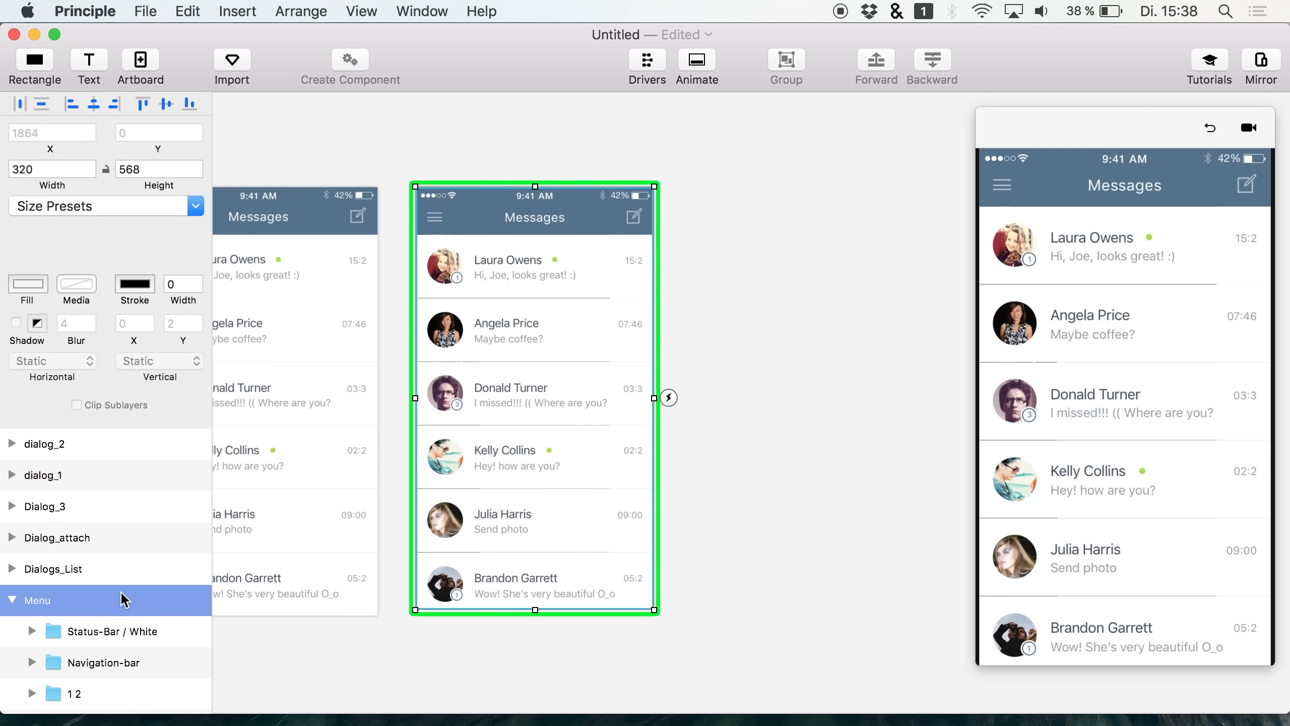
pyautogui.click(434, 226)
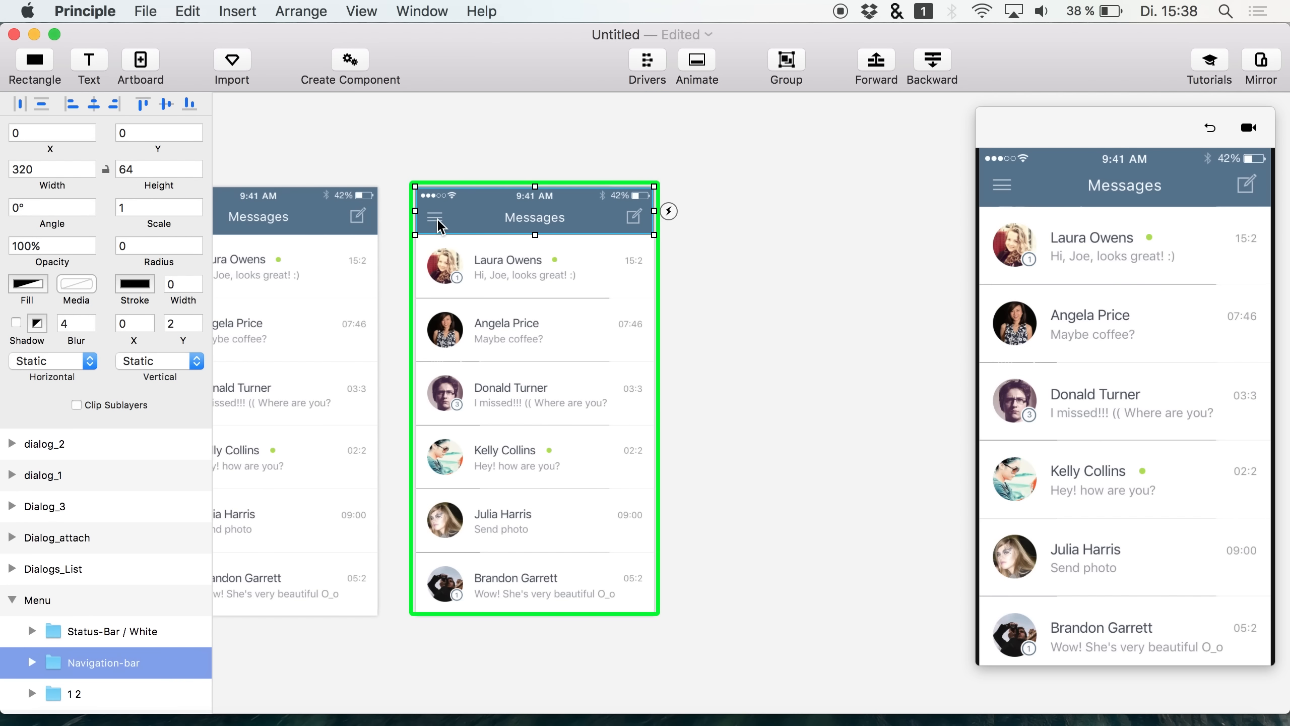
pyautogui.click(31, 662)
pyautogui.scroll(-3, 30, 668)
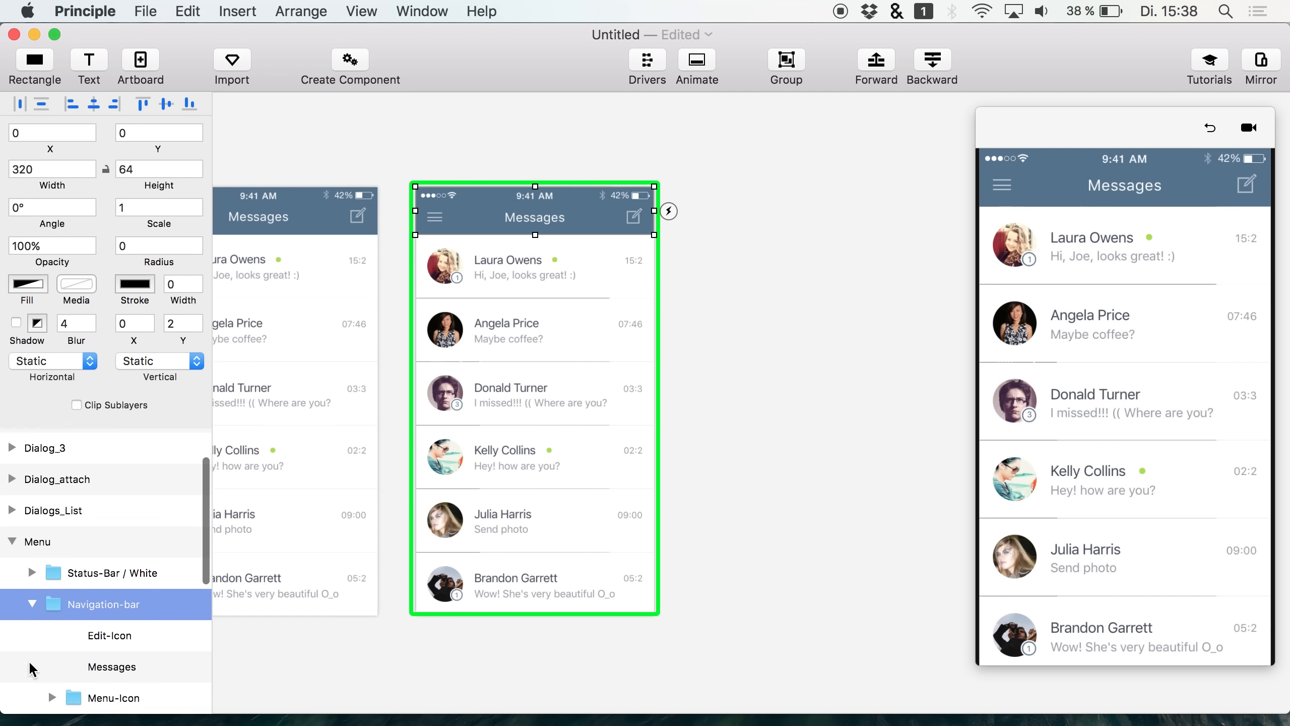
pyautogui.click(89, 636)
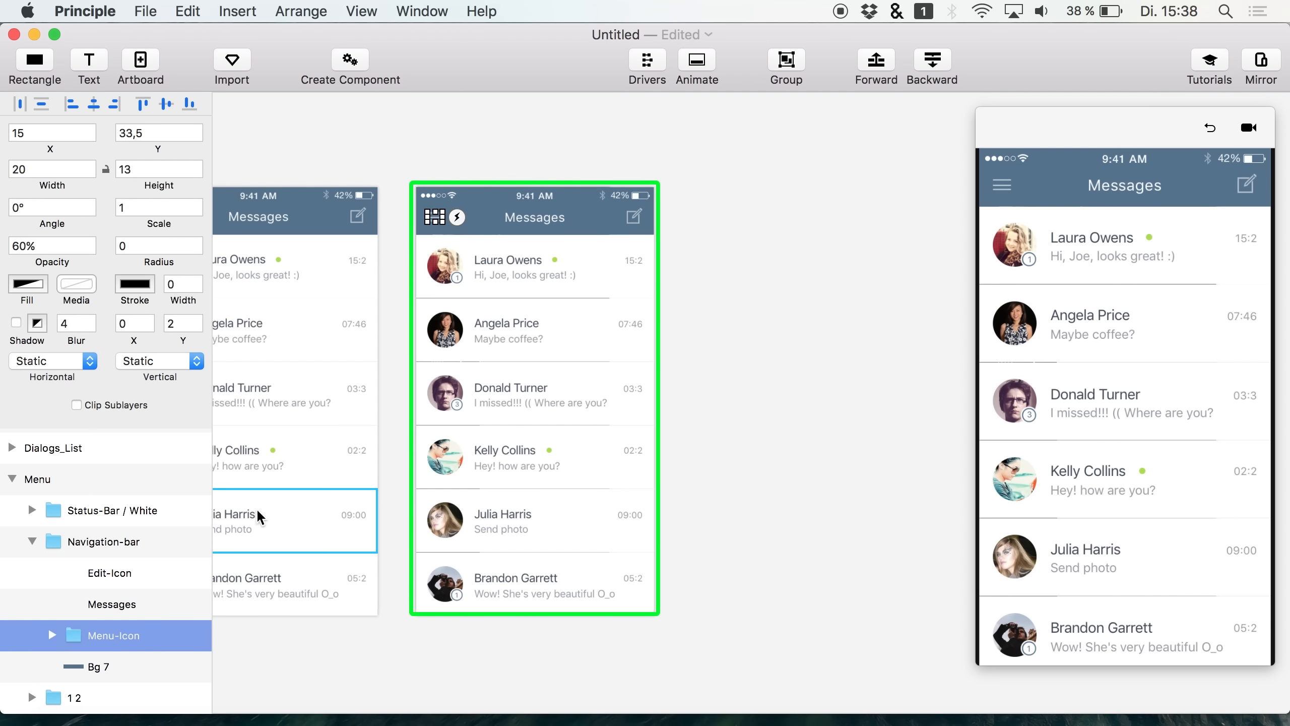
pyautogui.click(459, 218)
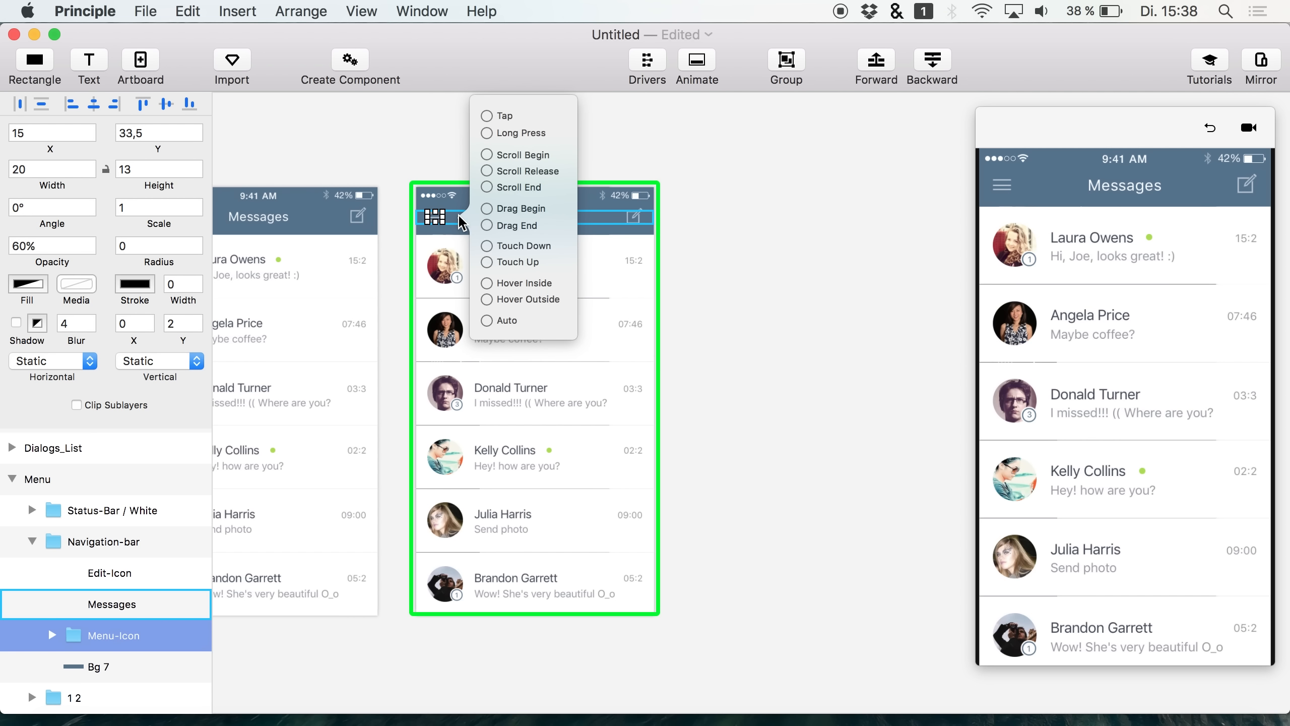
pyautogui.moveTo(487, 116); pyautogui.dragTo(614, 393)
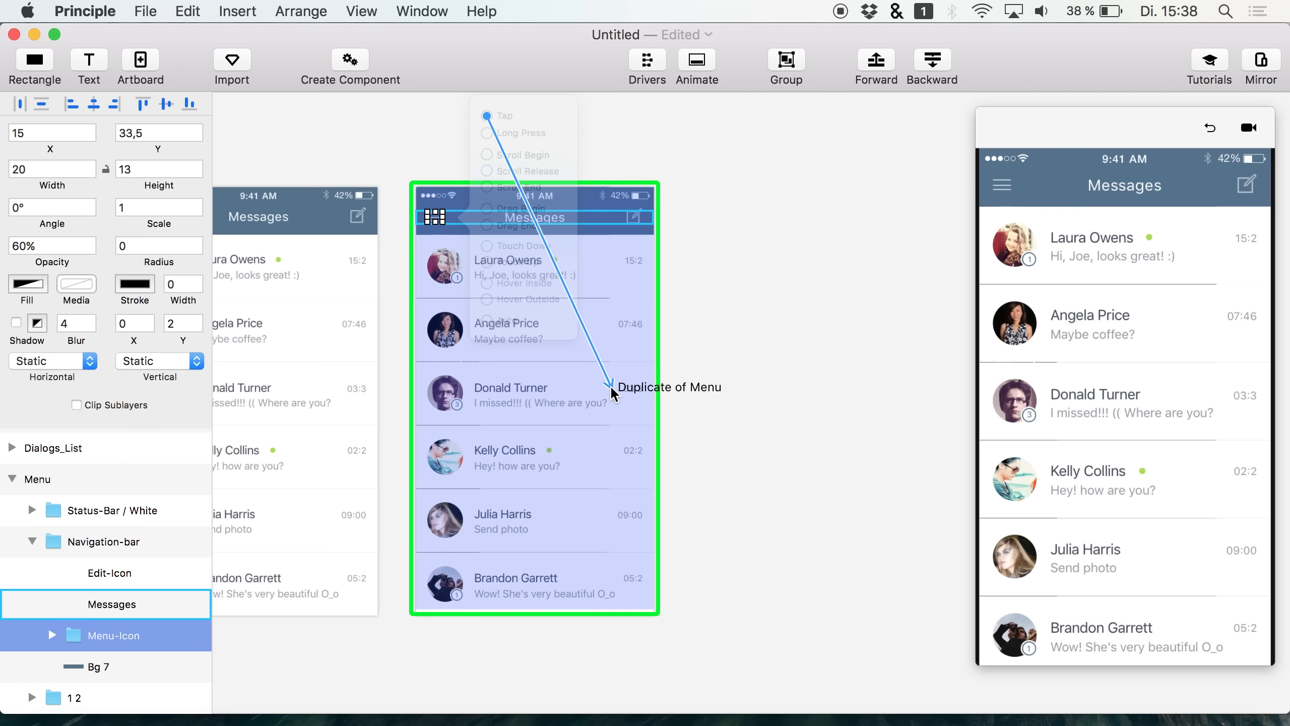
pyautogui.moveTo(612, 388); pyautogui.dragTo(611, 388)
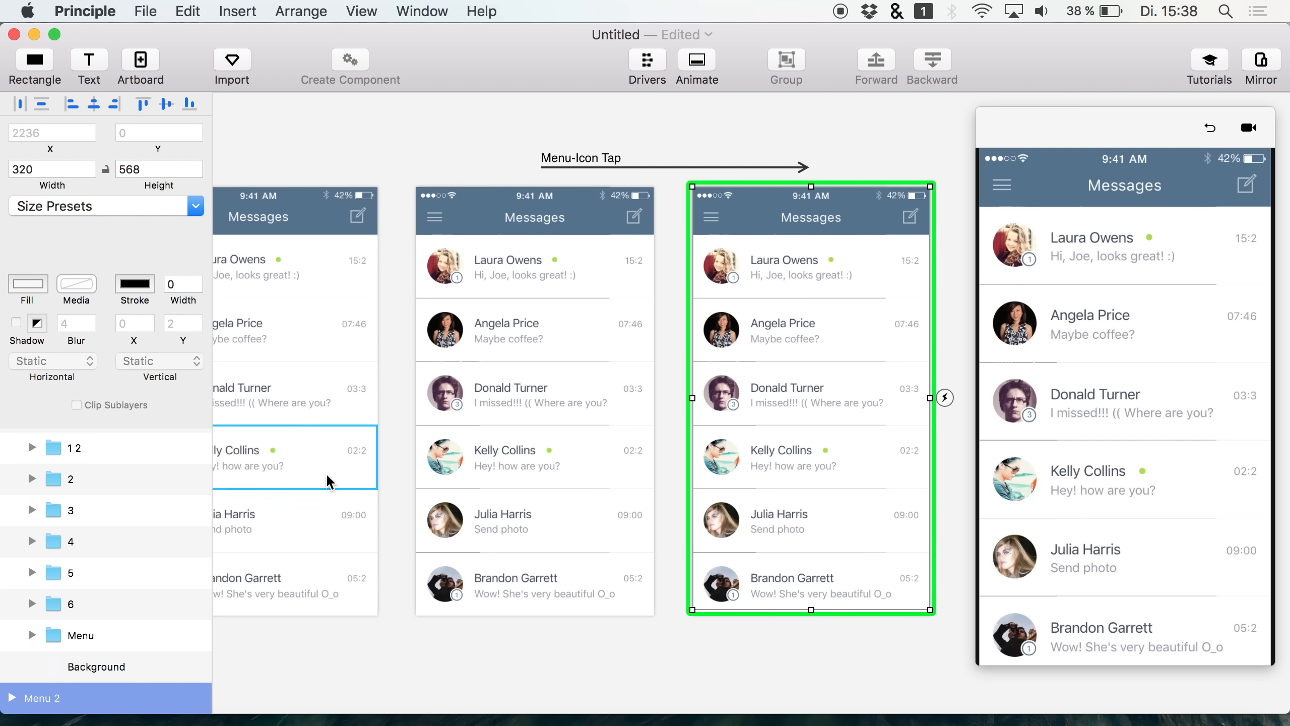
# - In the duplicated Menu artboard, shift the Navigation-bar and message row layers 1 2 through 6 horizontally to X 264, revealing the side menu
pyautogui.scroll(-2, 69, 617)
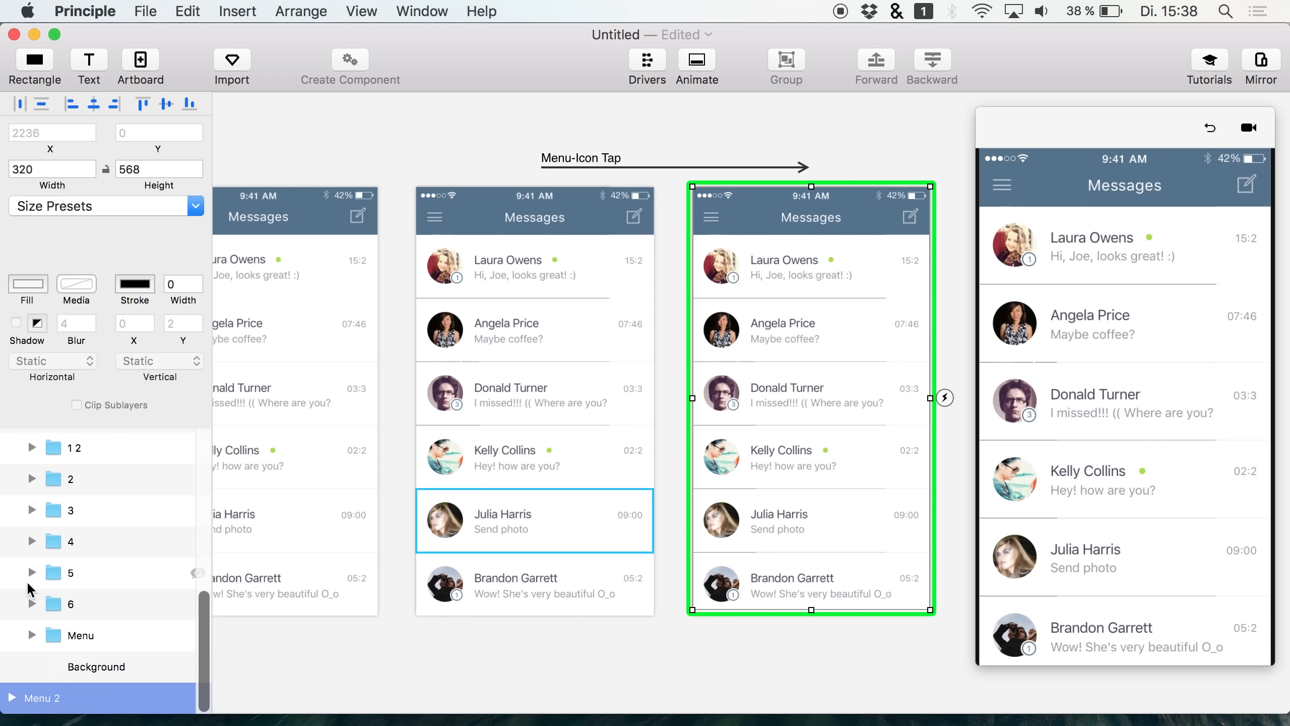
pyautogui.click(12, 697)
pyautogui.scroll(-5, 73, 684)
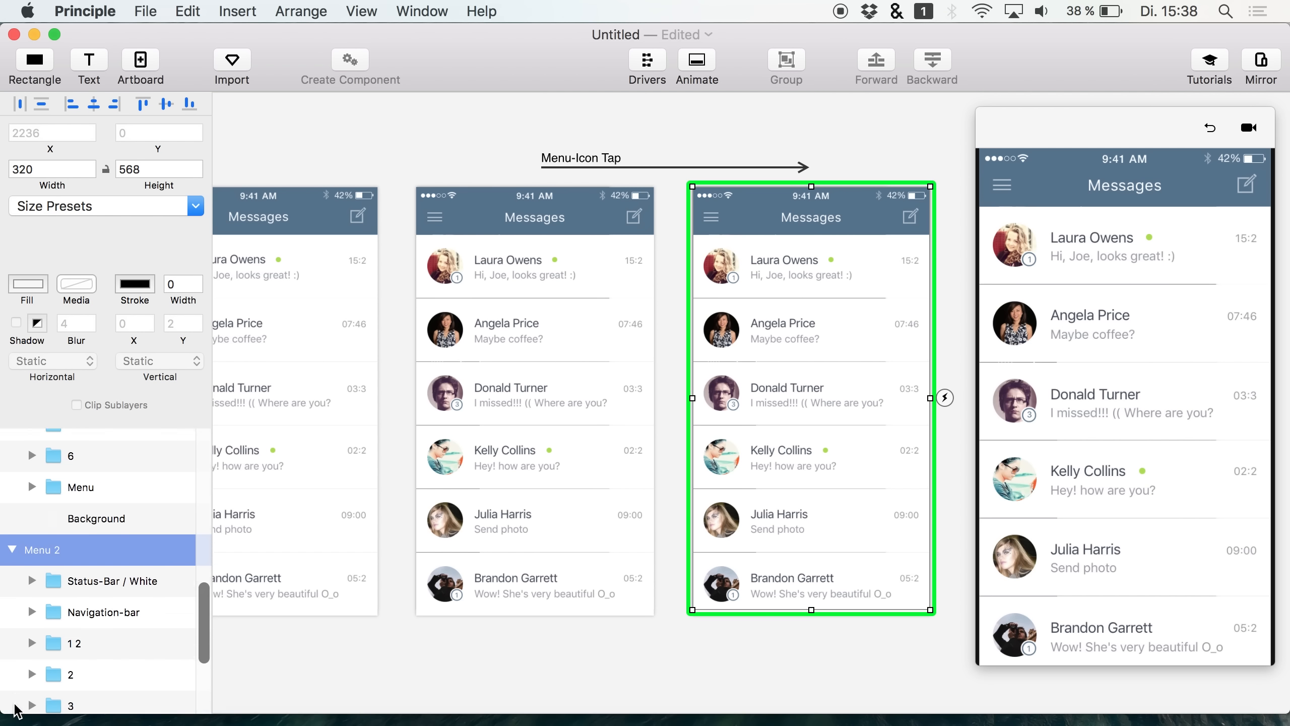
pyautogui.click(80, 654)
pyautogui.scroll(3, 89, 623)
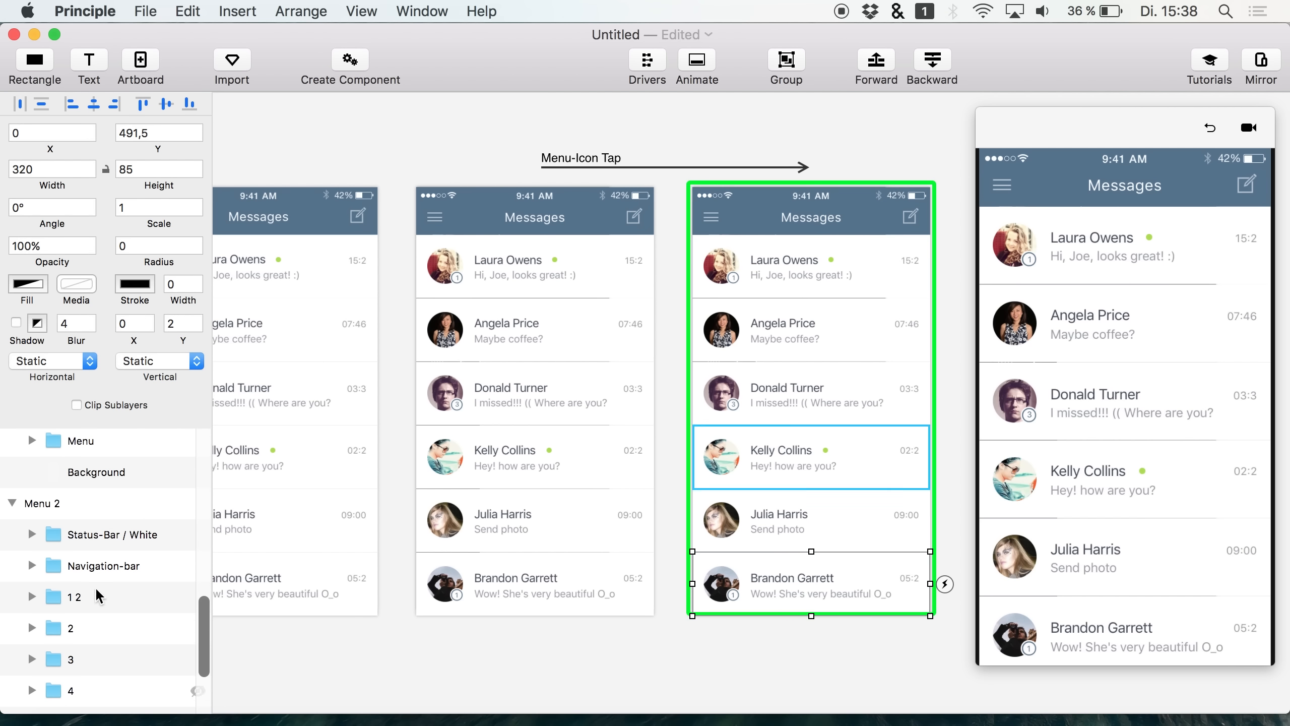
pyautogui.keyDown('shift'); pyautogui.click(99, 575); pyautogui.keyUp('shift')
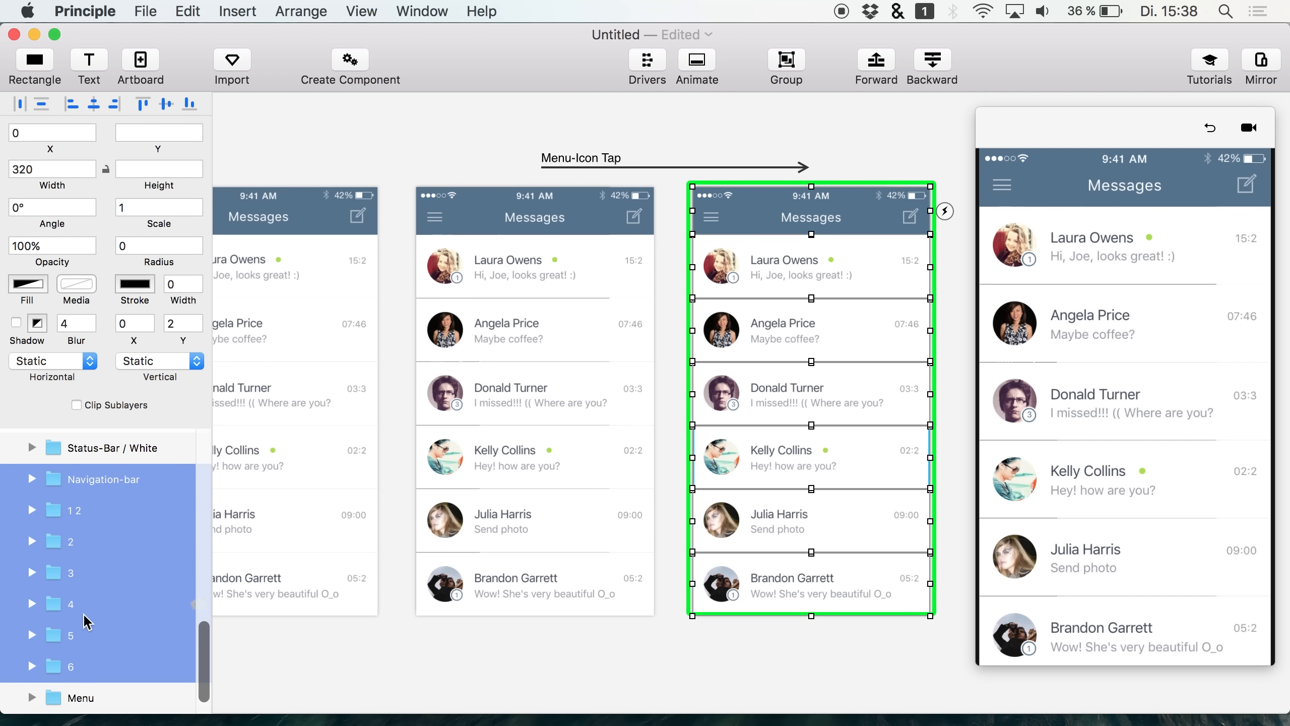
pyautogui.hotkey('shift', 'Right')
pyautogui.hotkey('shift', 'Right')
pyautogui.hotkey('shift', 'Right')
pyautogui.hotkey('shift', 'Right')
pyautogui.hotkey('shift', 'Right')
pyautogui.hotkey('shift', 'Right')
pyautogui.hotkey('shift', 'Right')
pyautogui.hotkey('shift', 'Right')
pyautogui.hotkey('shift', 'Right')
pyautogui.hotkey('shift', 'Right')
pyautogui.hotkey('shift', 'Right')
pyautogui.hotkey('shift', 'Right')
pyautogui.hotkey('shift', 'Right')
pyautogui.hotkey('shift', 'Right')
pyautogui.hotkey('shift', 'Right')
pyautogui.hotkey('shift', 'Right')
pyautogui.hotkey('shift', 'Right')
pyautogui.hotkey('shift', 'Right')
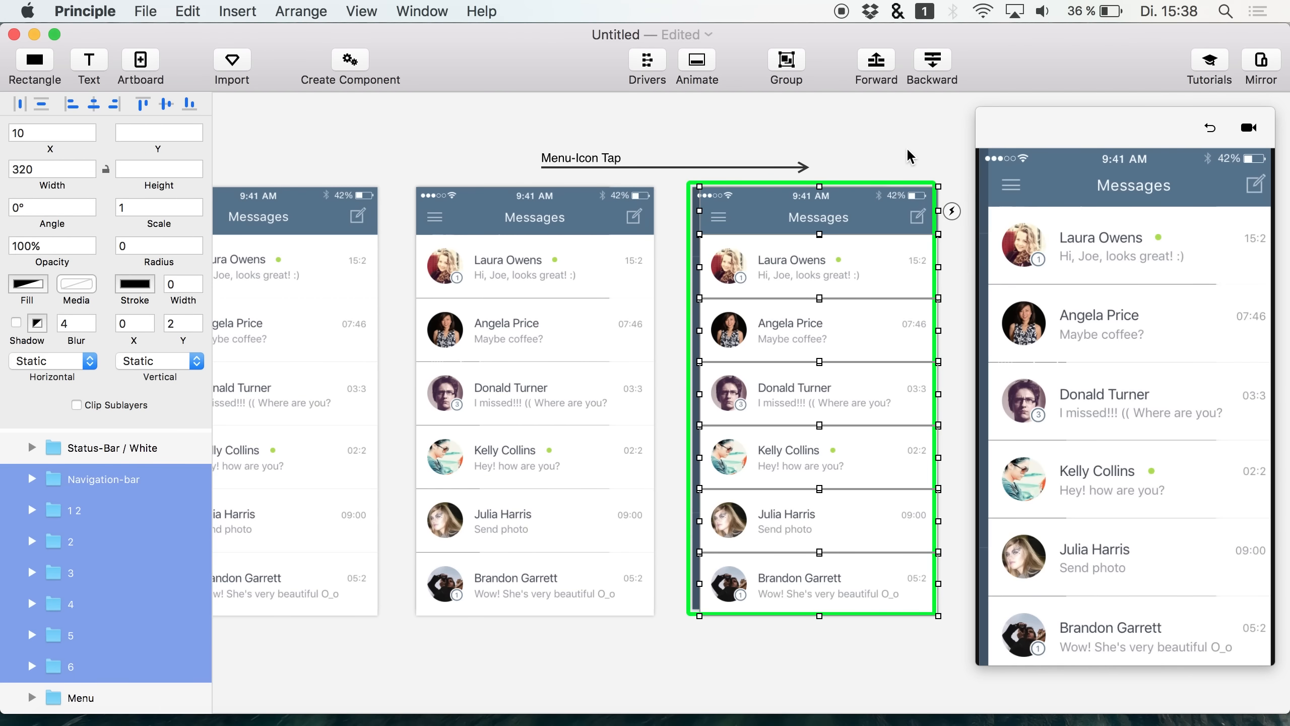
pyautogui.hotkey('shift', 'Right')
pyautogui.hotkey('shift', 'Right')
pyautogui.hotkey('shift', 'Right')
pyautogui.hotkey('shift', 'Right')
pyautogui.hotkey('shift', 'Right')
pyautogui.hotkey('shift', 'Right')
pyautogui.hotkey('shift', 'Right')
pyautogui.hotkey('shift', 'Right')
pyautogui.hotkey('shift', 'Right')
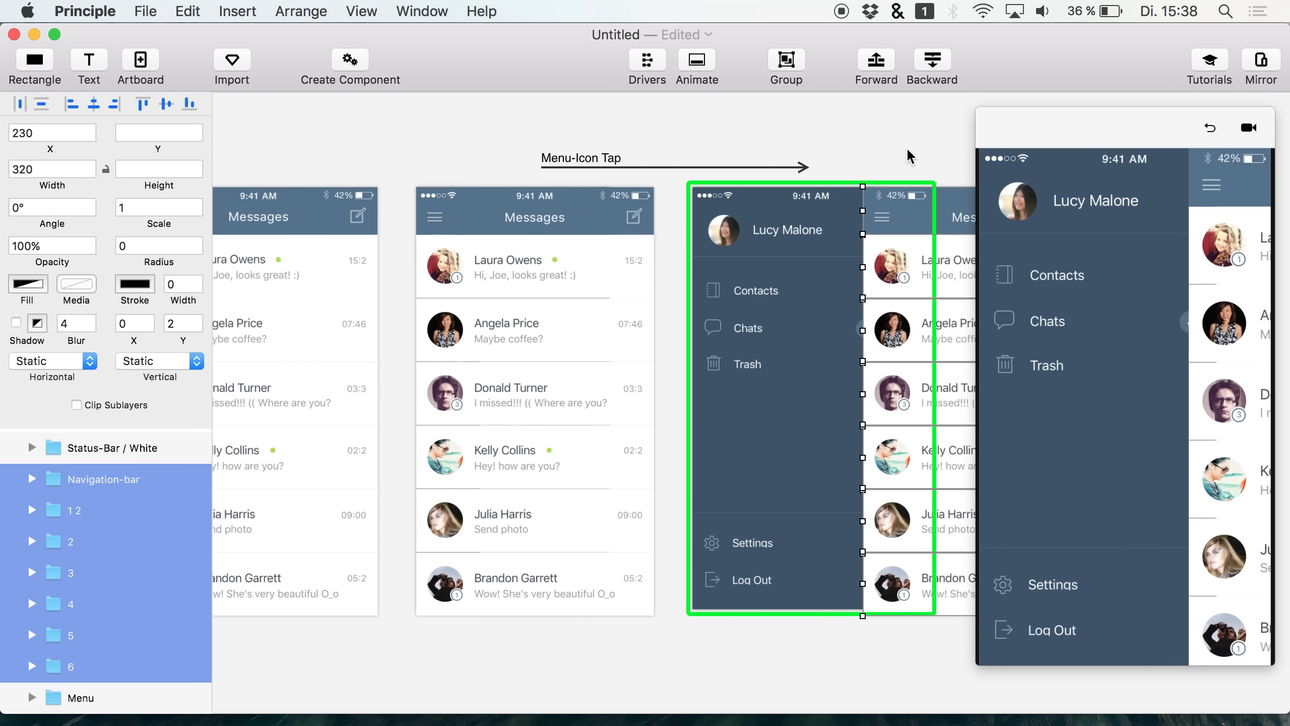
pyautogui.press('Left')
pyautogui.press('Left')
pyautogui.press('Left')
pyautogui.press('Left')
pyautogui.press('Left')
pyautogui.press('Left')
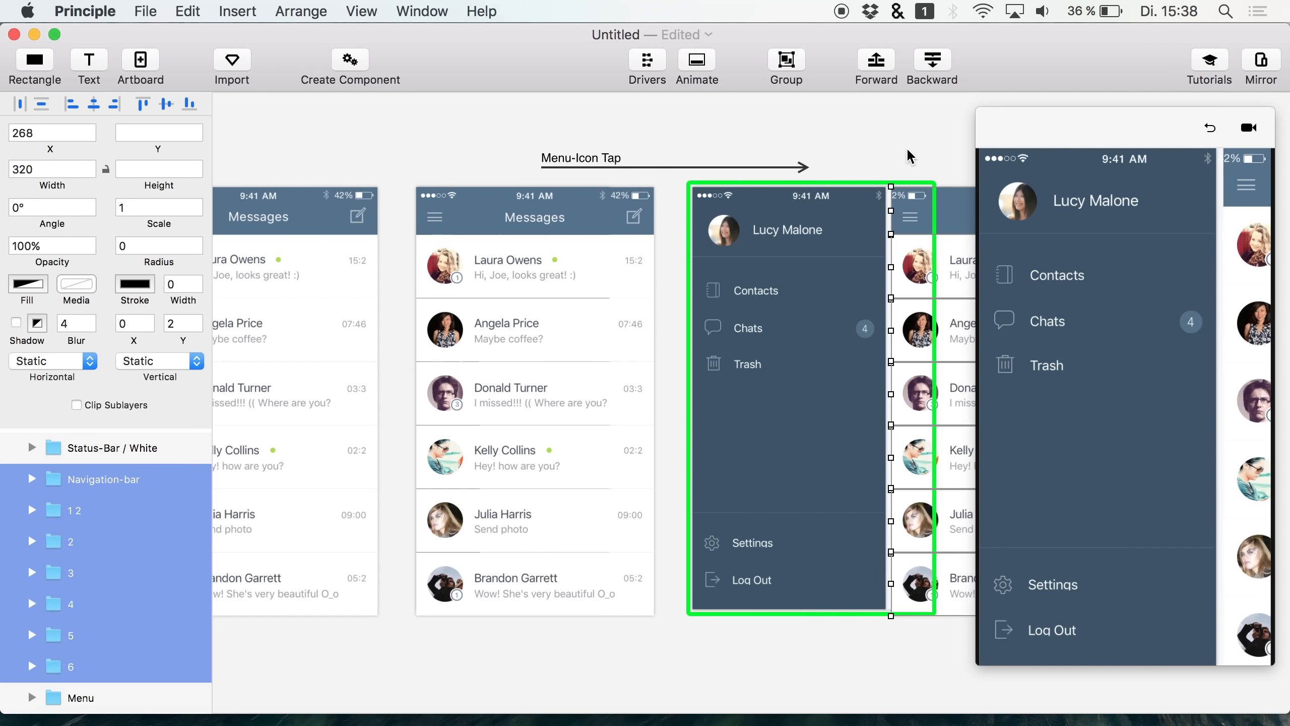
pyautogui.click(1167, 213)
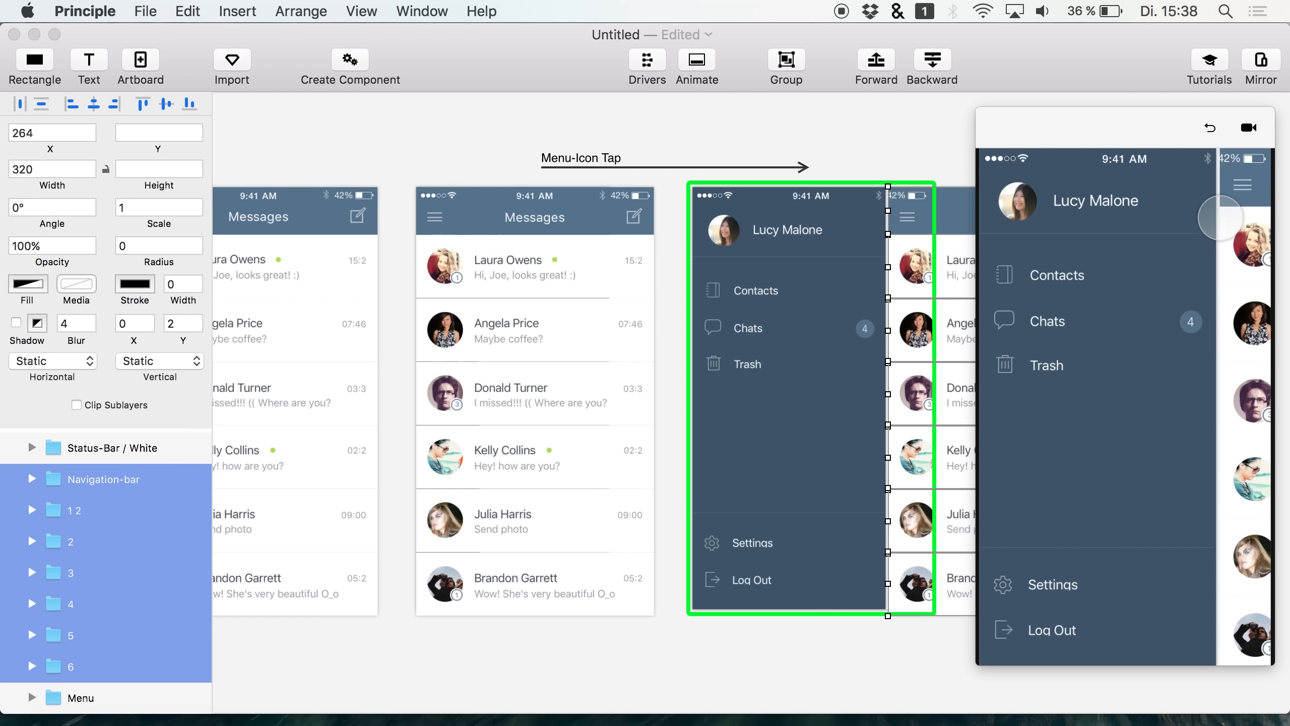
# - Nudge the Navigation-bar and message row layers of the duplicated Menu artboard to X 260, flush with the side menu's edge
pyautogui.press('Left')
pyautogui.press('Left')
pyautogui.press('Left')
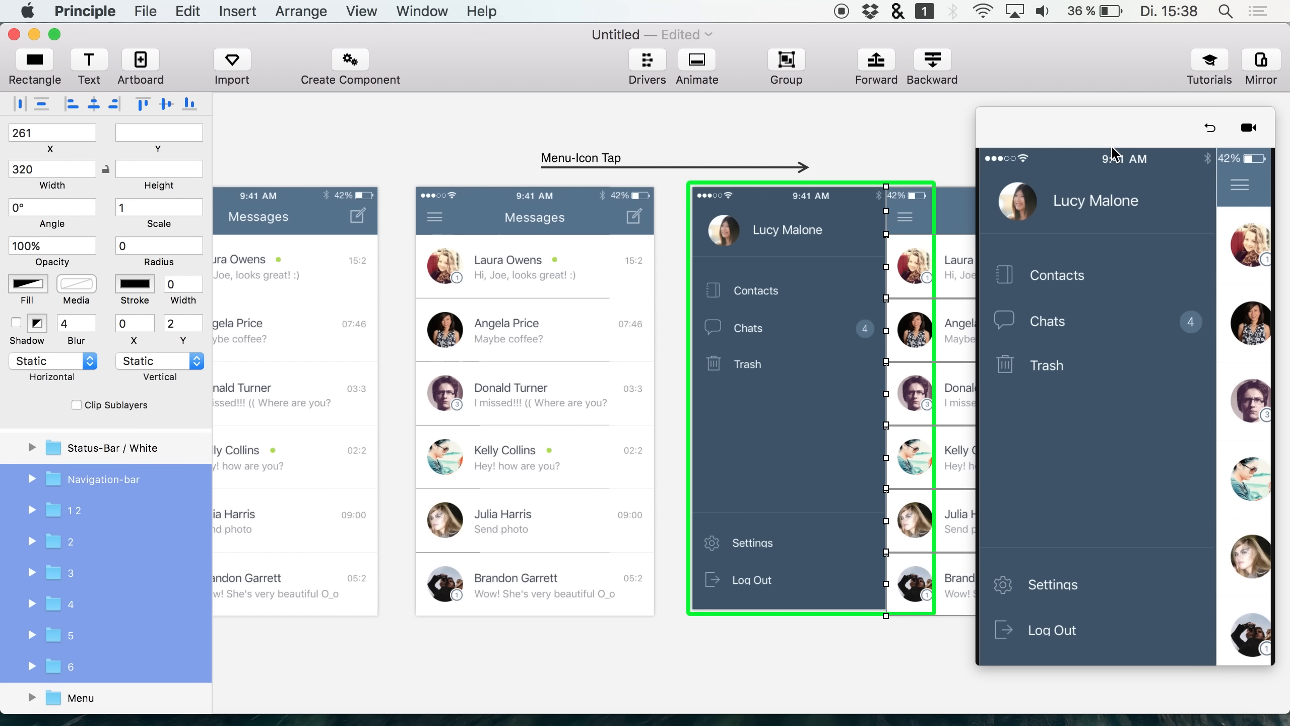
pyautogui.press('Left')
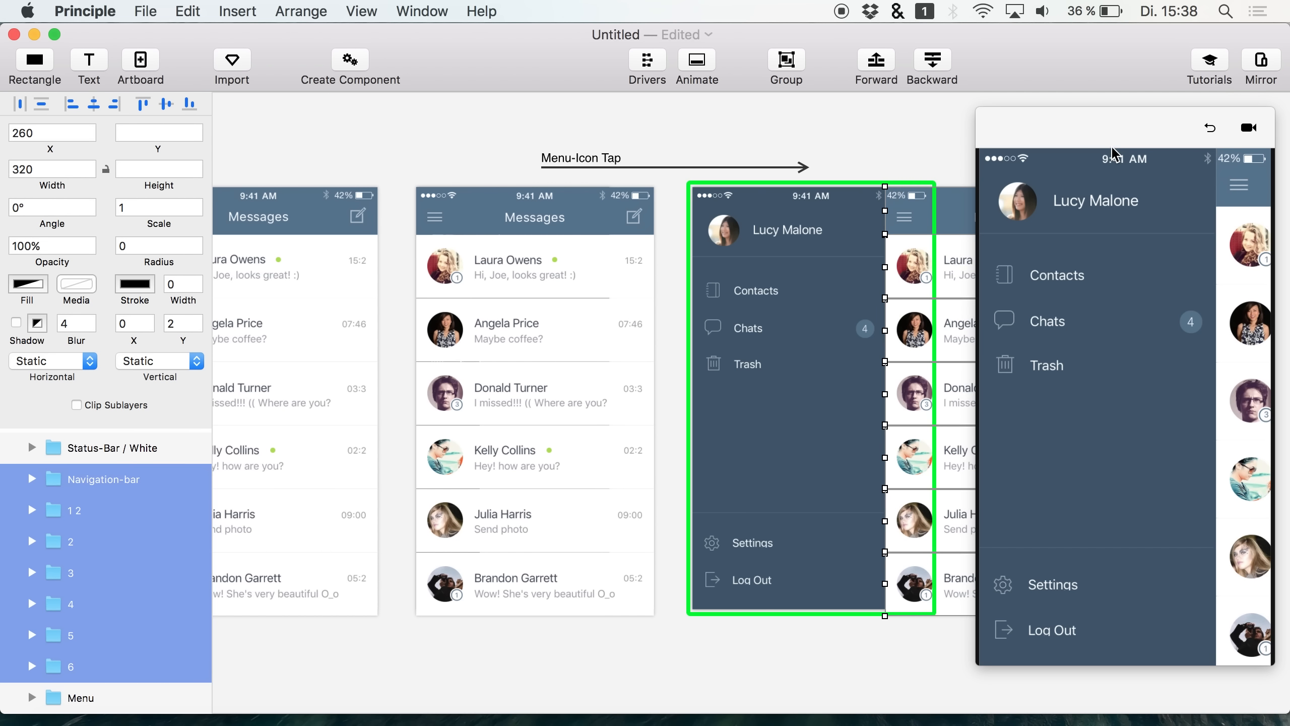
pyautogui.press('Right')
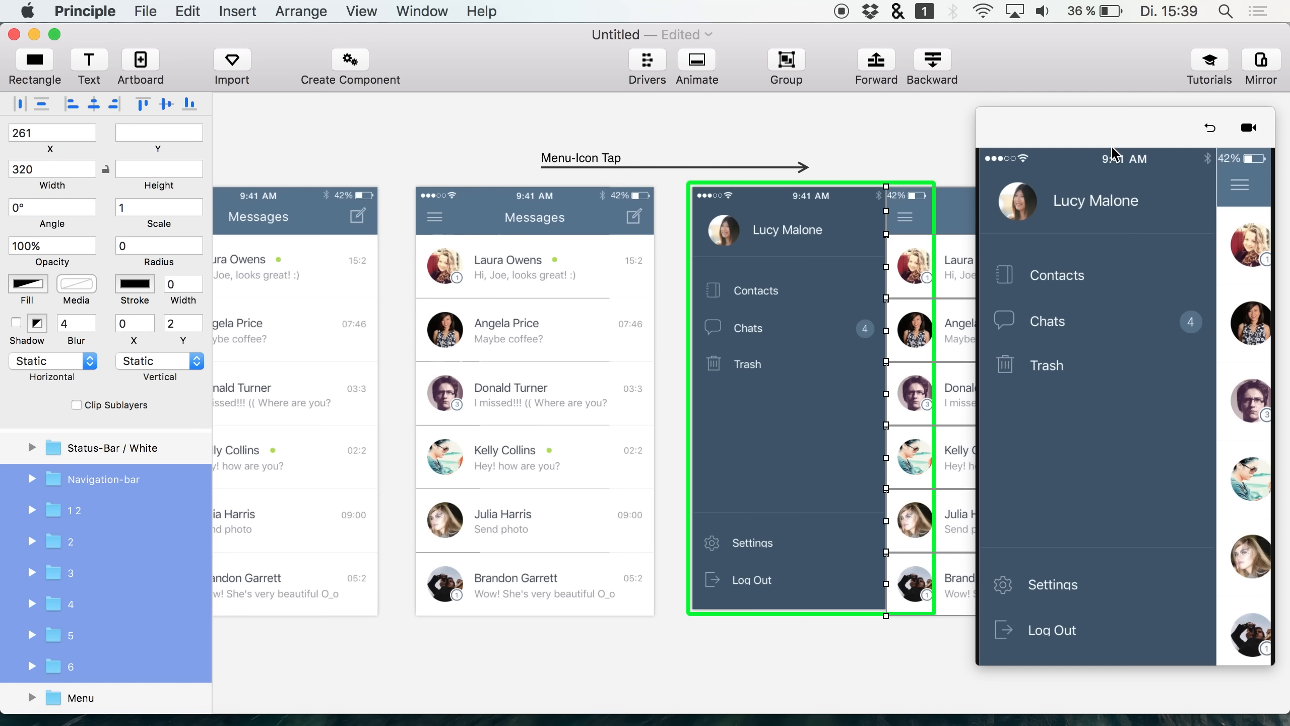
pyautogui.press('Left')
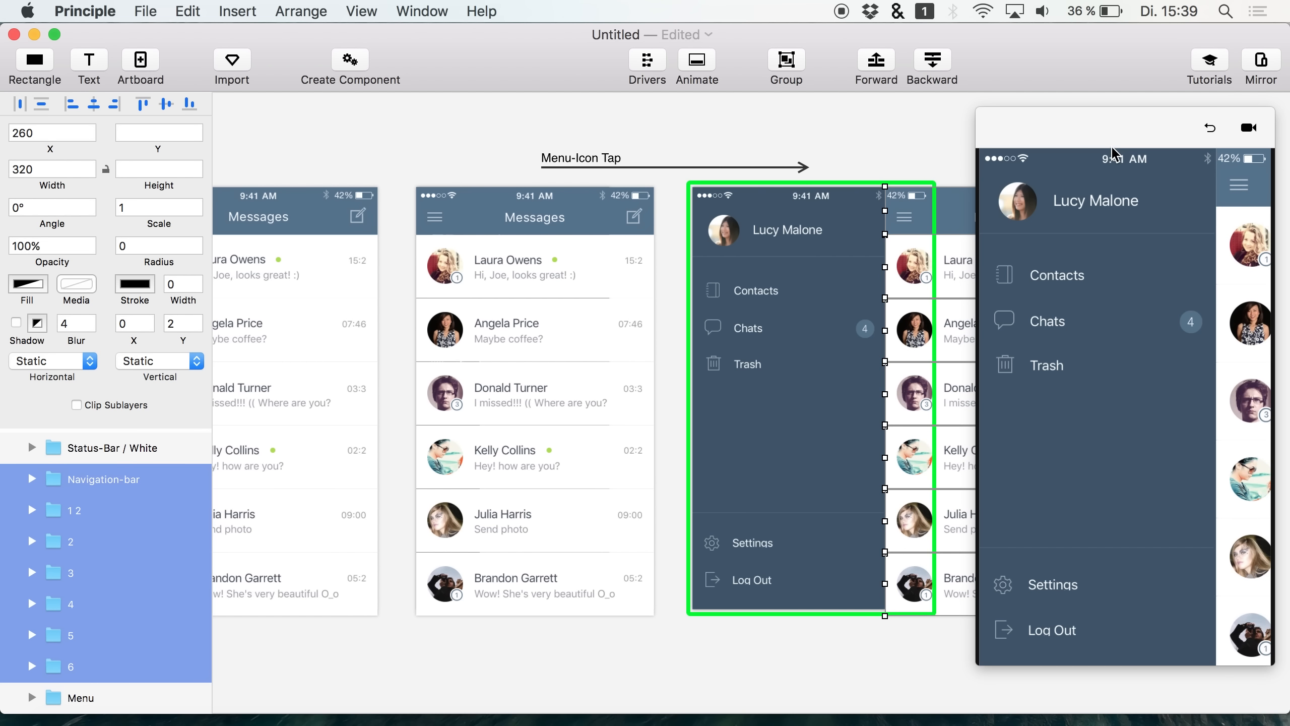
# - Enlarge the preview slightly, rewind it, and preview the duplicated Menu artboard and the original Menu artboard
pyautogui.moveTo(985, 662); pyautogui.dragTo(982, 663)
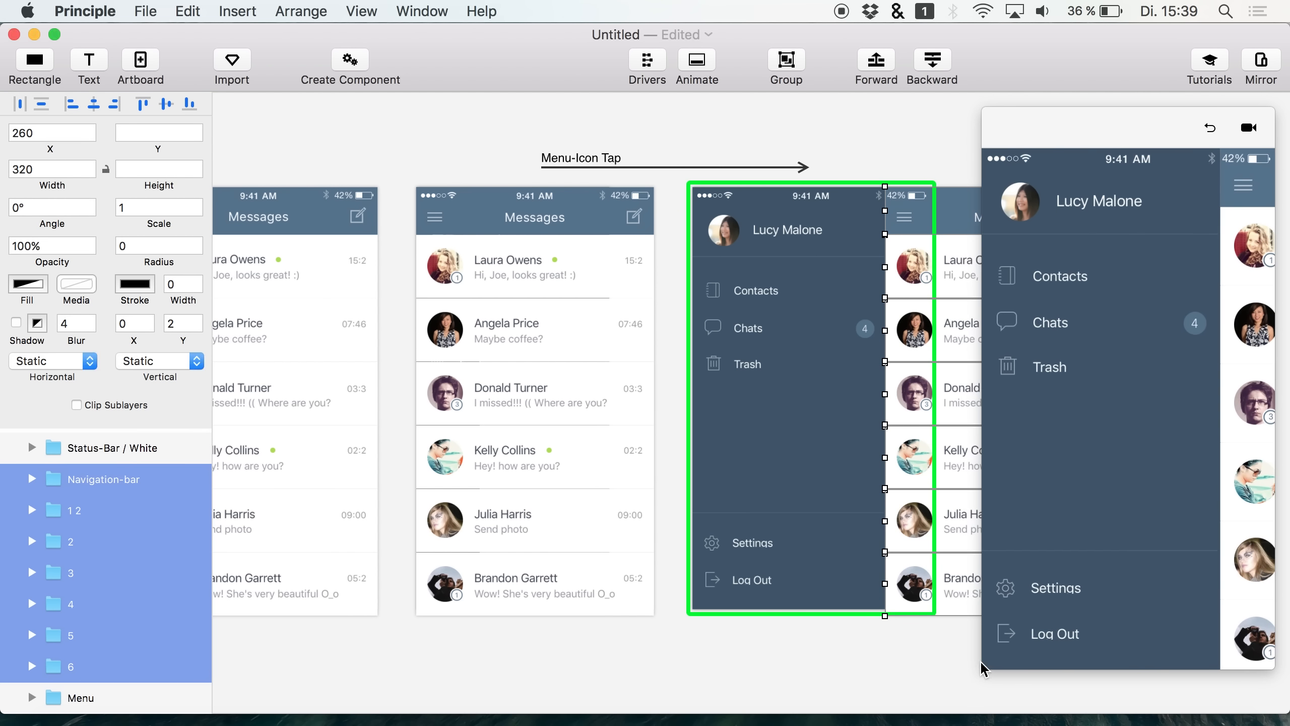
pyautogui.click(1210, 129)
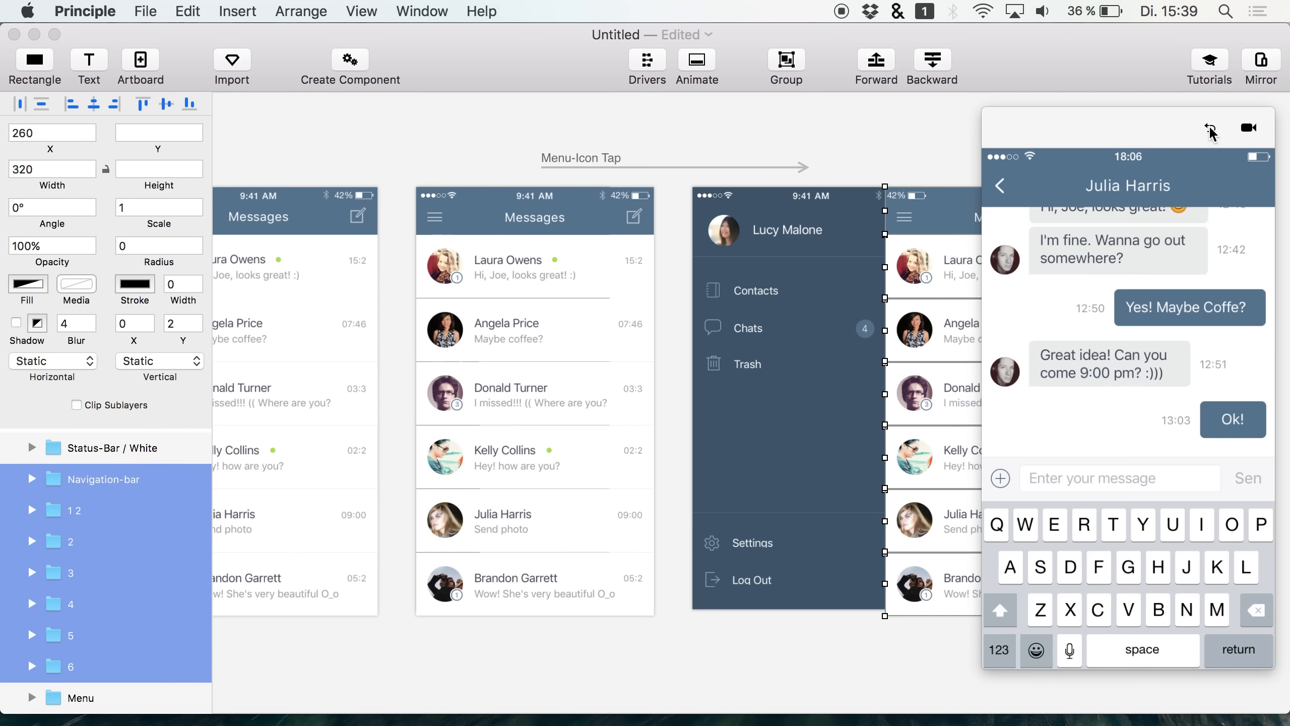
pyautogui.click(714, 203)
pyautogui.click(1226, 180)
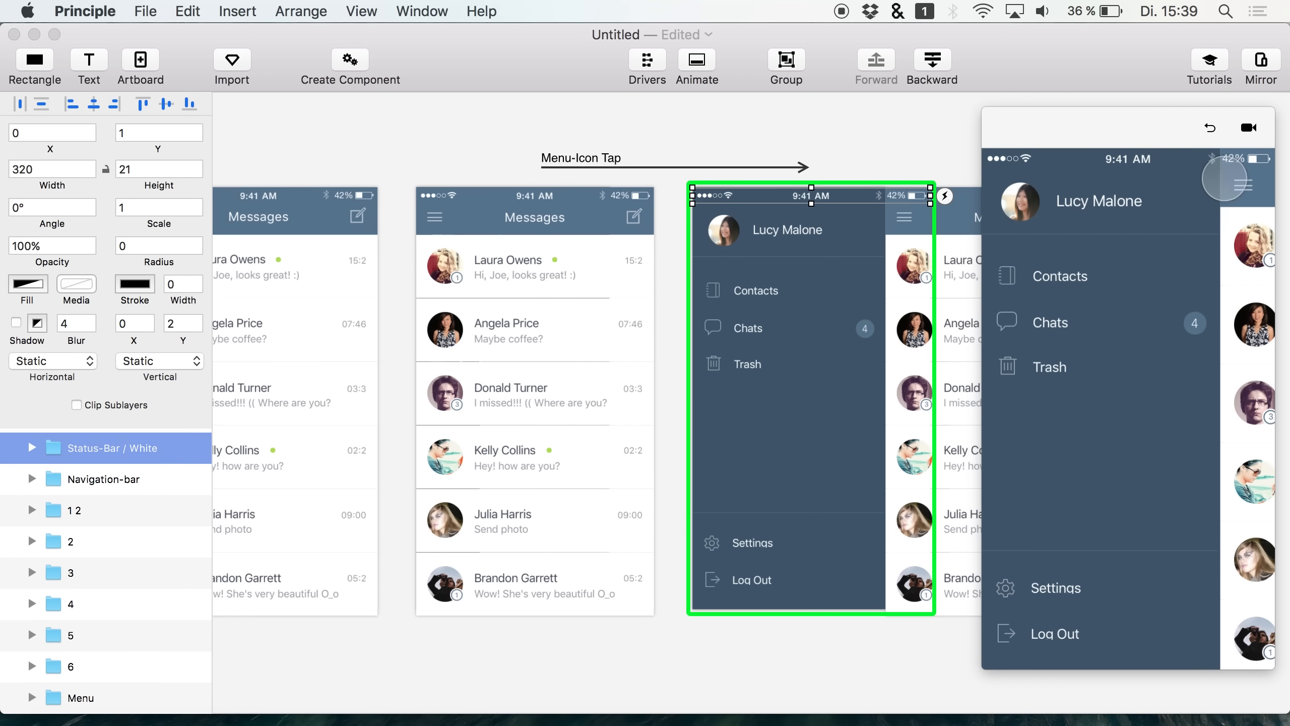
pyautogui.click(592, 239)
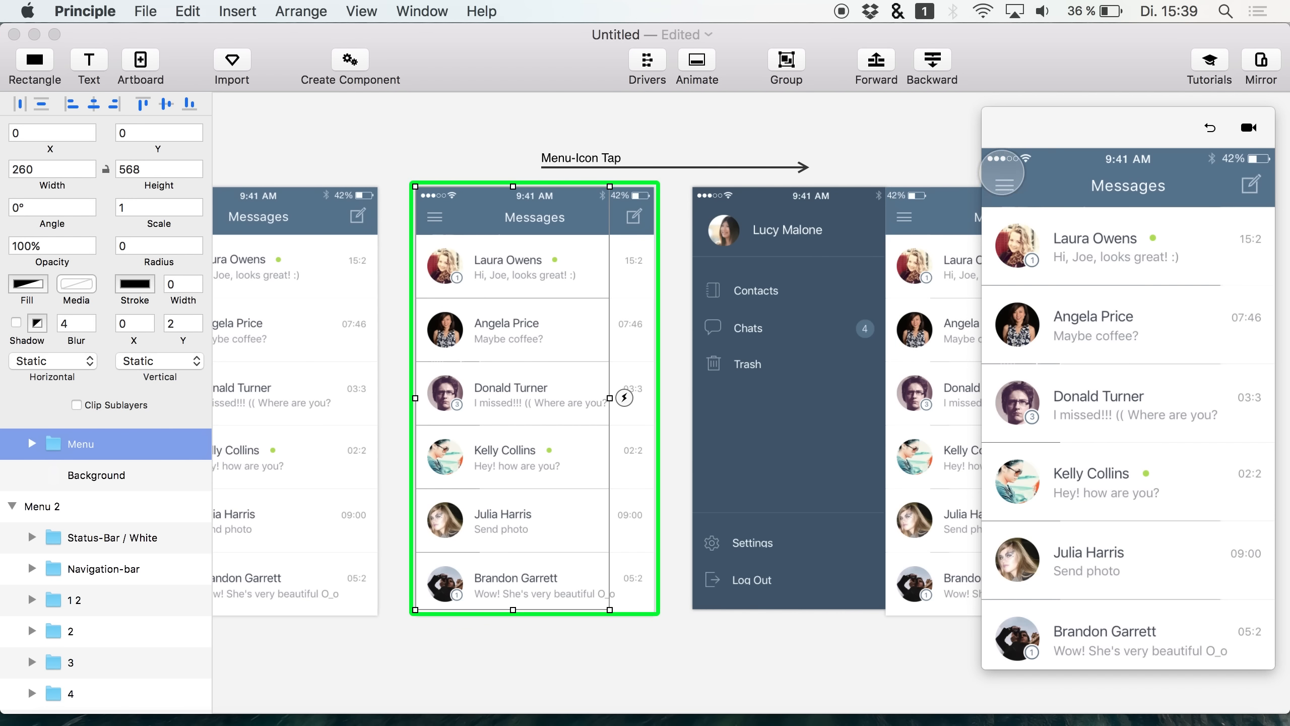
pyautogui.scroll(3, 116, 577)
pyautogui.scroll(-5, 113, 533)
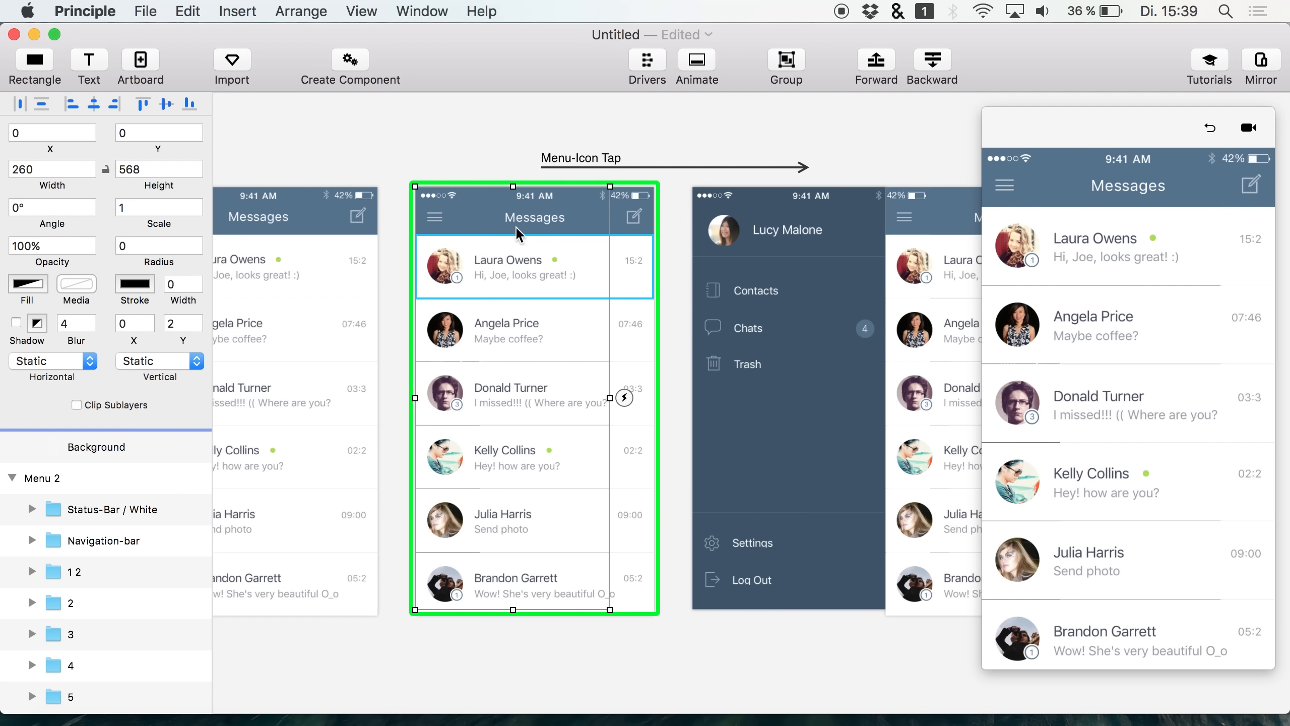
# - Open the Menu-Icon Tap transition's animation timeline and review which layers it animates
pyautogui.click(564, 167)
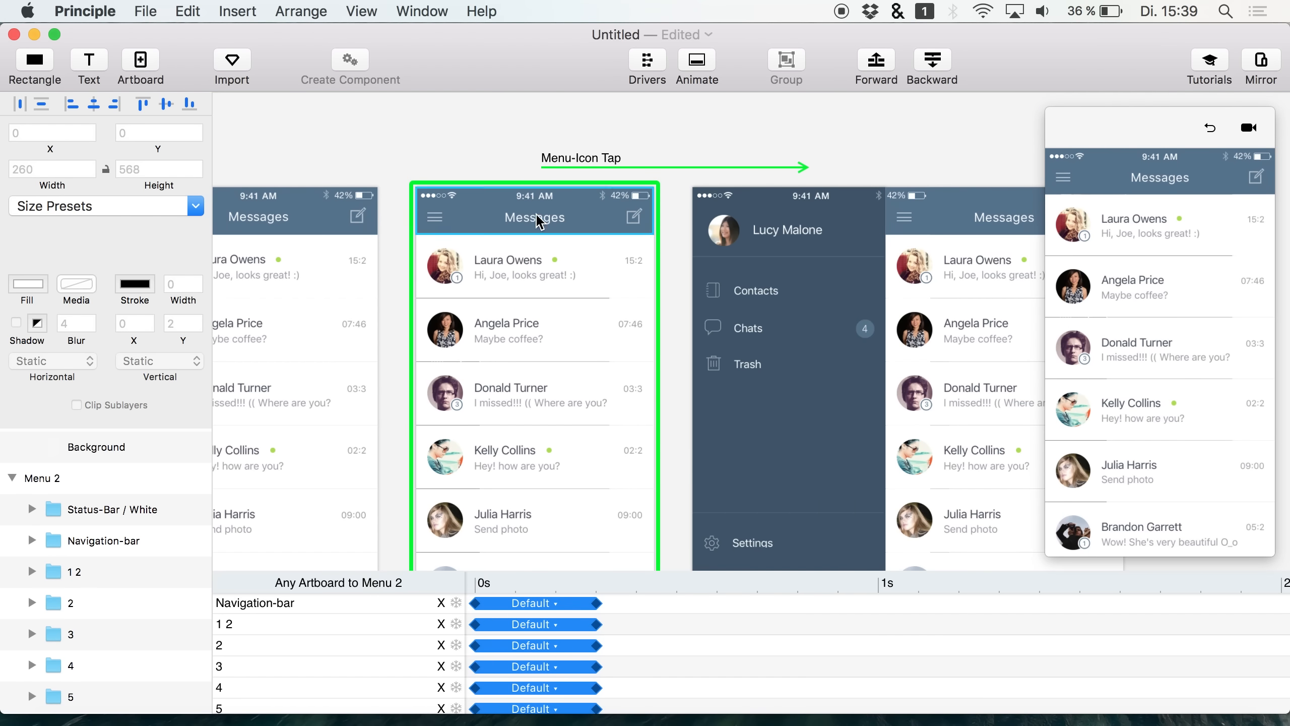
pyautogui.scroll(-3, 358, 658)
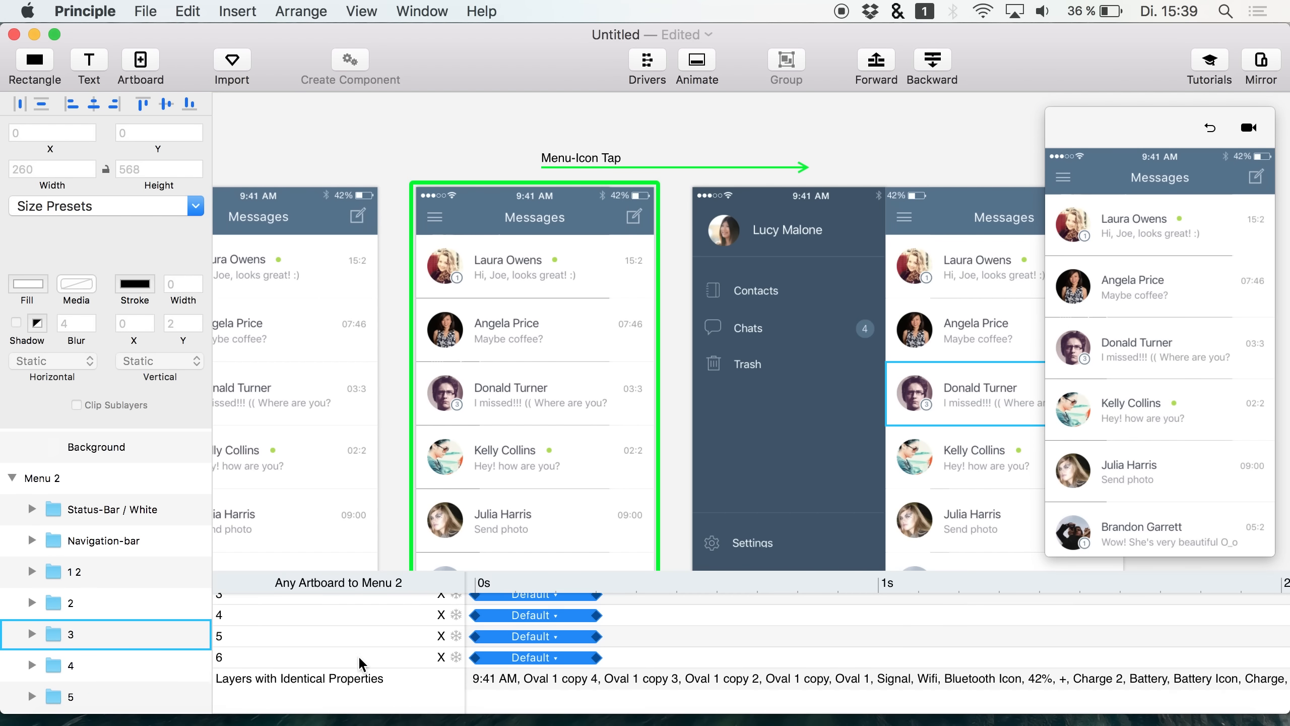
pyautogui.scroll(3, 359, 661)
pyautogui.scroll(-3, 358, 656)
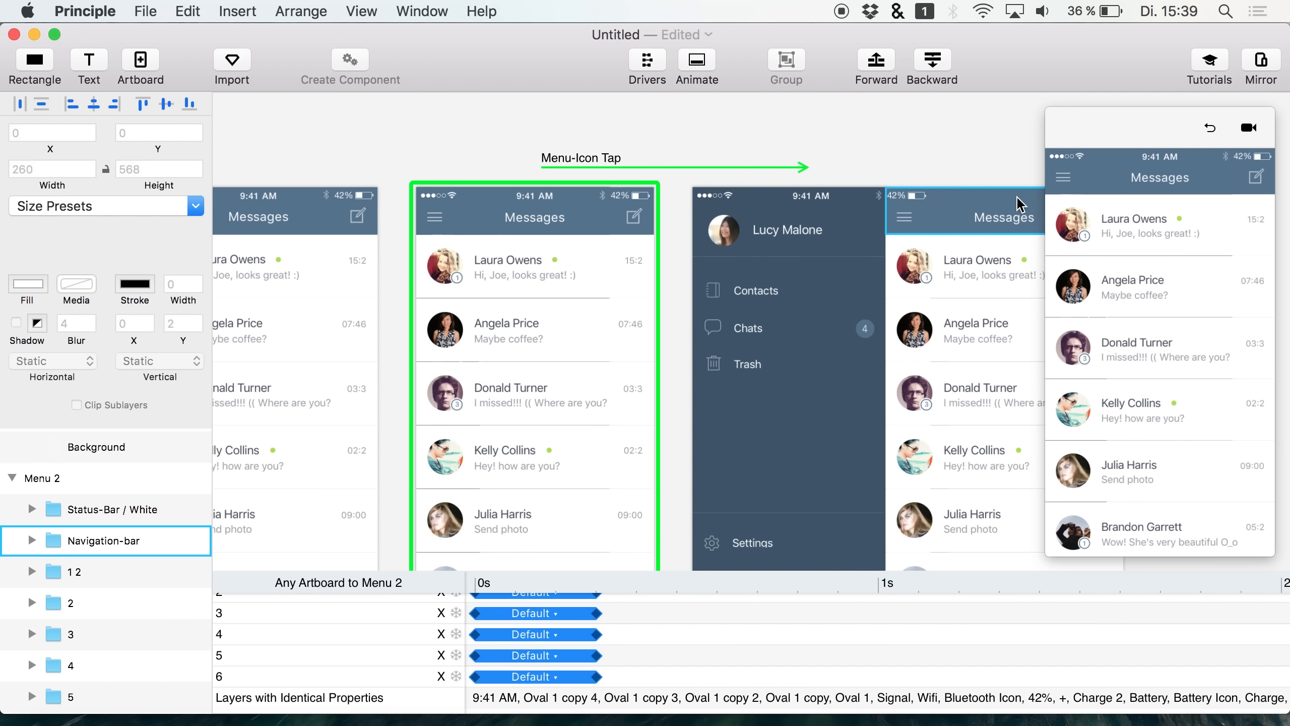
pyautogui.click(1079, 173)
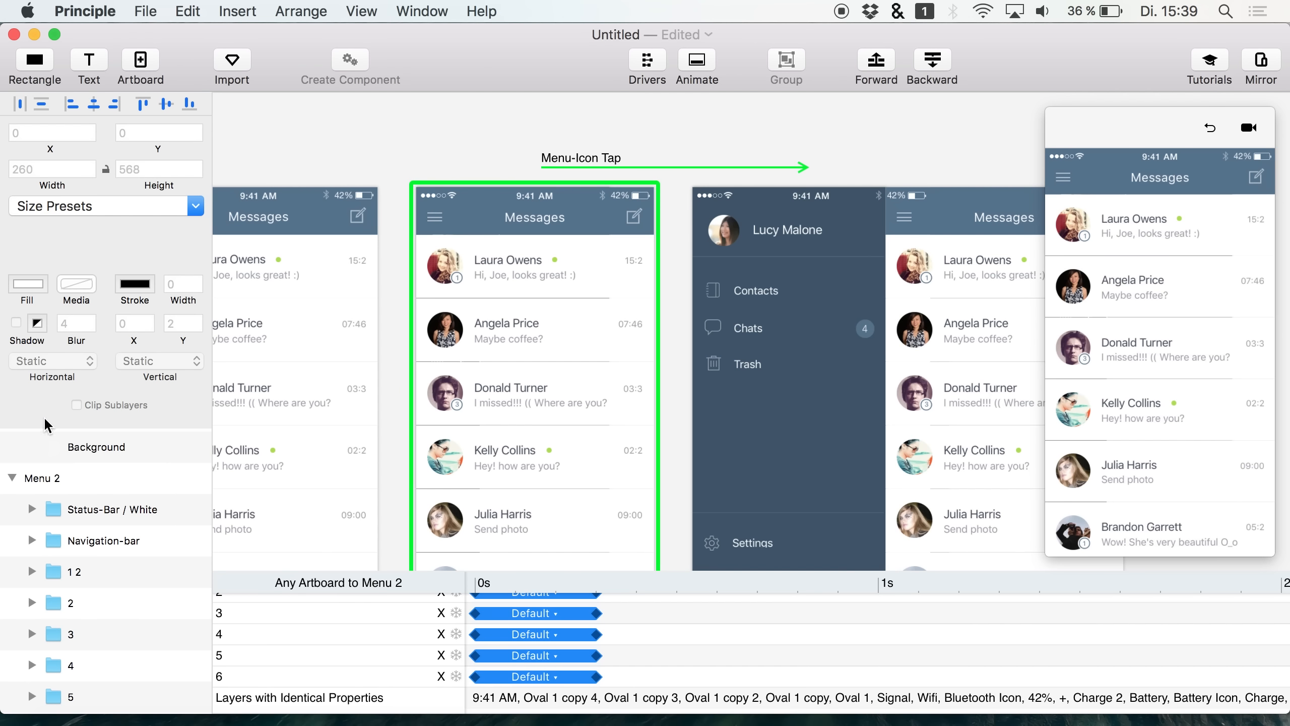
# - Insert a 44 by 44 rectangle layer directly above the Navigation-bar group in the Menu artboard
pyautogui.scroll(-10, 41, 508)
pyautogui.scroll(4, 38, 551)
pyautogui.click(31, 484)
pyautogui.scroll(3, 46, 524)
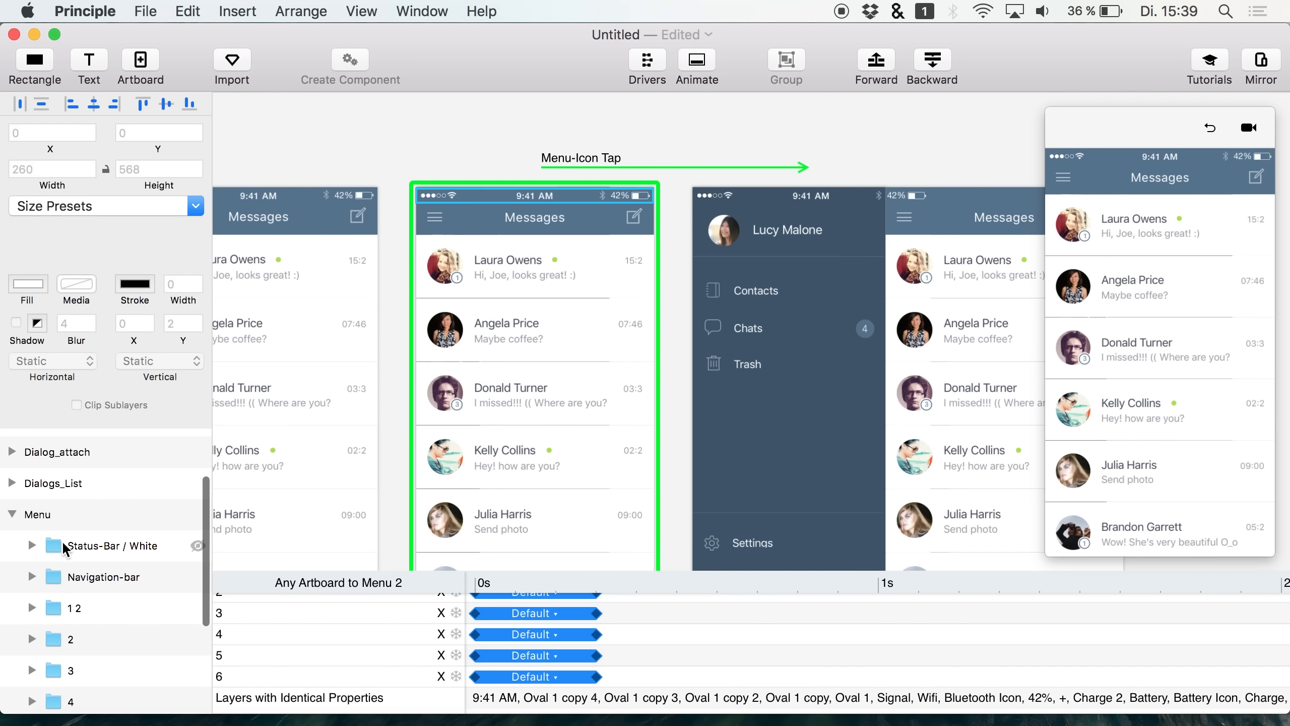
pyautogui.click(66, 576)
pyautogui.press('r')
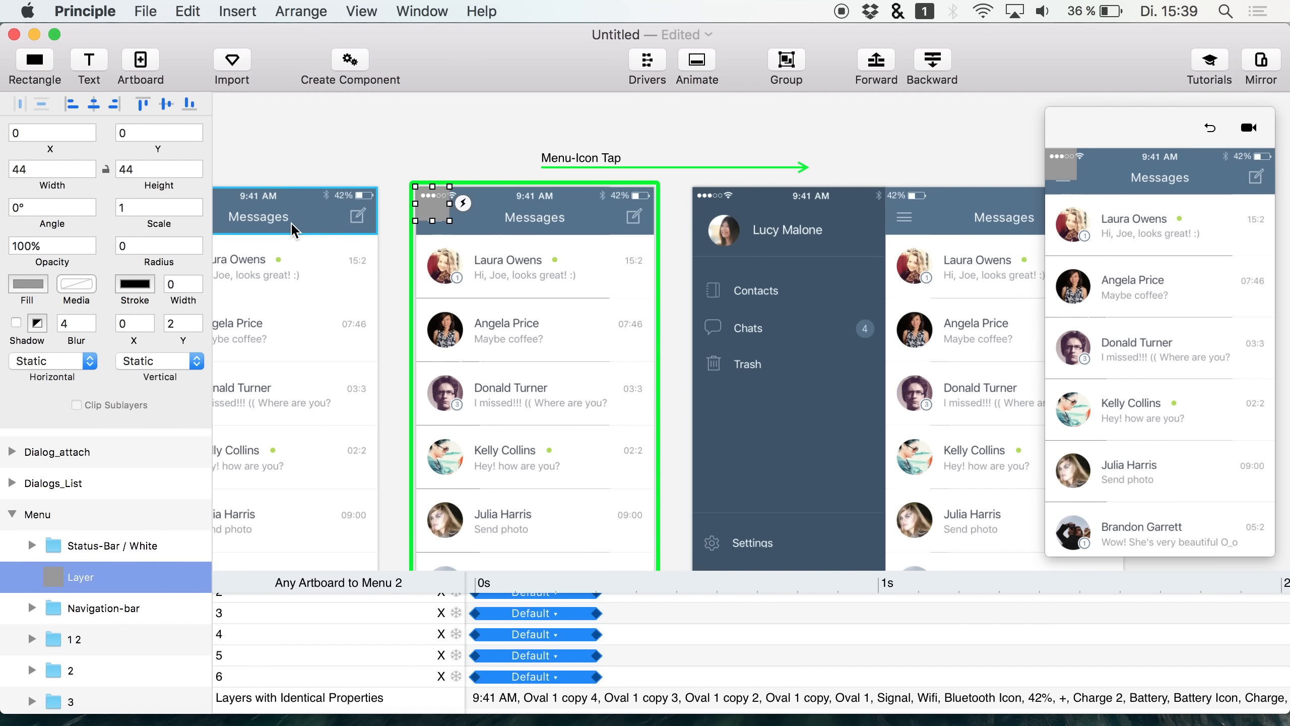
# - Place the new rectangle over the menu icon at X 4, Y 20 and lower its opacity to 61%
pyautogui.scroll(10, 444, 202)
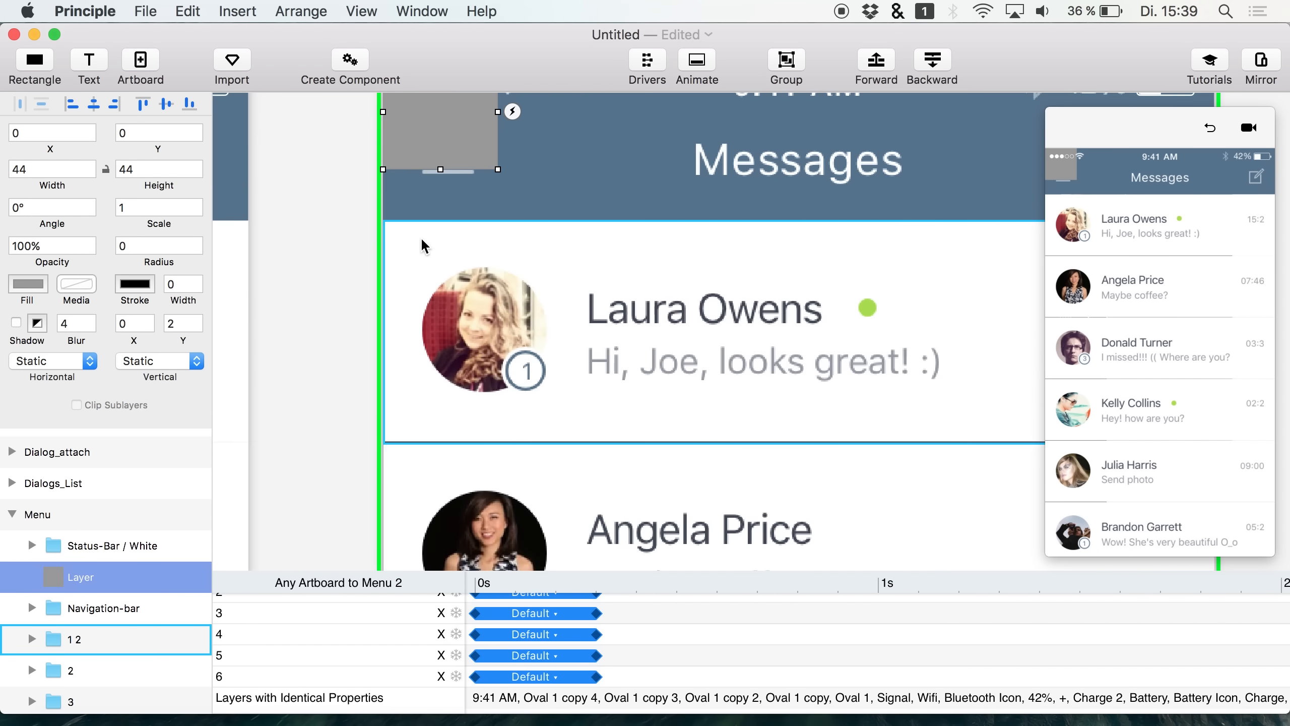
pyautogui.moveTo(472, 257); pyautogui.dragTo(480, 303)
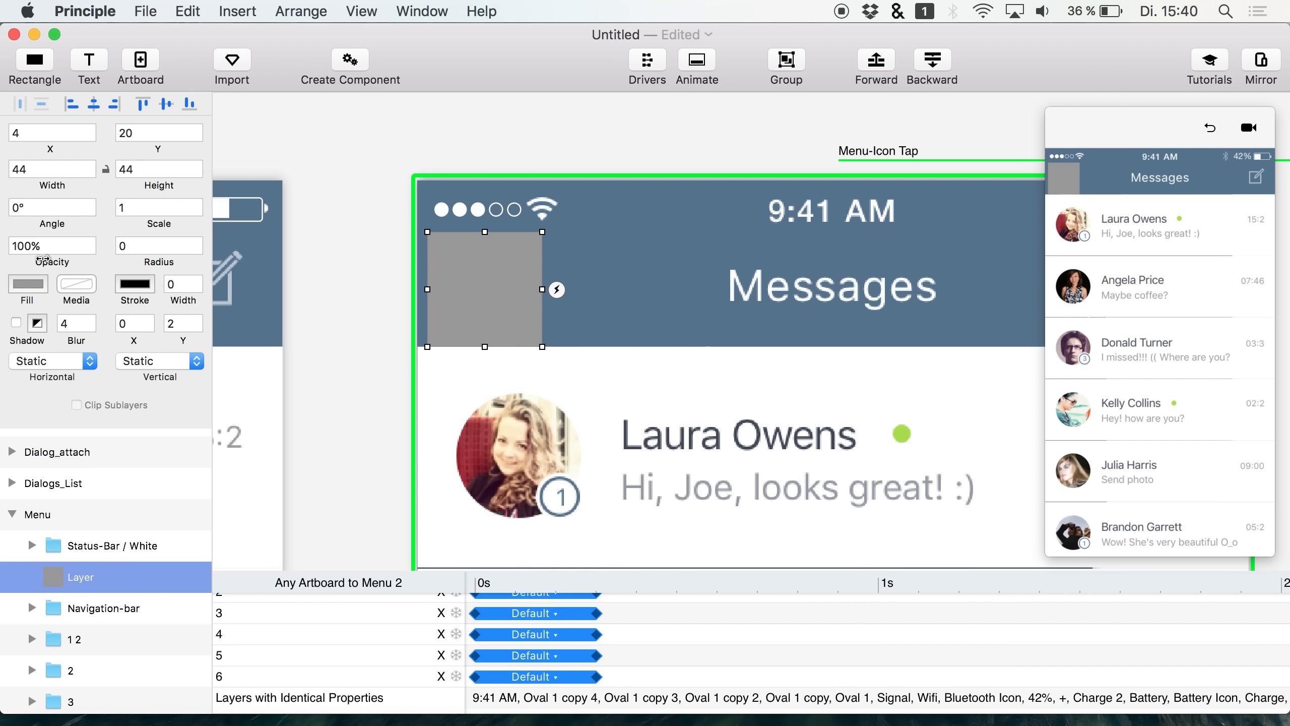
pyautogui.moveTo(44, 259); pyautogui.dragTo(15, 259)
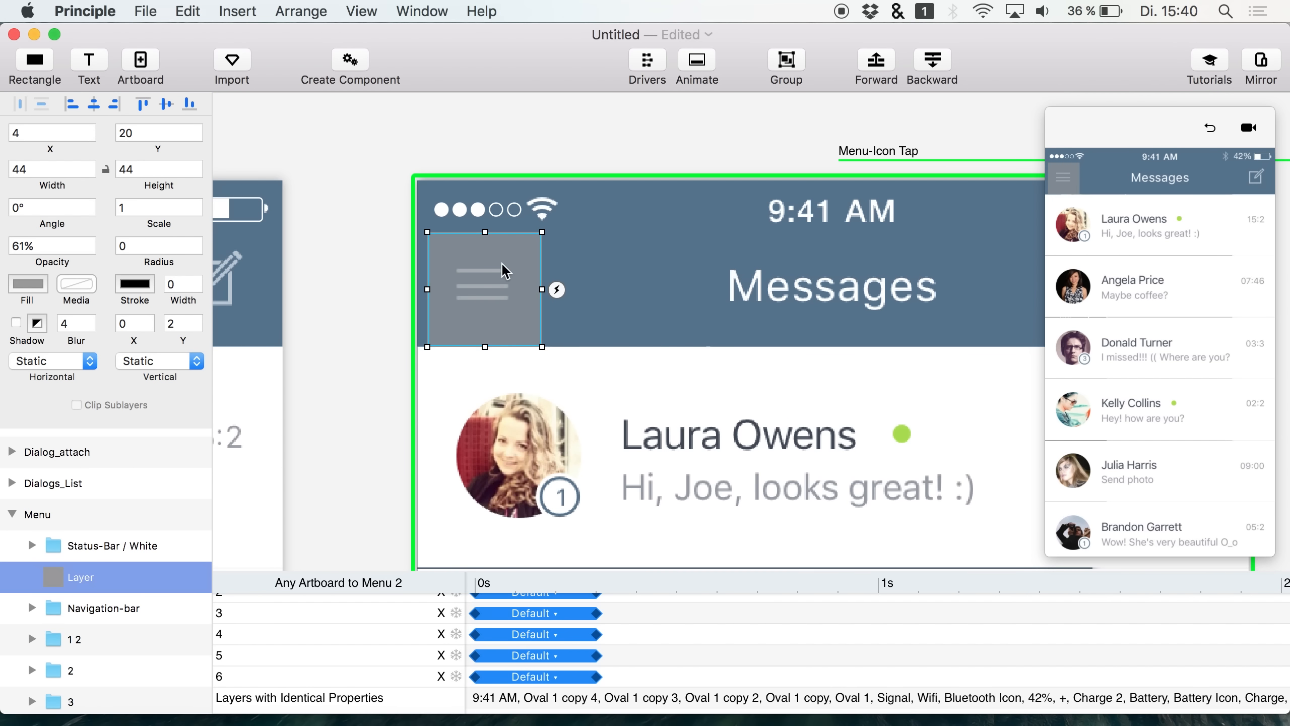
# - Fine-tune the rectangle's position to X 3, Y 19 so it is centred over the menu icon
pyautogui.press('Left')
pyautogui.press('Up')
pyautogui.press('Up')
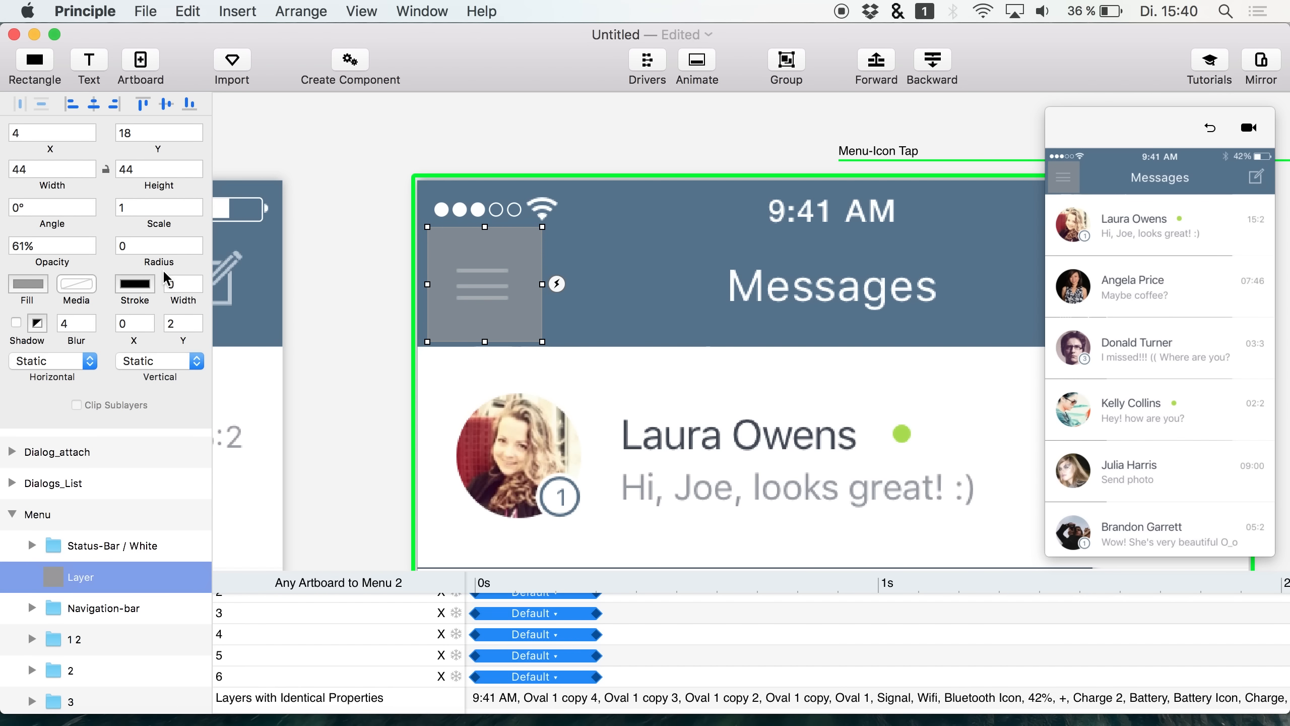
pyautogui.press('Left')
pyautogui.press('Down')
pyautogui.press('Right')
pyautogui.press('Right')
pyautogui.press('Left')
pyautogui.press('Right')
pyautogui.press('Left')
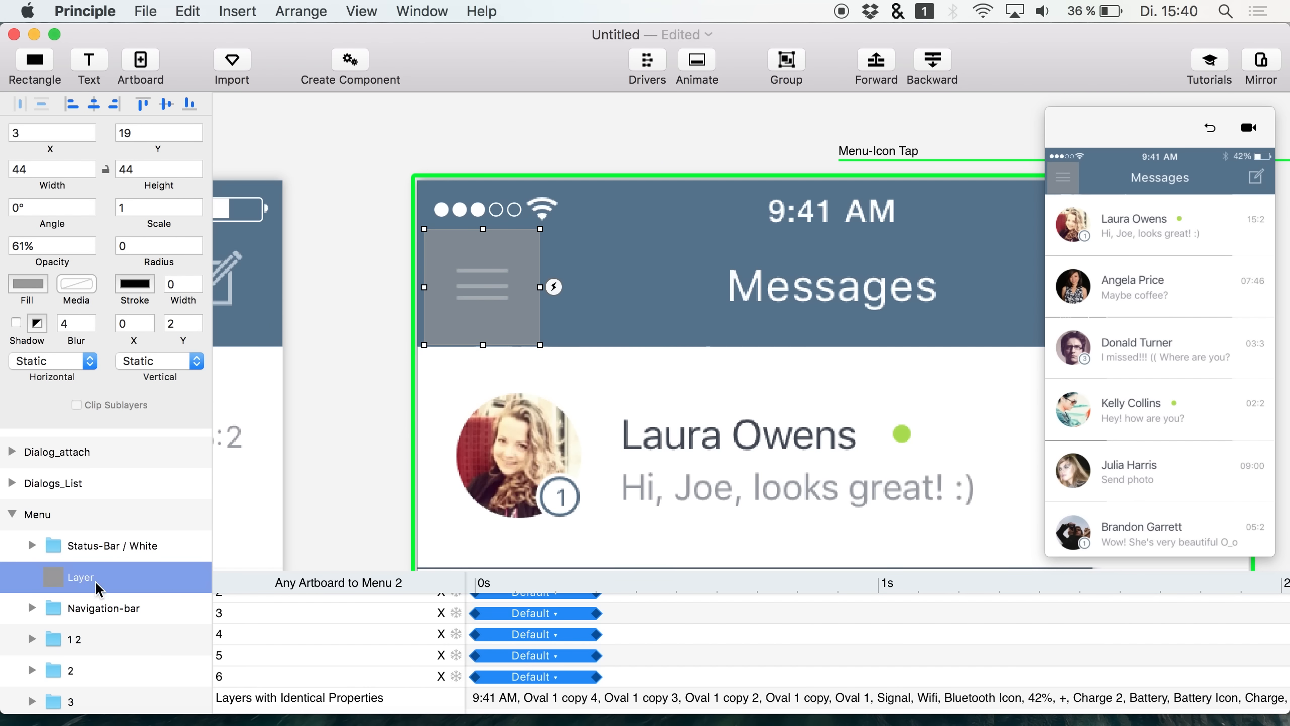
# - Set the rectangle's opacity to 100% and its fill alpha to 0 to make an invisible tap area
pyautogui.click(24, 247)
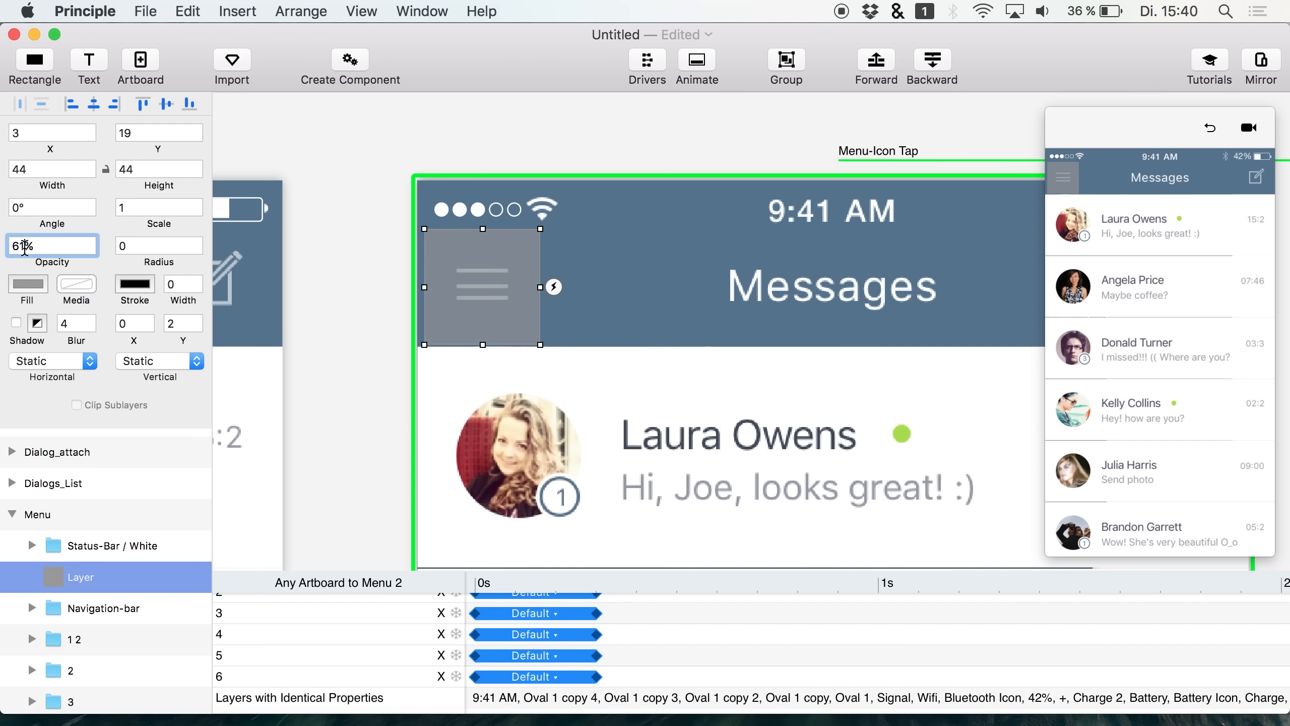
pyautogui.press('Return')
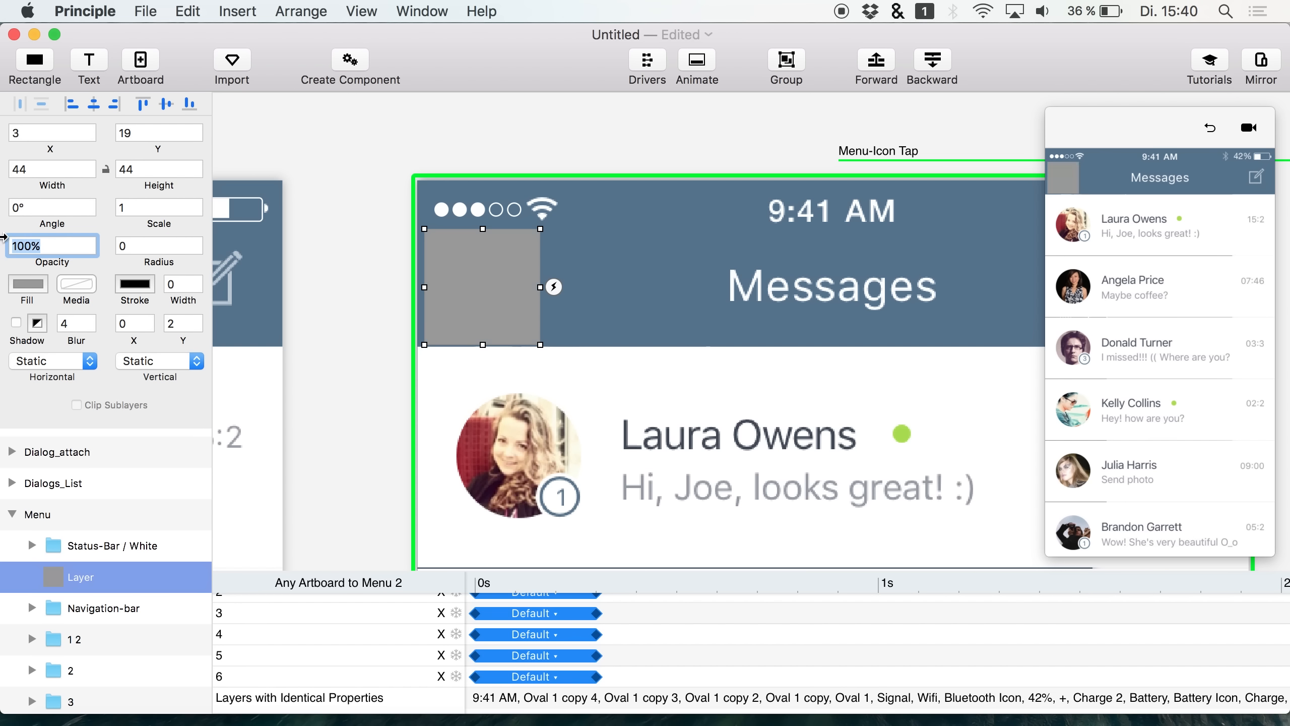
pyautogui.click(44, 289)
pyautogui.moveTo(127, 454); pyautogui.dragTo(23, 452)
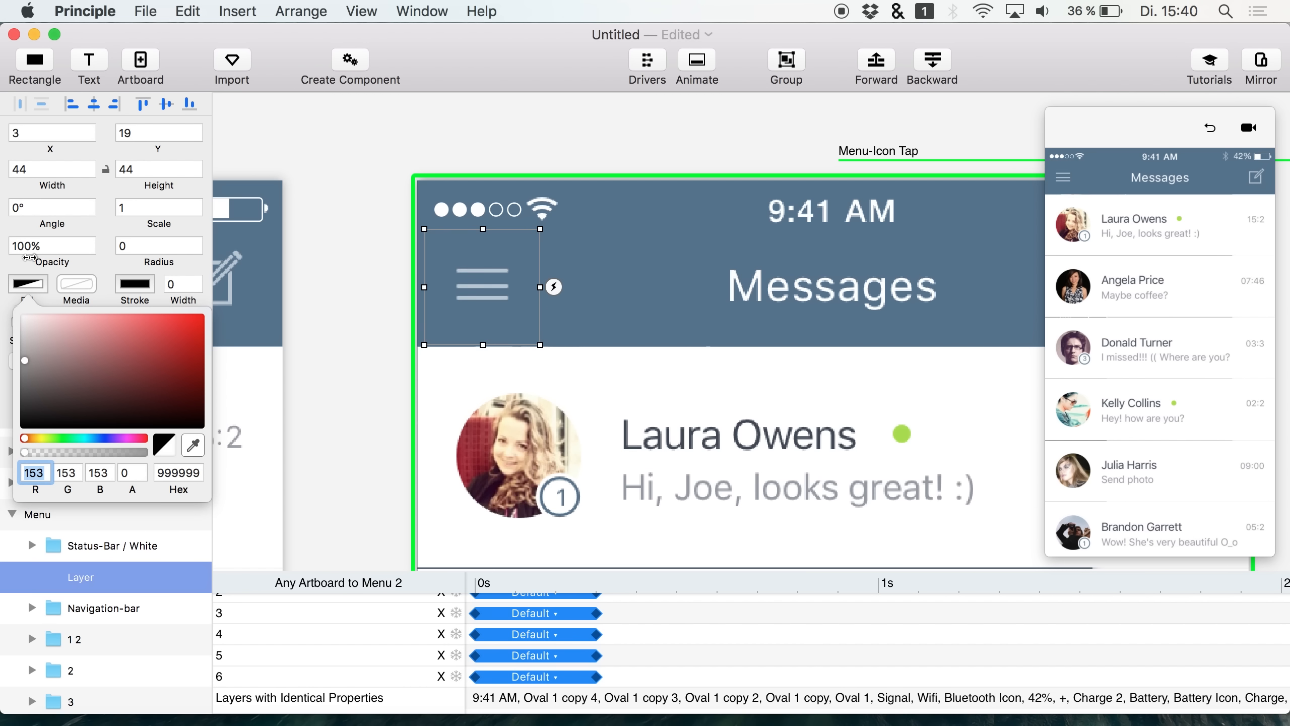
pyautogui.click(31, 284)
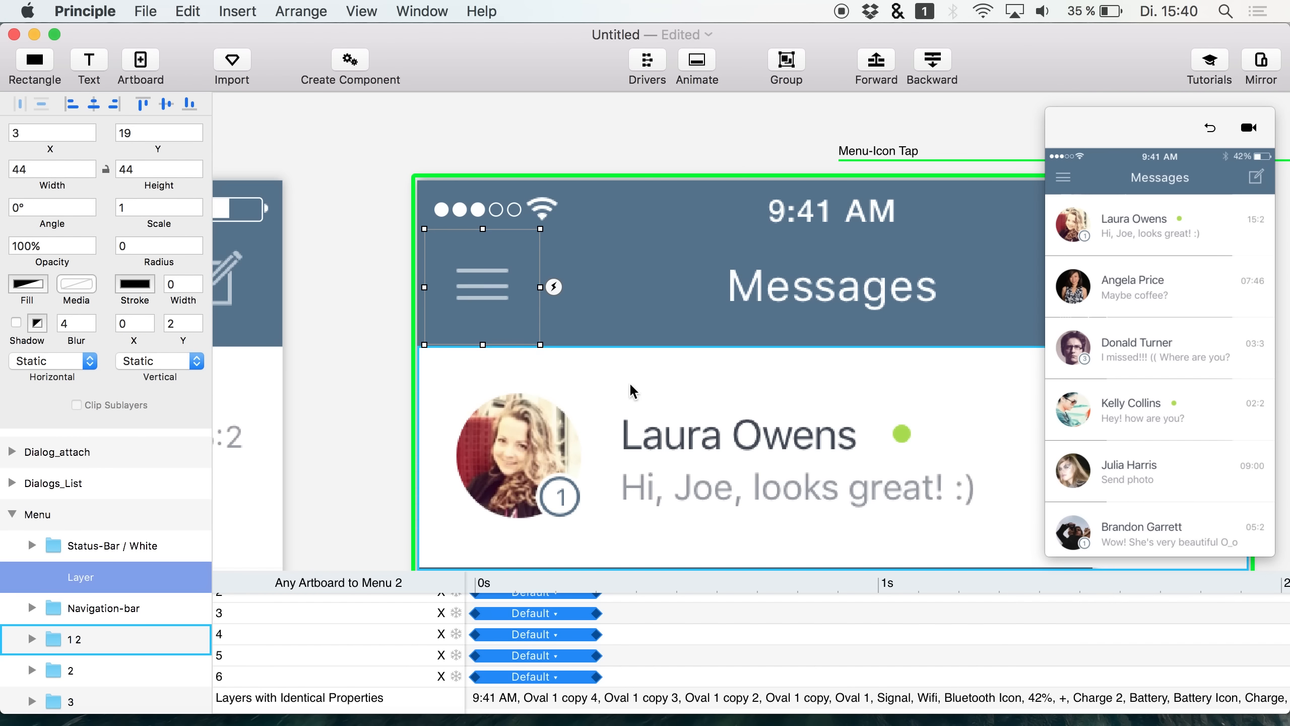
# - Add a Tap transition from the invisible rectangle over the menu icon to the Menu 2 artboard
pyautogui.scroll(-5, 629, 381)
pyautogui.hscroll(3, 629, 381)
pyautogui.scroll(-2, 630, 385)
pyautogui.hscroll(2, 630, 385)
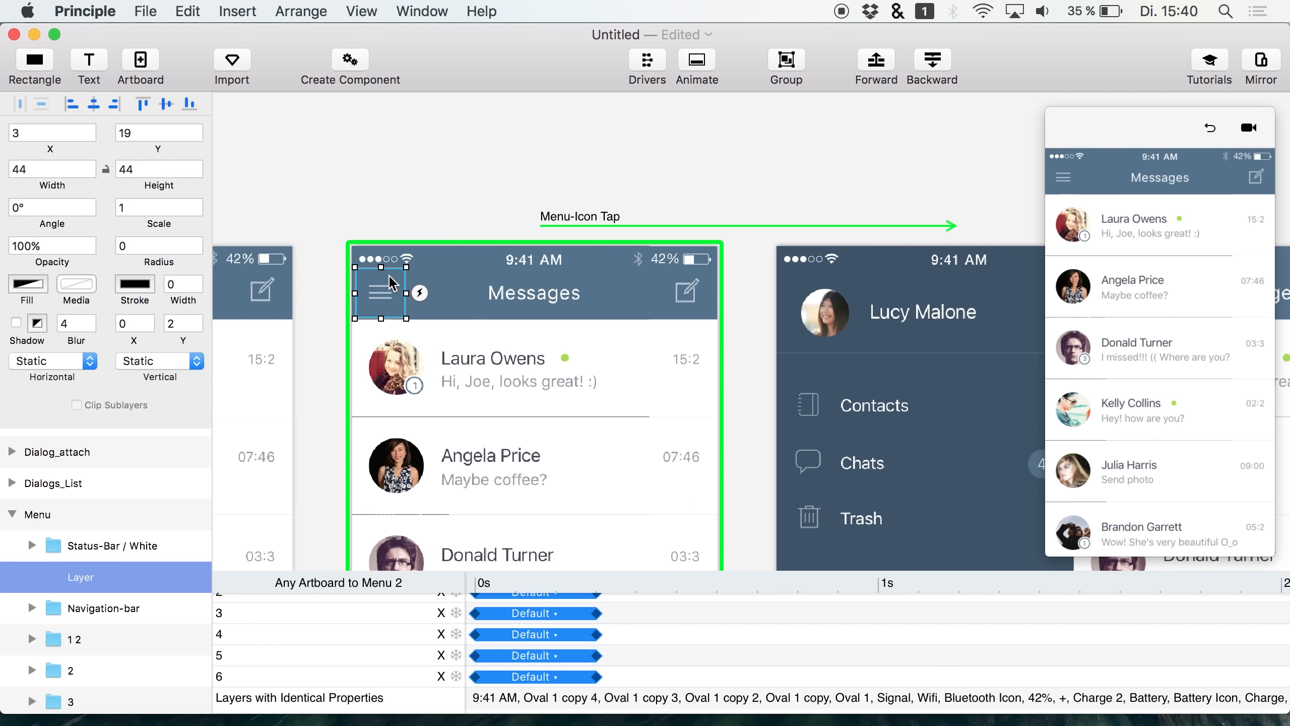
pyautogui.click(421, 294)
pyautogui.moveTo(461, 188); pyautogui.dragTo(964, 300)
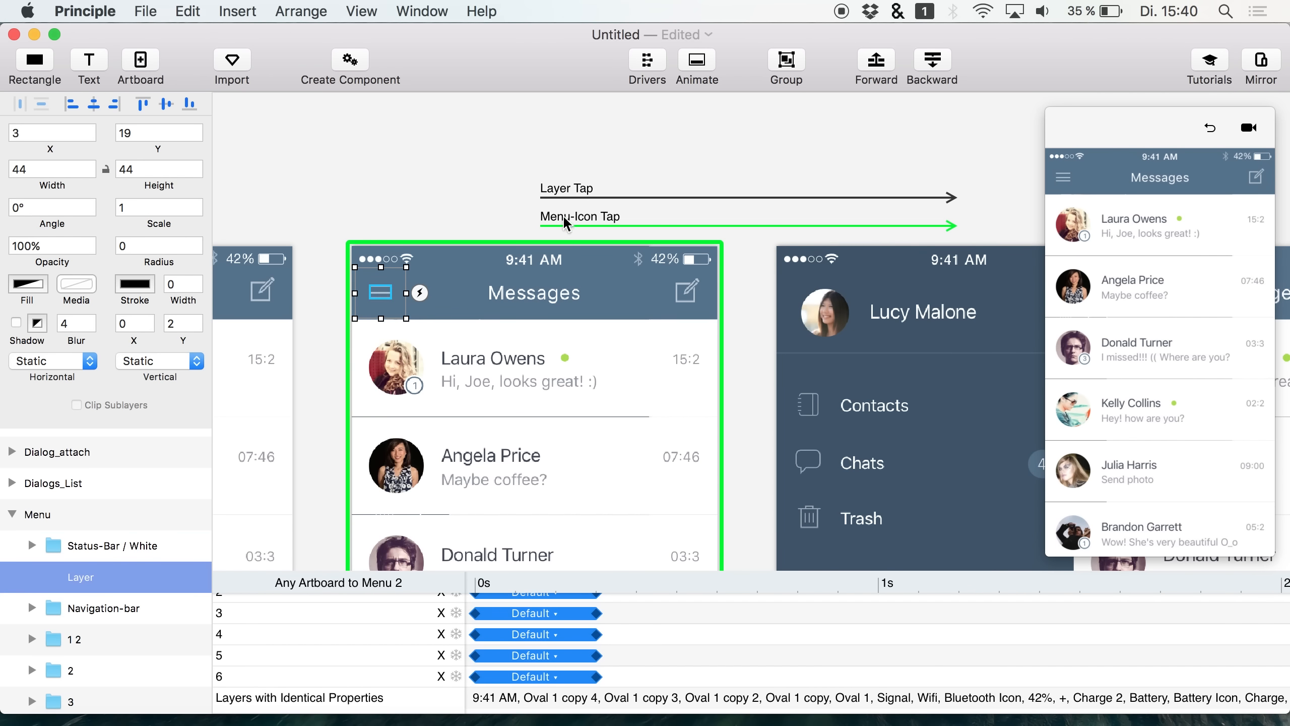
# - Test the Layer Tap transition in the preview and delete the redundant Menu-Icon Tap transition
pyautogui.click(612, 196)
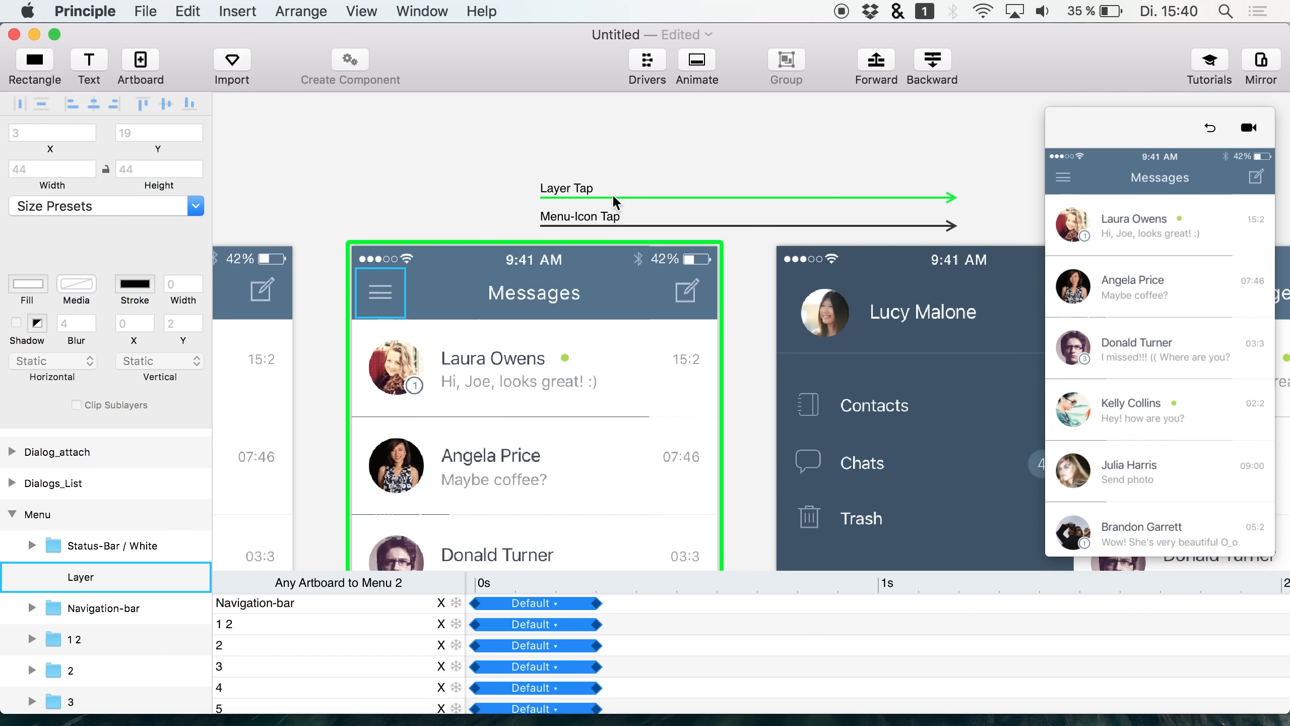
pyautogui.click(1063, 177)
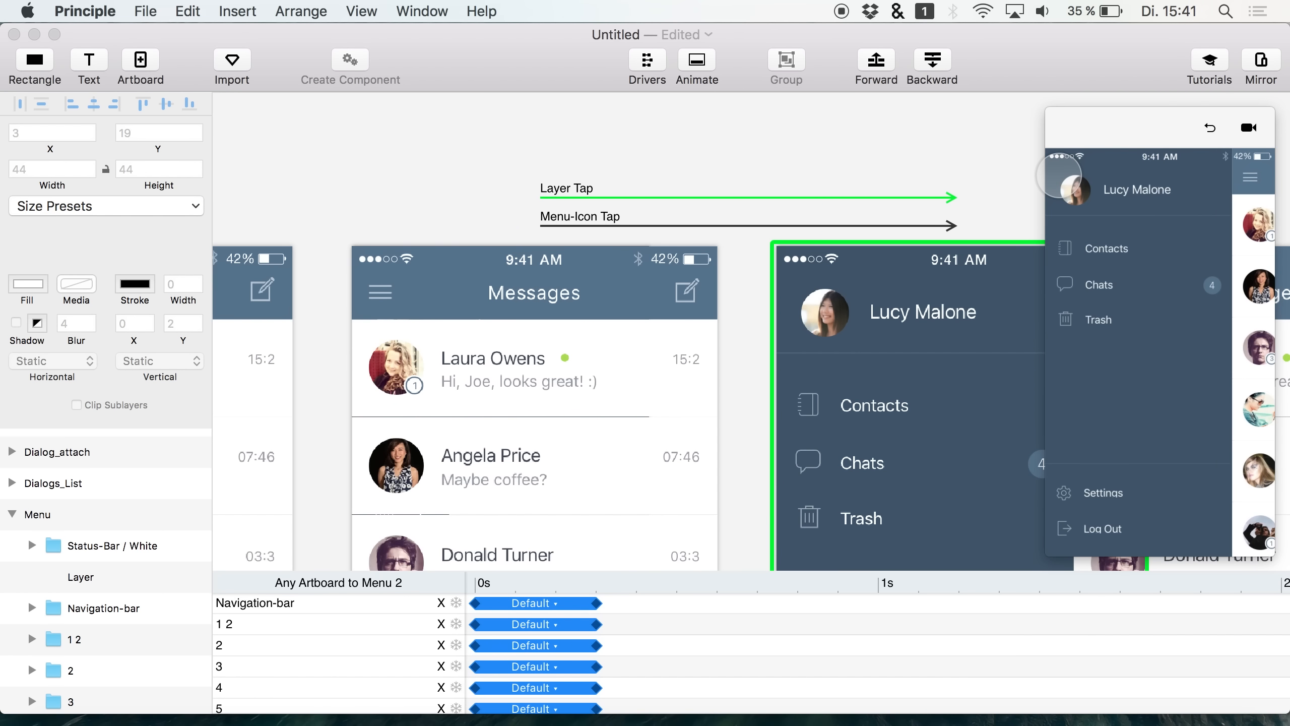
pyautogui.click(746, 224)
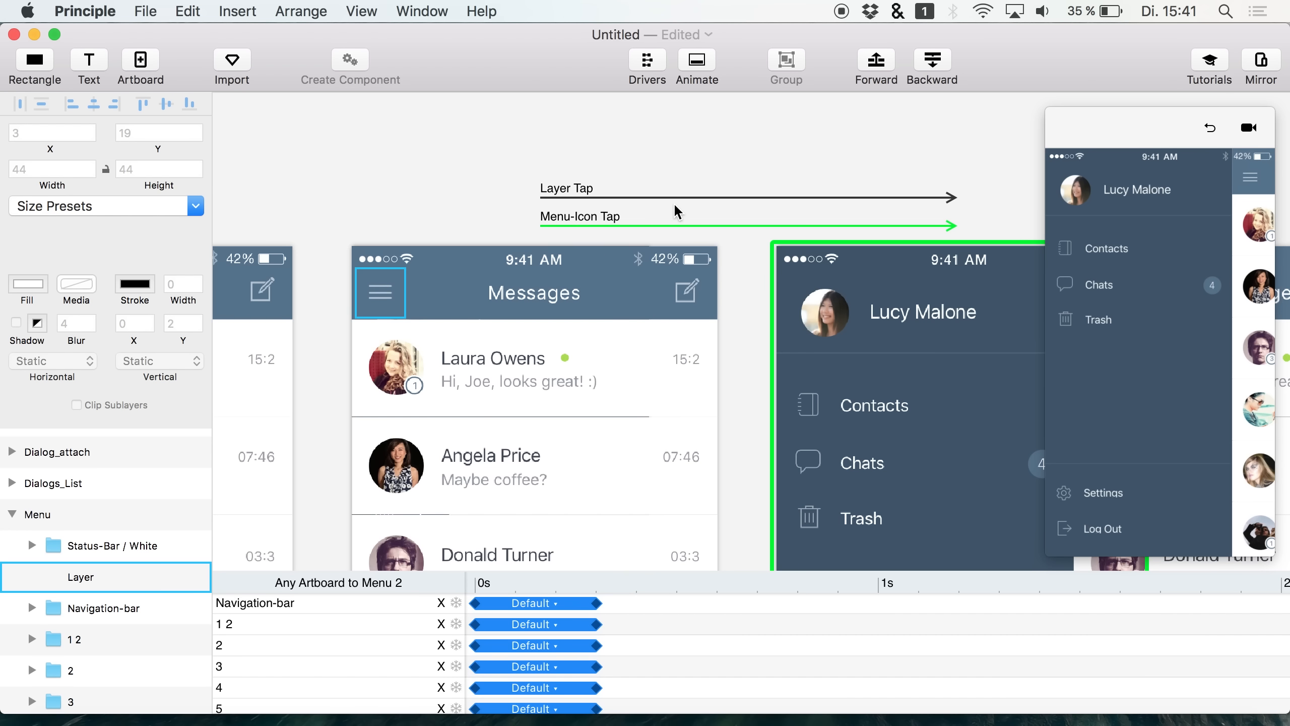
pyautogui.press('Delete')
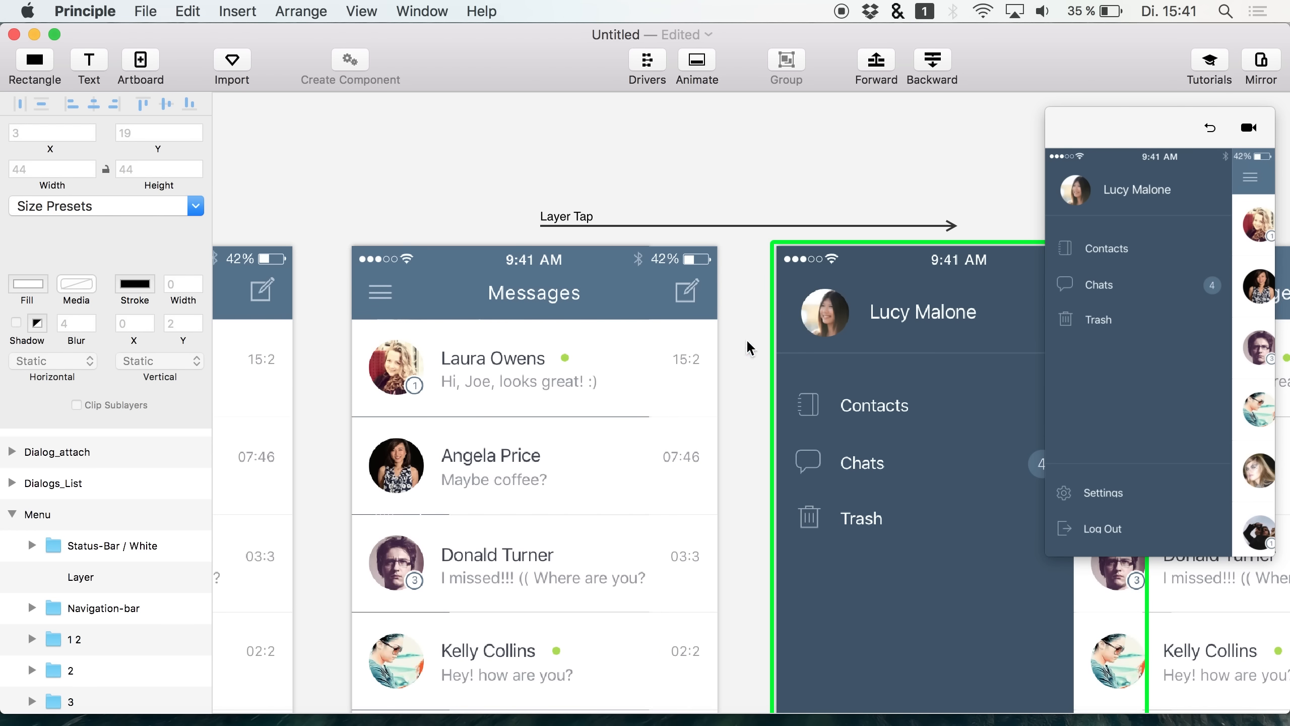
# - Open the Layer Tap transition's timeline and review its animated layers
pyautogui.click(758, 223)
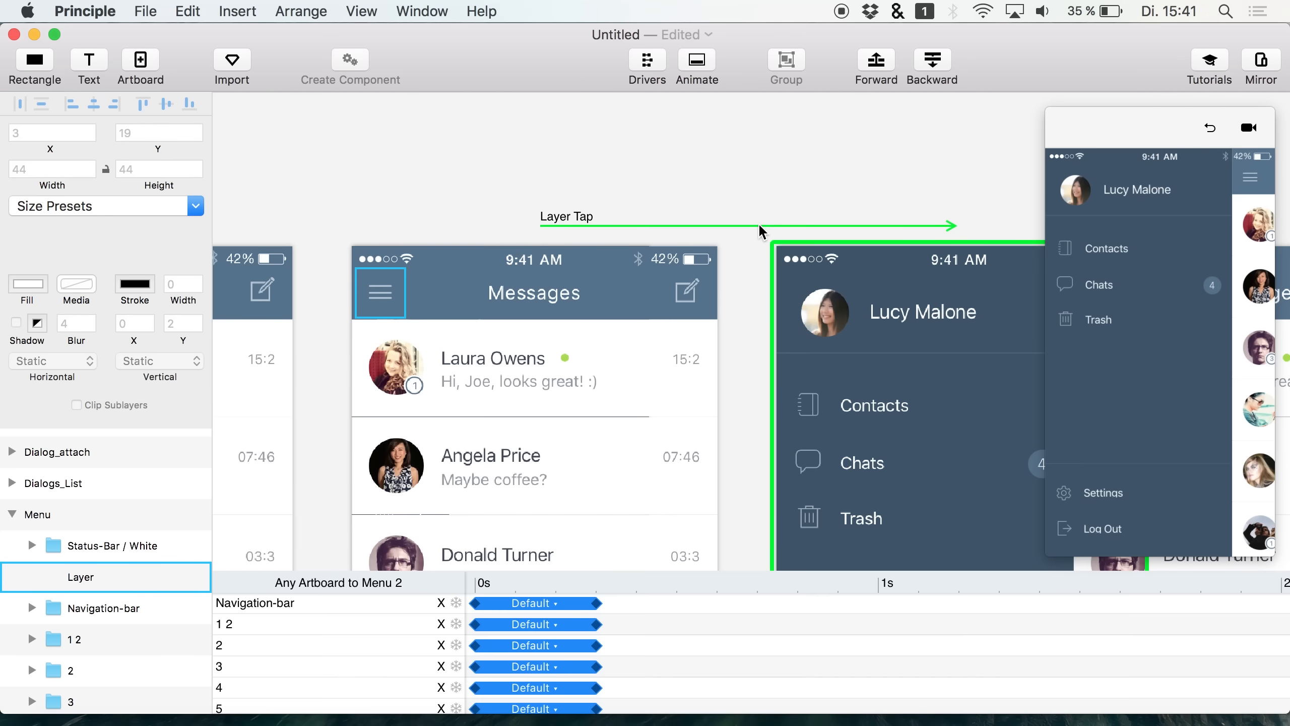
pyautogui.scroll(-5, 630, 674)
pyautogui.scroll(5, 610, 668)
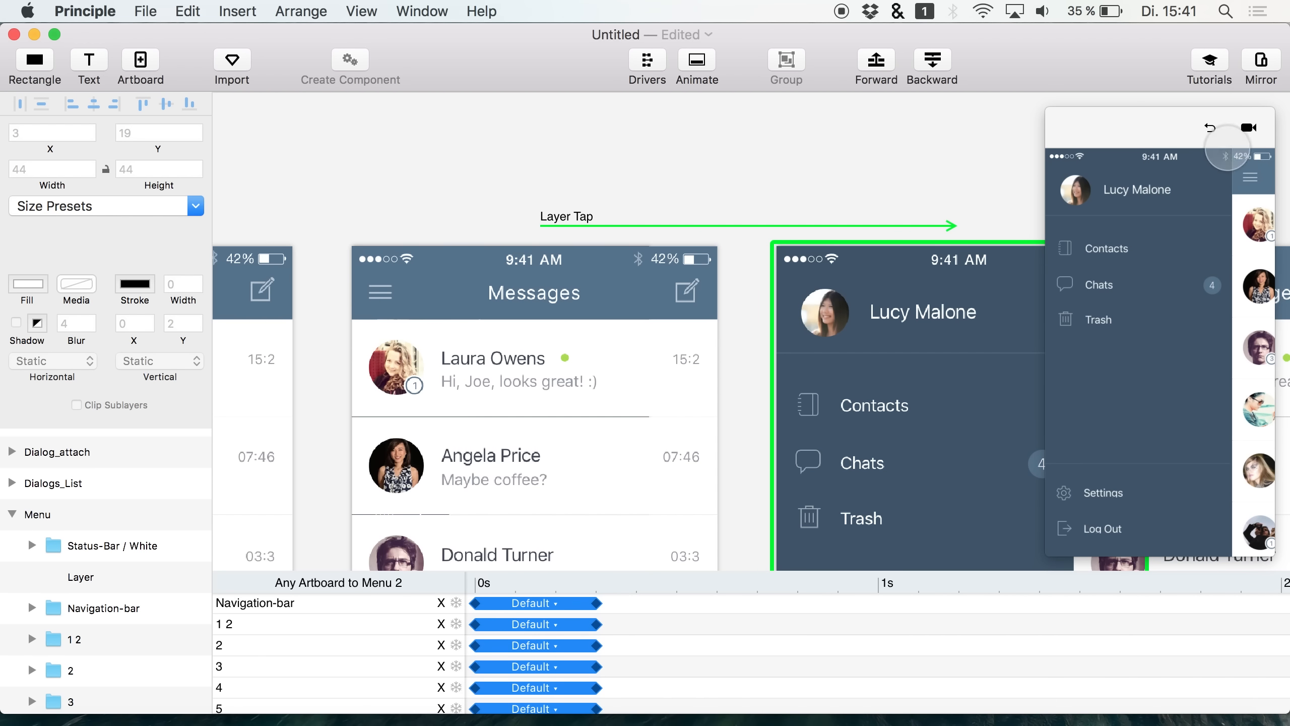
# - Copy the invisible tap-area layer from the Menu artboard into the Menu 2 artboard and rename the copy as Layer 2
pyautogui.hscroll(5, 839, 249)
pyautogui.scroll(-1, 838, 249)
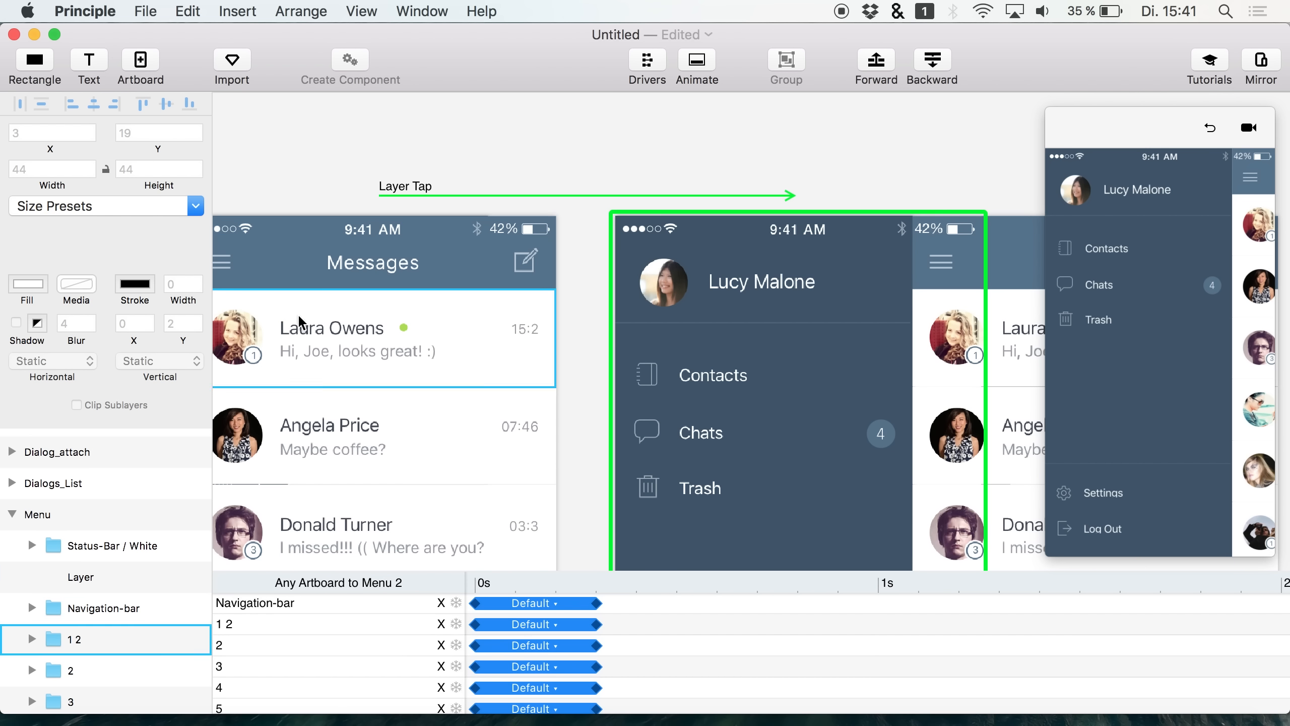
pyautogui.click(91, 582)
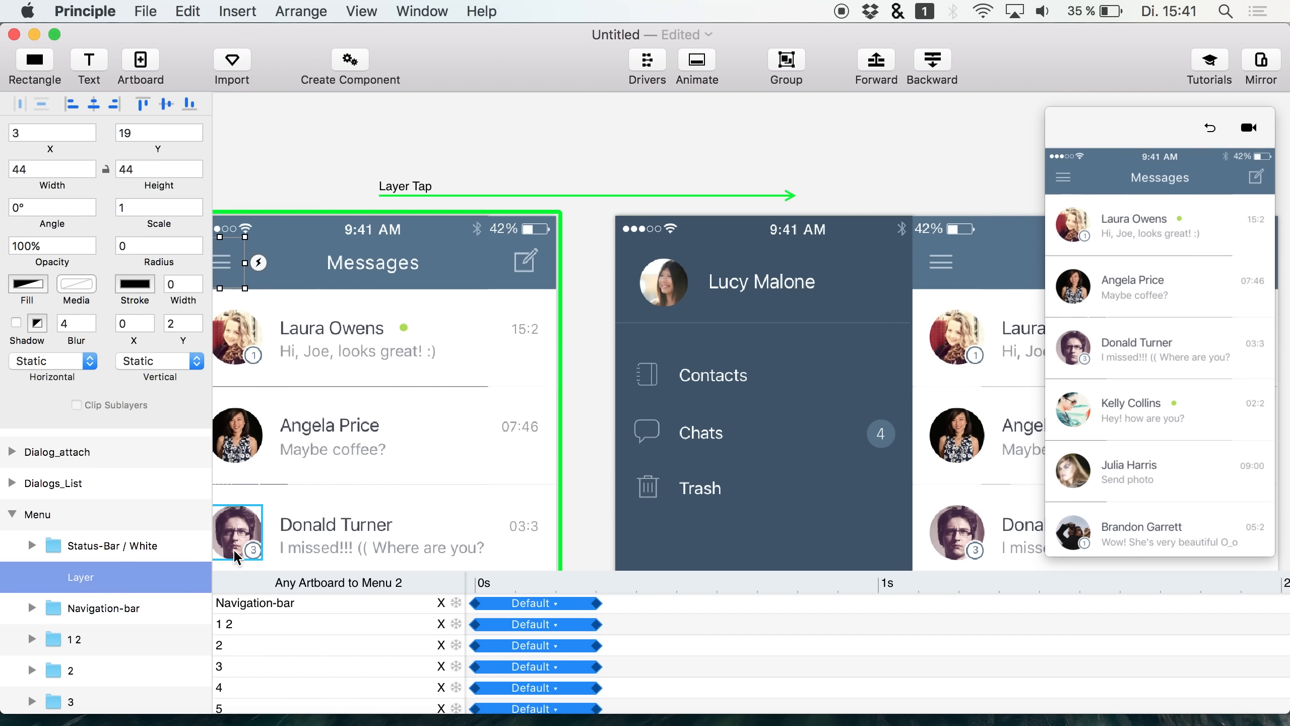
pyautogui.click(964, 267)
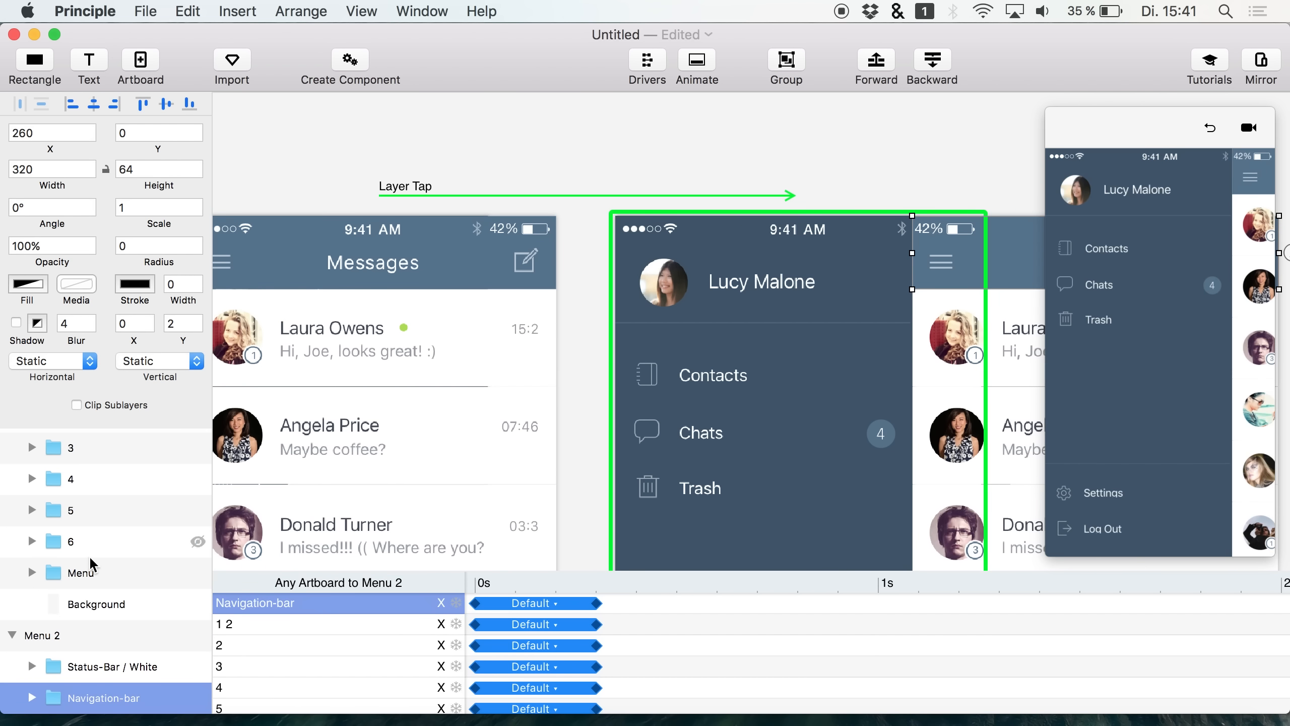
pyautogui.scroll(-1, 81, 590)
pyautogui.press('super+c')
pyautogui.press('super+v')
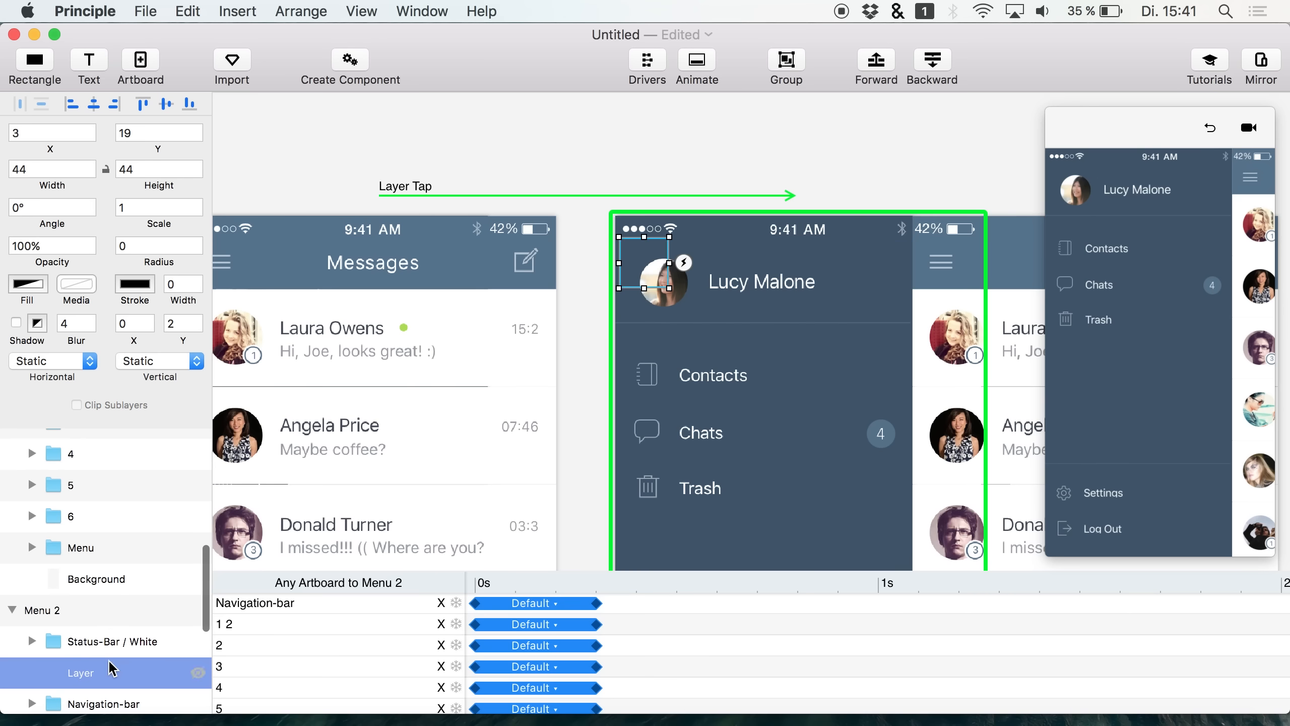
pyautogui.doubleClick(110, 670)
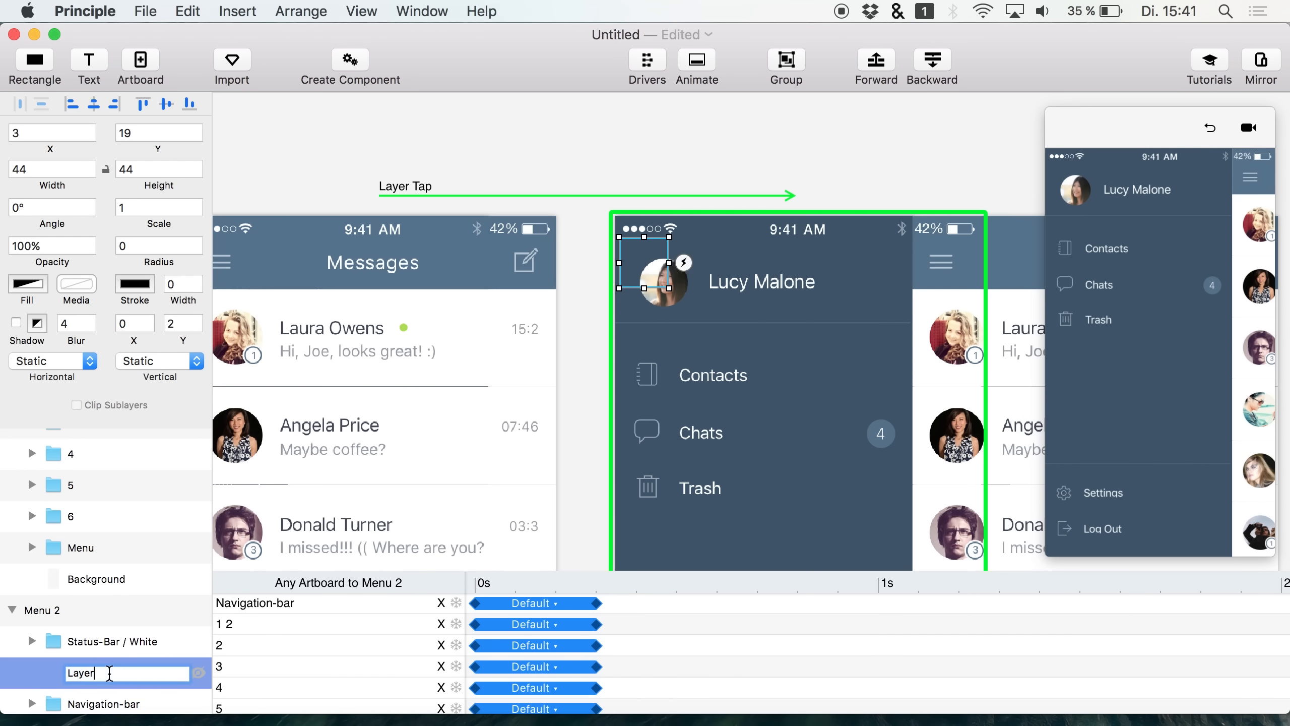
pyautogui.write('2')
pyautogui.press('Return')
# - Position Layer 2 over Menu 2's menu icon at X 264, Y 19 and add a Tap transition from it to the Menu artboard
pyautogui.moveTo(634, 299); pyautogui.dragTo(945, 273)
pyautogui.press('Left')
pyautogui.press('Left')
pyautogui.press('Up')
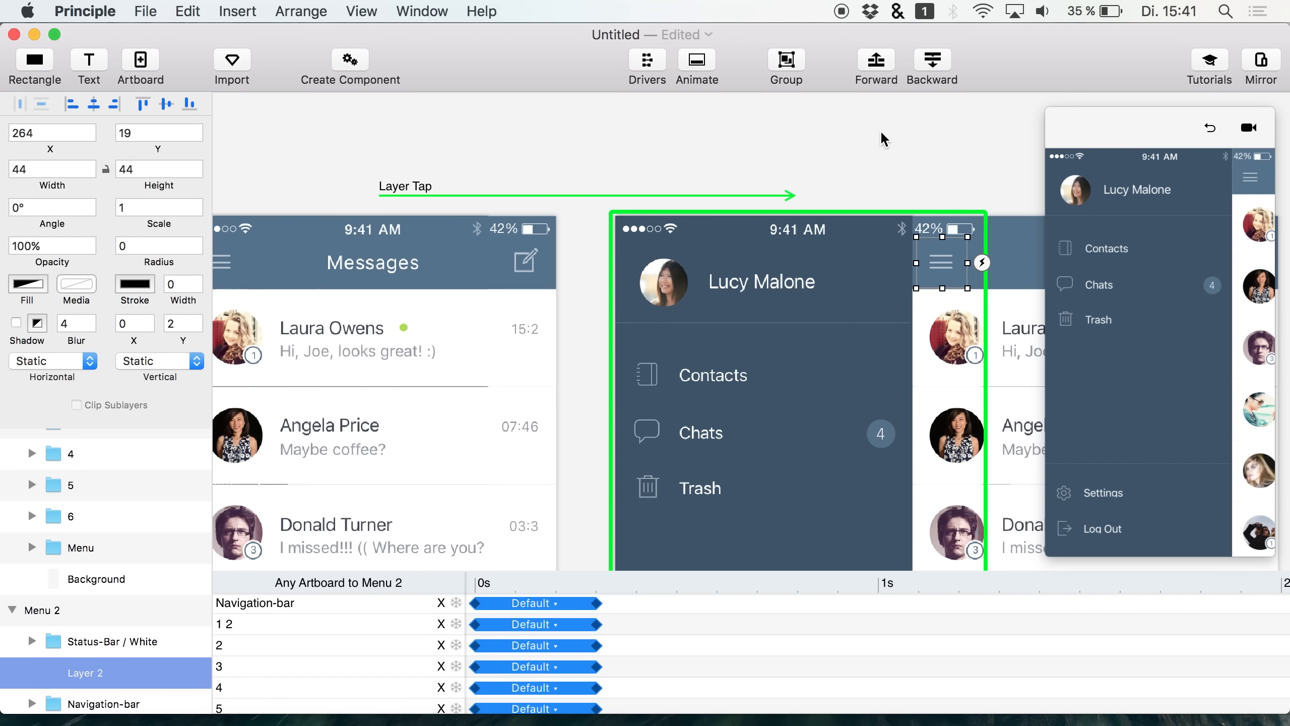
pyautogui.click(982, 264)
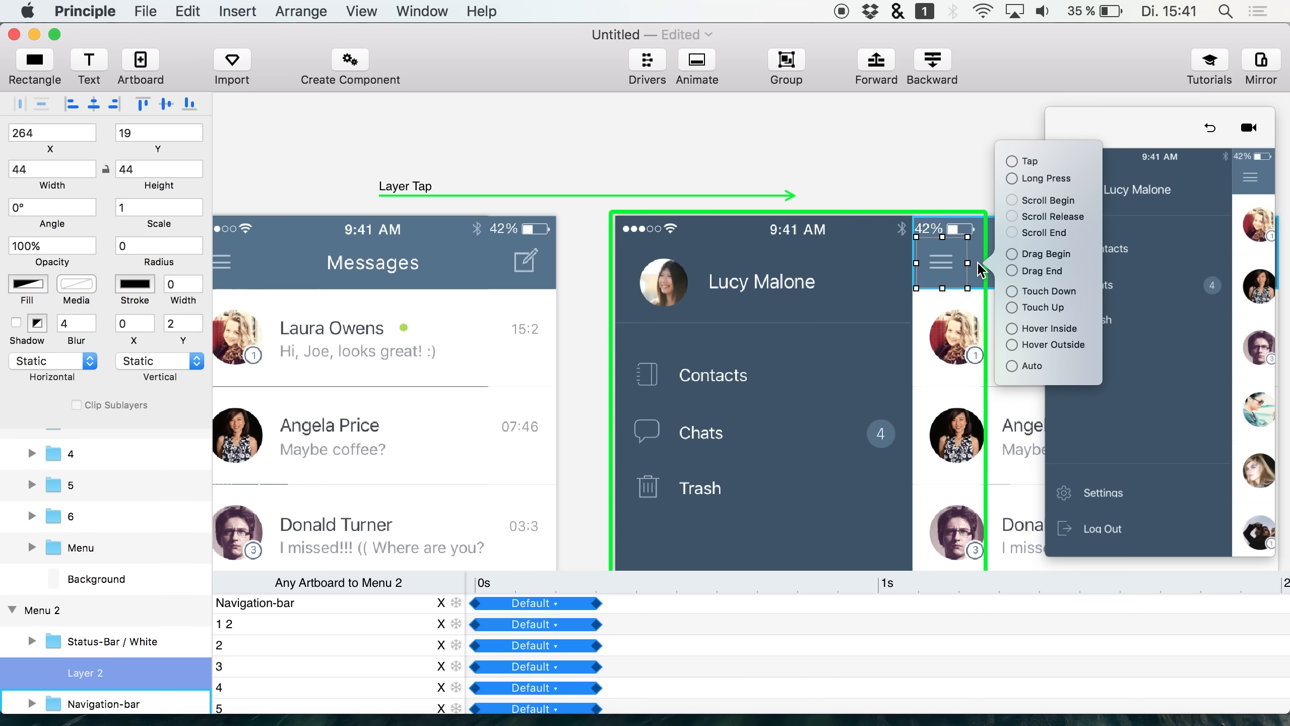
pyautogui.moveTo(1012, 161); pyautogui.dragTo(416, 349)
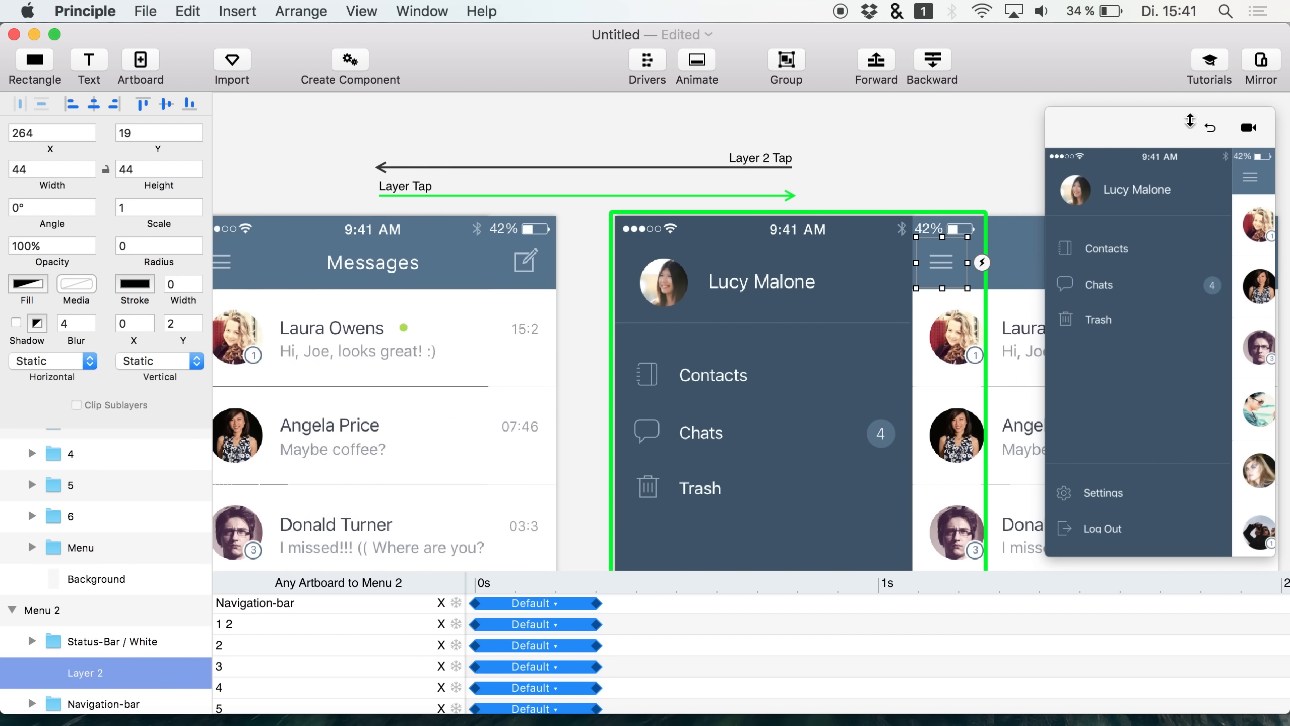
# - Test opening and closing the side menu repeatedly in the preview, starting from the Menu artboard
pyautogui.click(1213, 146)
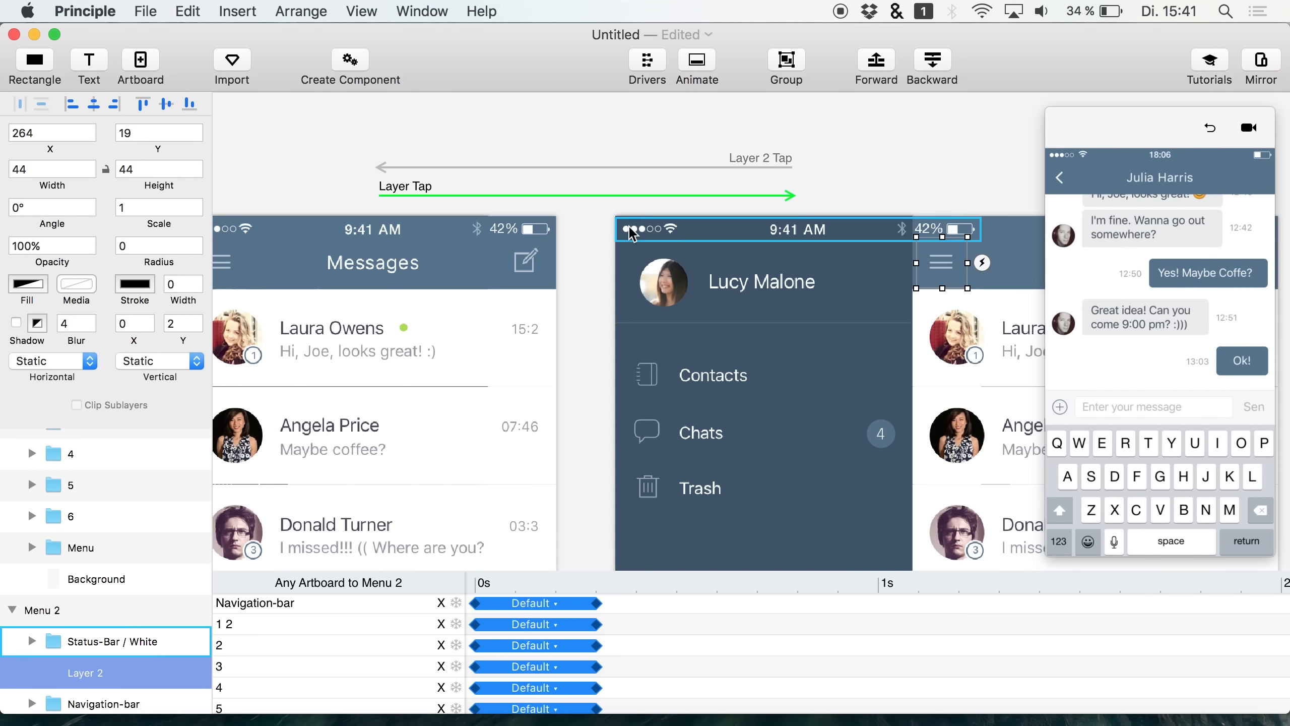
pyautogui.click(513, 239)
pyautogui.click(1063, 178)
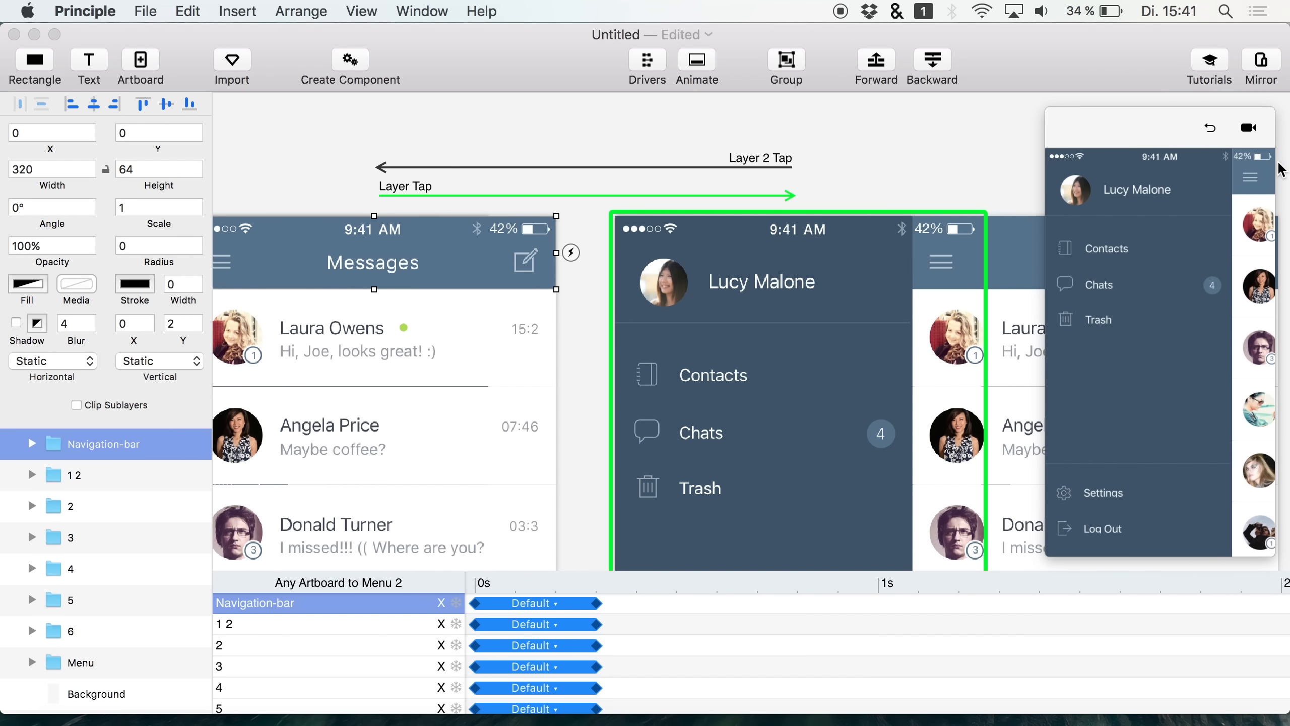
pyautogui.click(1242, 168)
pyautogui.click(1064, 178)
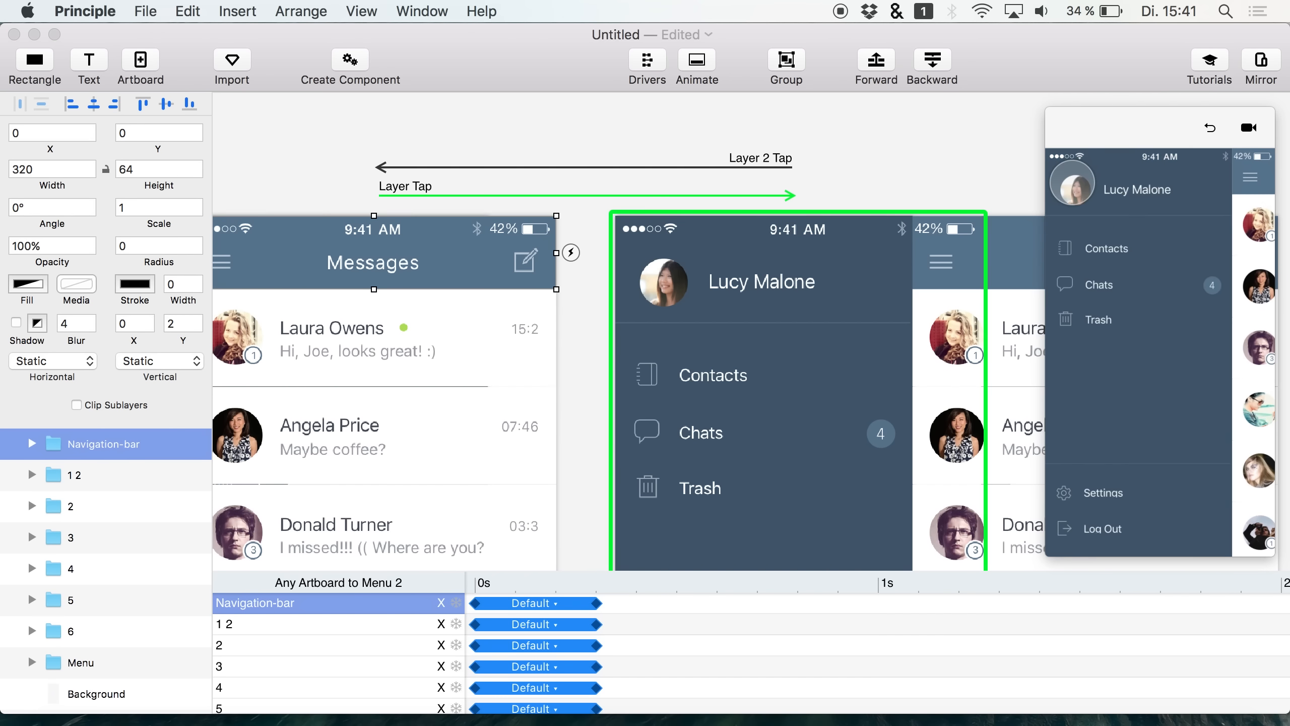
pyautogui.click(1245, 171)
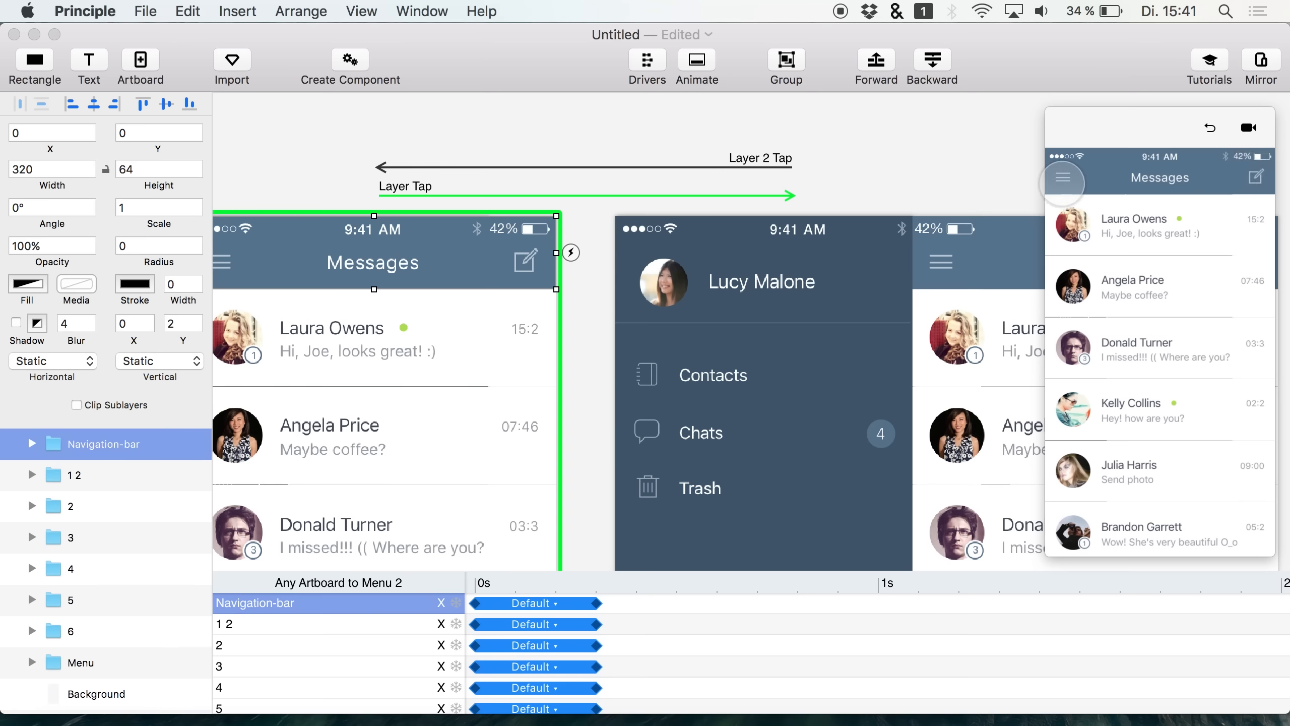
pyautogui.click(1064, 178)
pyautogui.click(1251, 174)
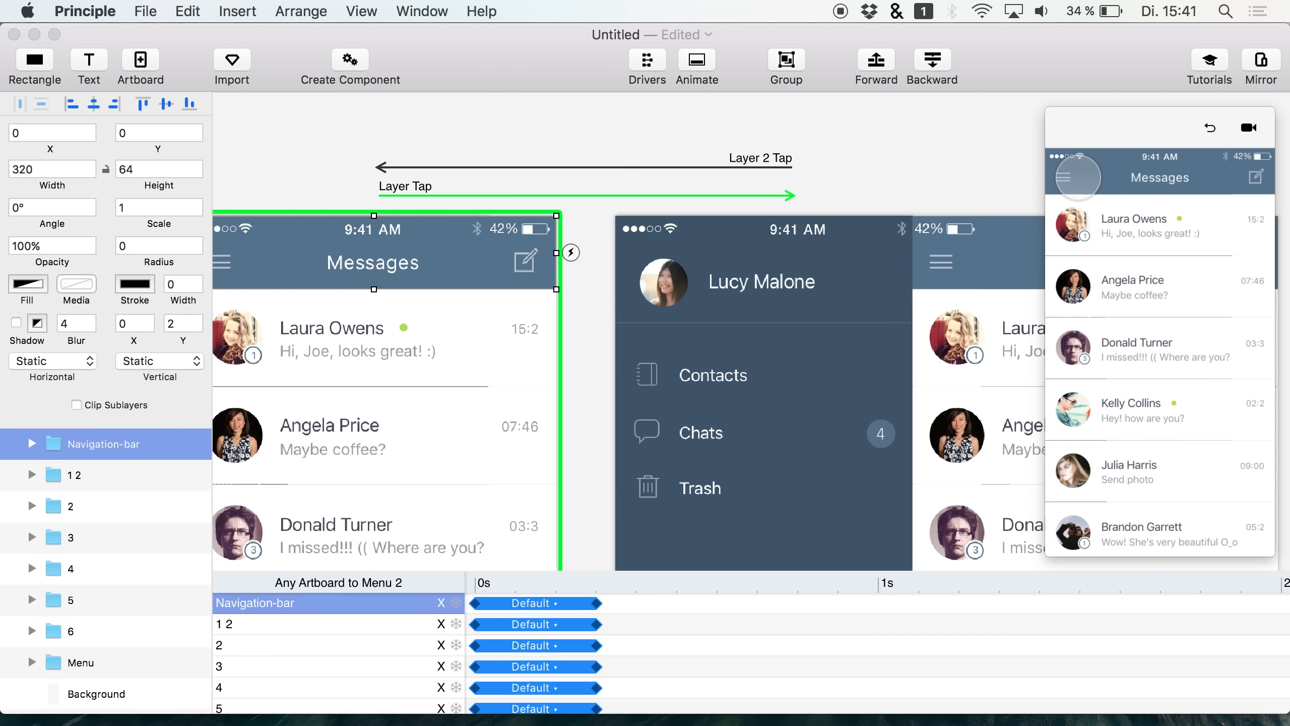
pyautogui.click(1066, 178)
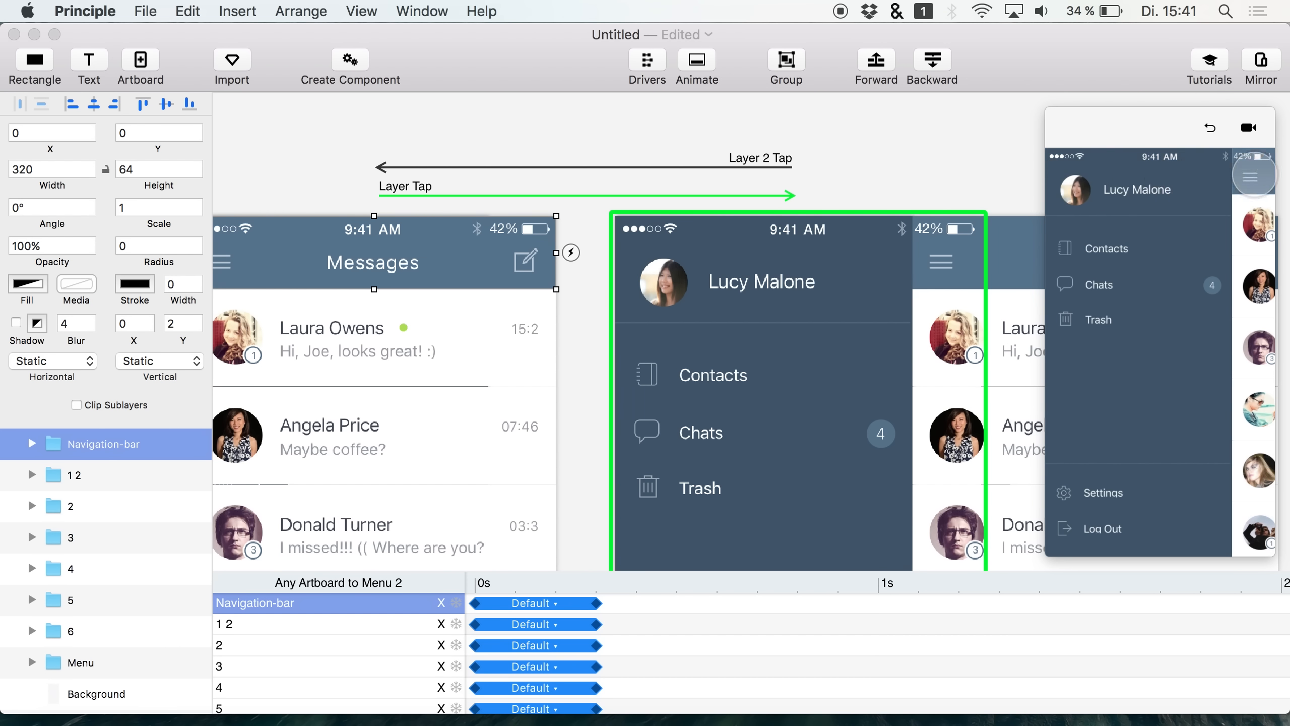
pyautogui.click(1254, 176)
pyautogui.click(1064, 178)
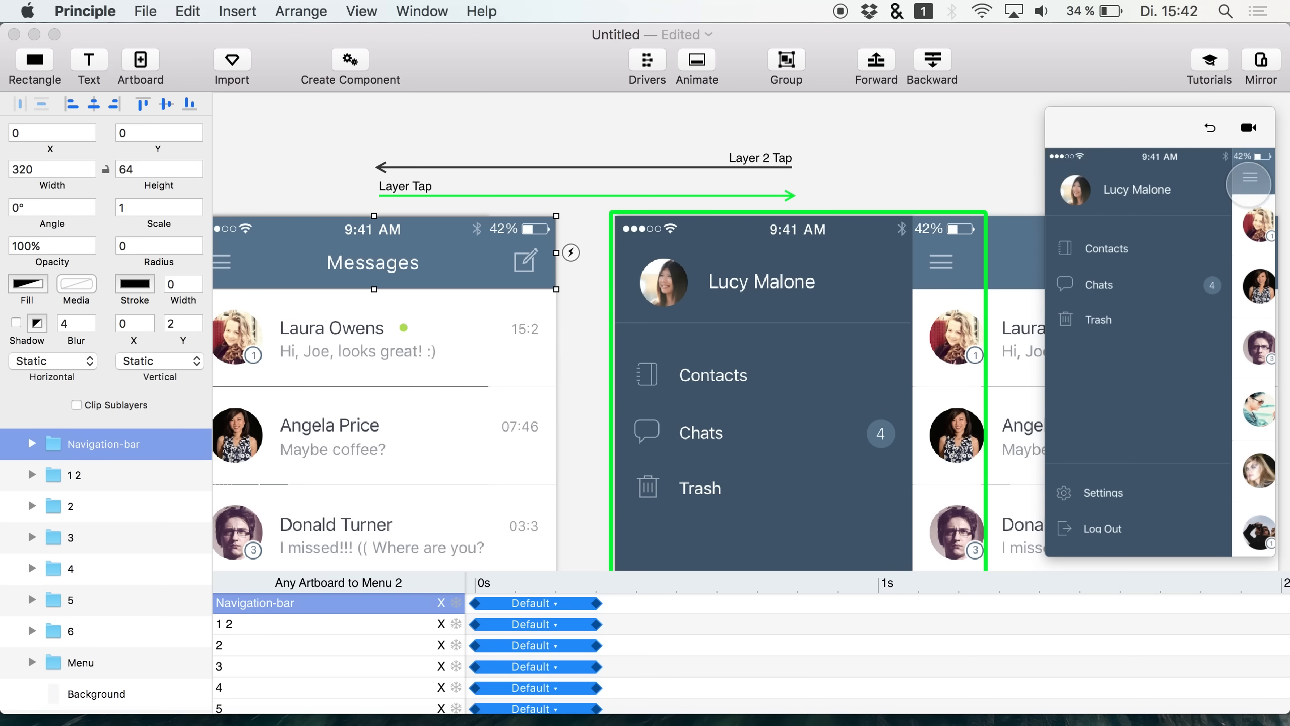
# - Try shifting Menu 2's status bar to X 264 beside the open menu, and return it to X 0, Y 0
pyautogui.moveTo(721, 238); pyautogui.dragTo(971, 251)
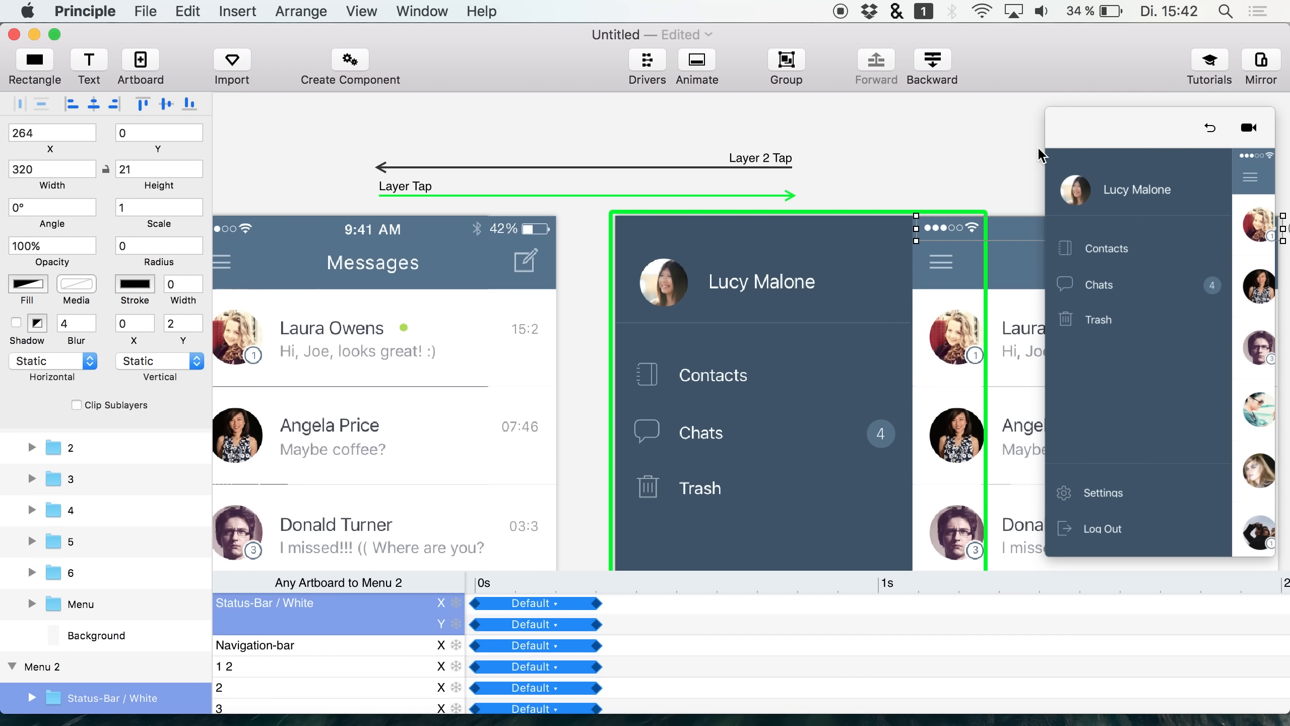
pyautogui.press('super+z')
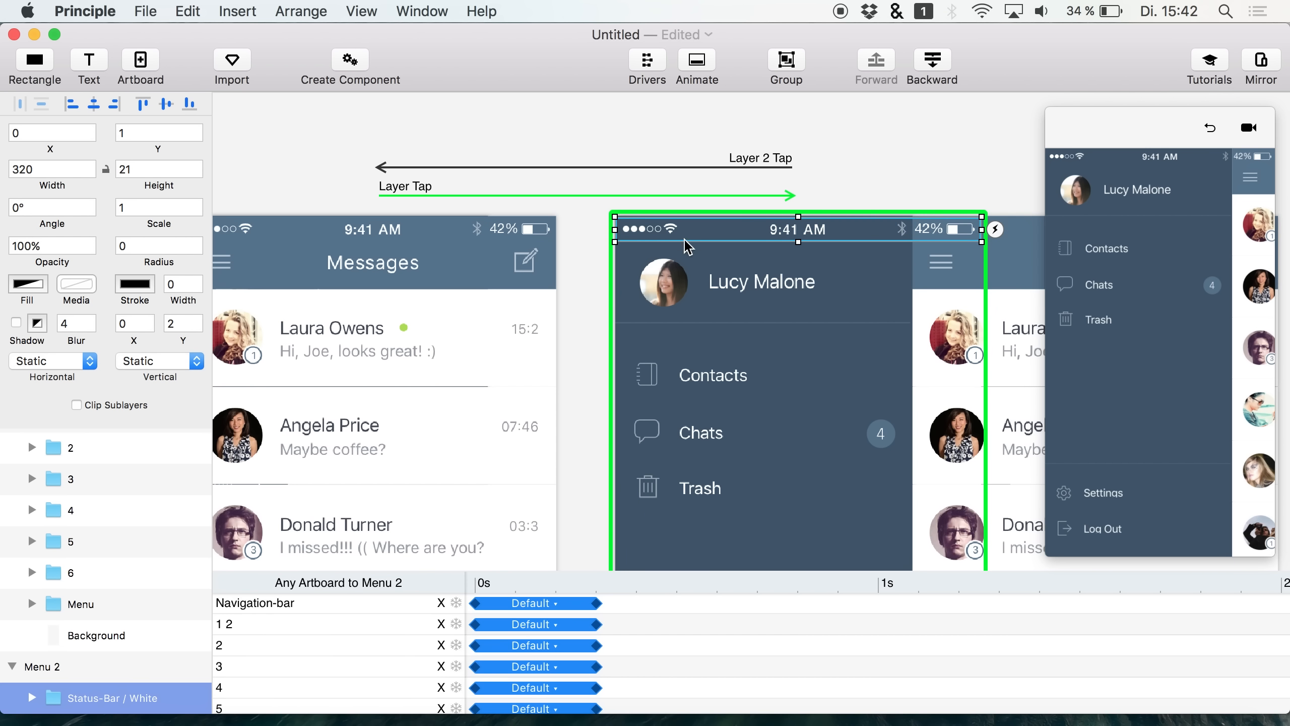
pyautogui.click(1211, 186)
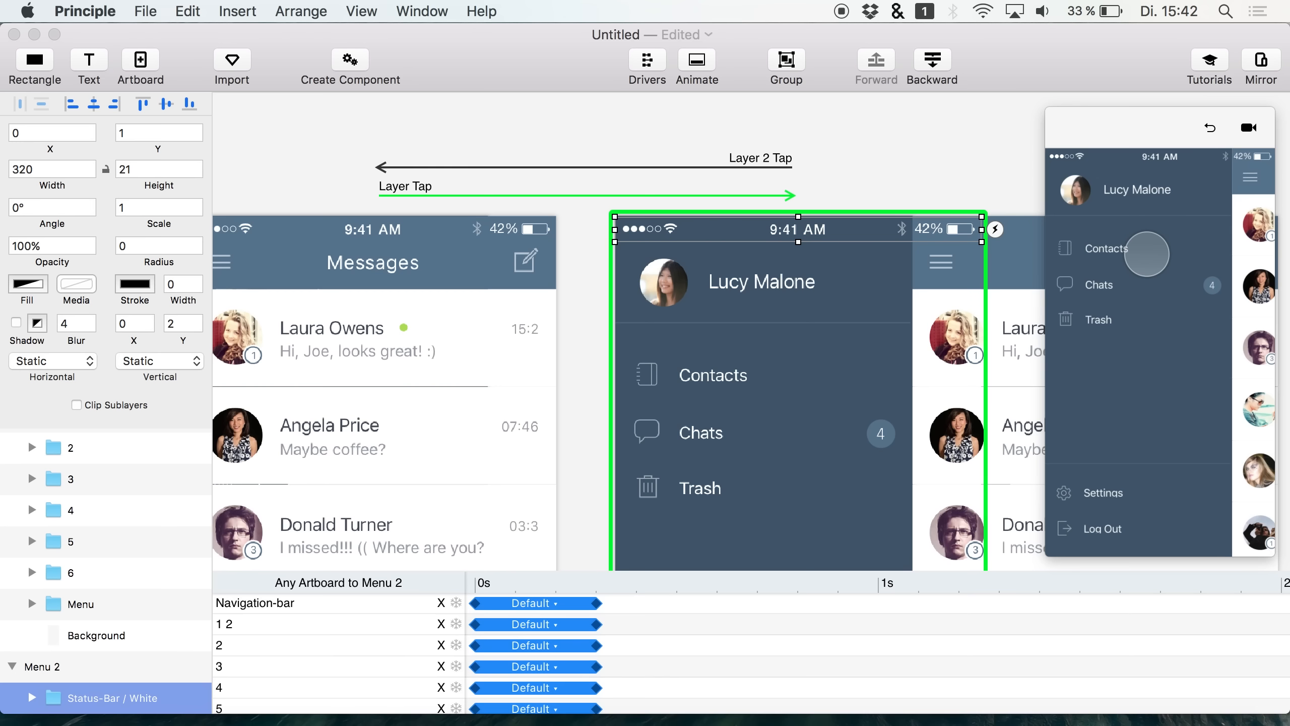
pyautogui.moveTo(779, 227); pyautogui.dragTo(1084, 226)
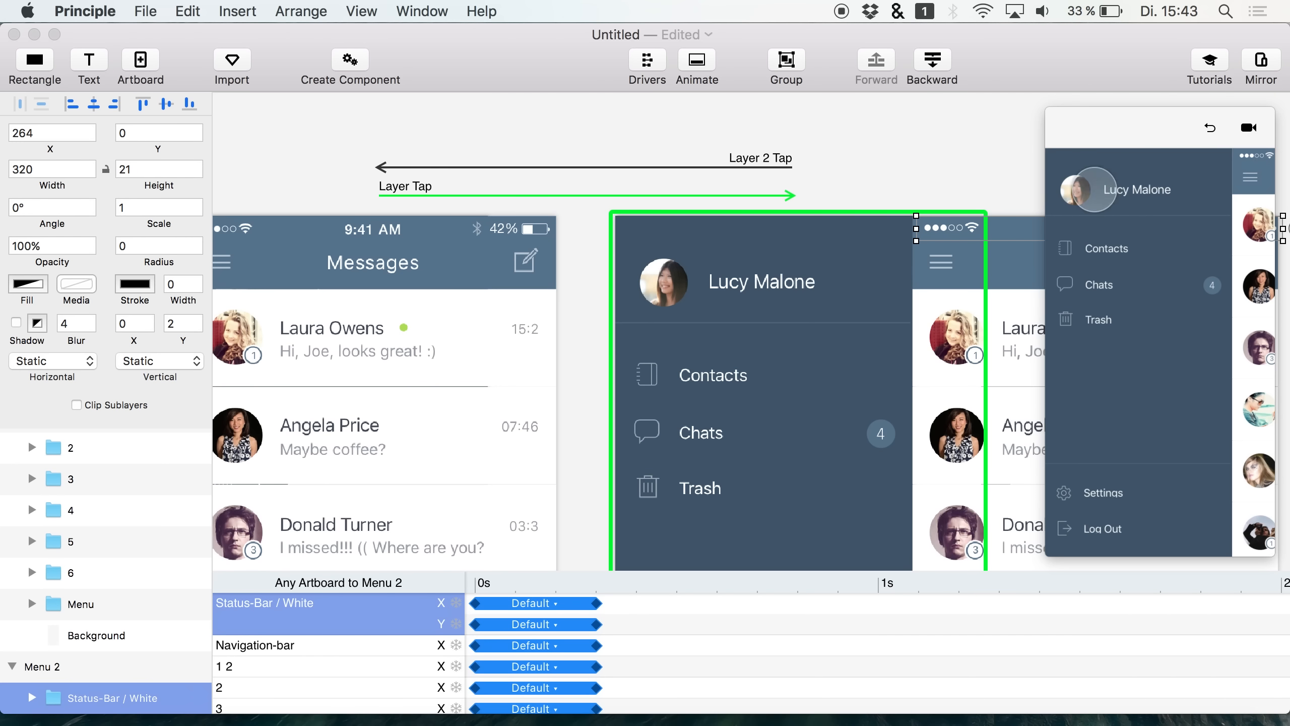
pyautogui.moveTo(952, 236); pyautogui.dragTo(650, 237)
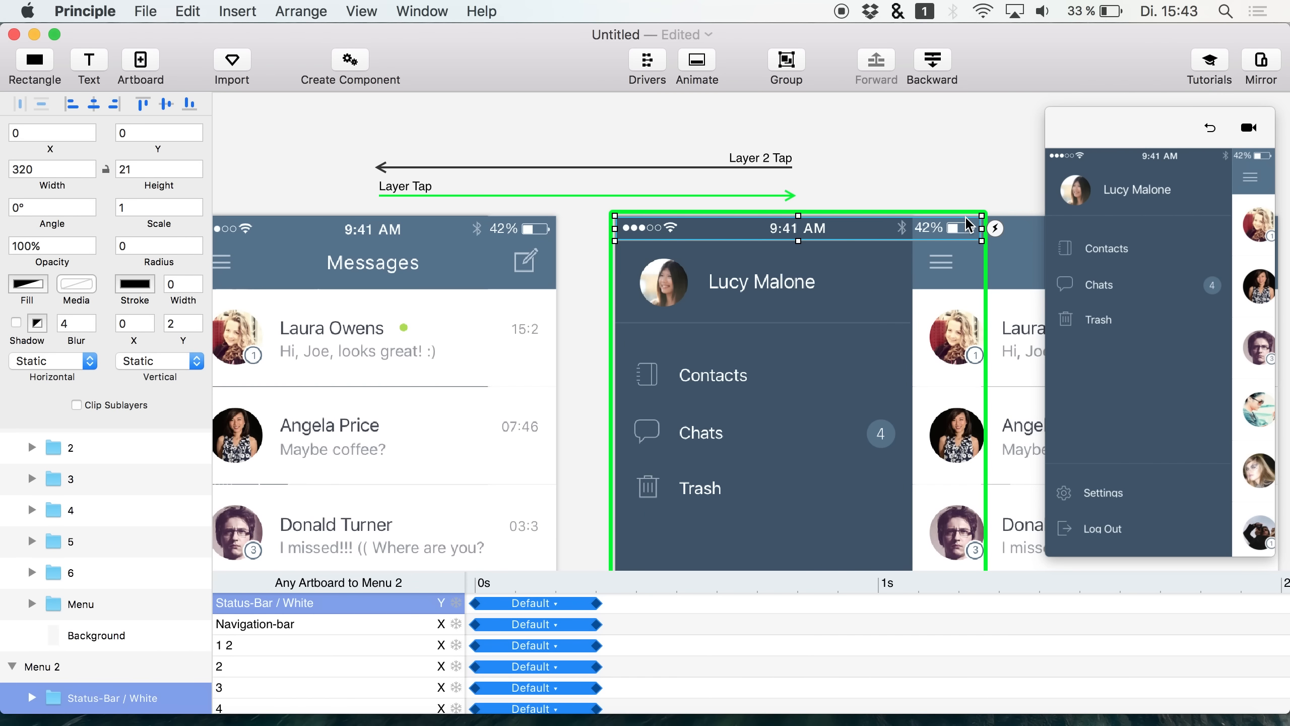
# - Reset the preview and check the status bar's behaviour while opening and closing the side menu
pyautogui.click(1212, 130)
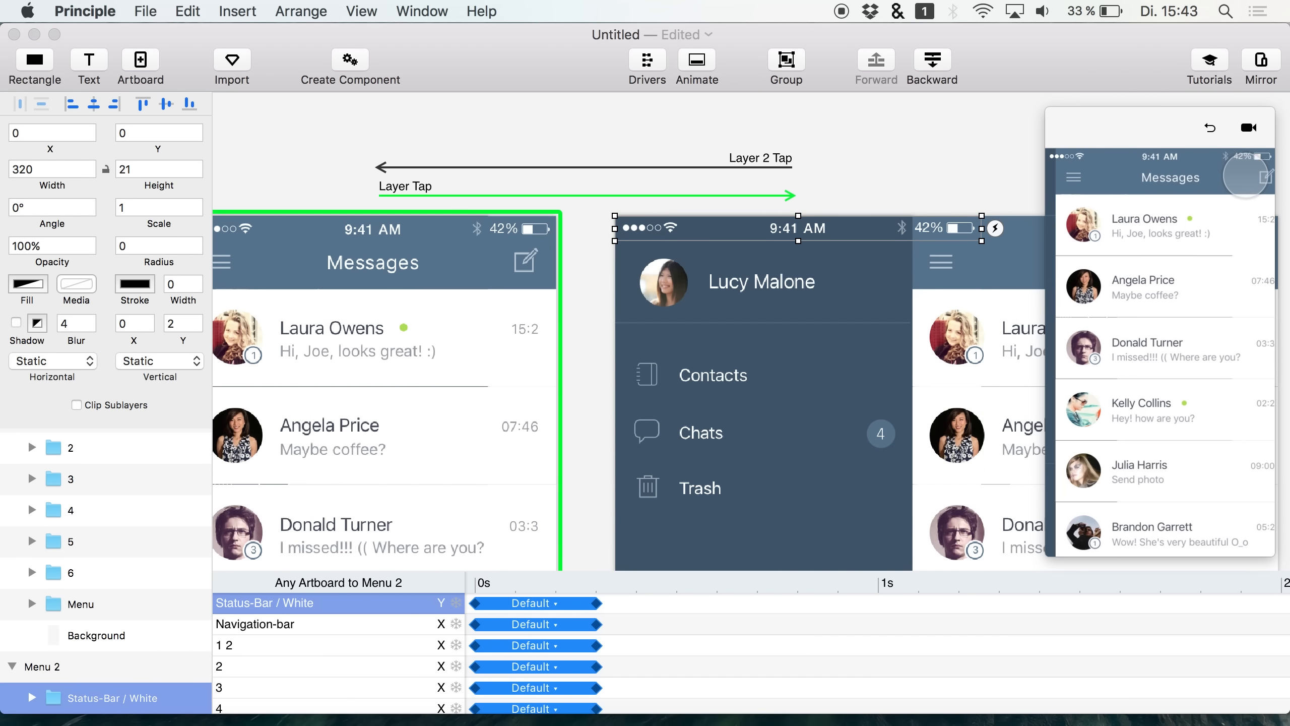
pyautogui.click(1066, 182)
pyautogui.click(1245, 179)
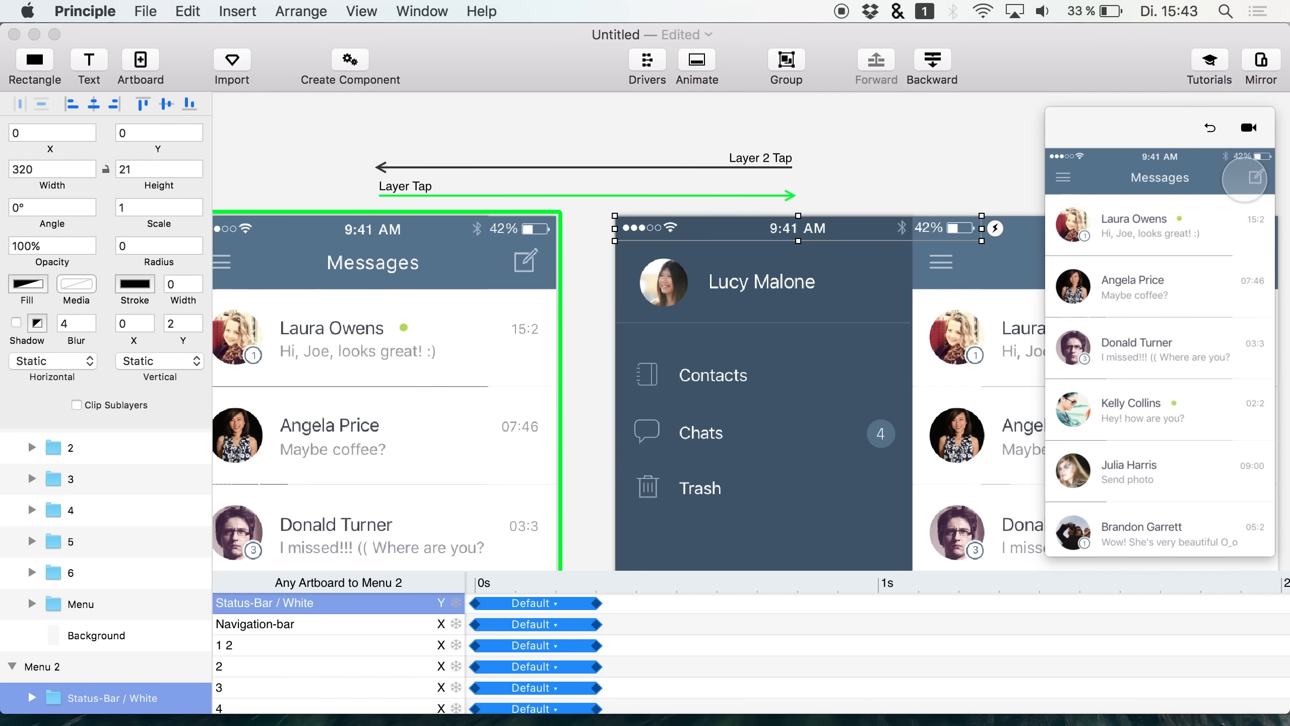
# - Examine the Status-Bar / White layer's Y animation in the Any Artboard to Menu 2 timeline and select that layer
pyautogui.scroll(-3, 845, 330)
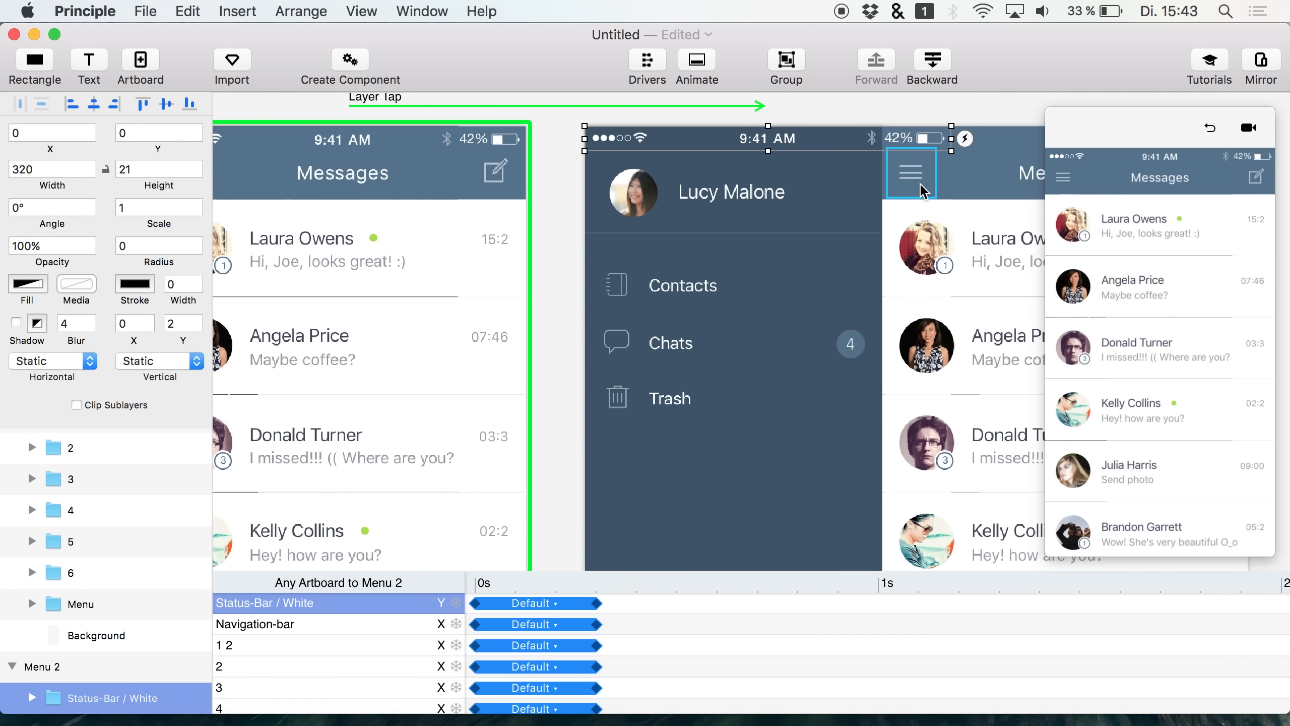
pyautogui.scroll(-5, 501, 674)
pyautogui.scroll(5, 501, 674)
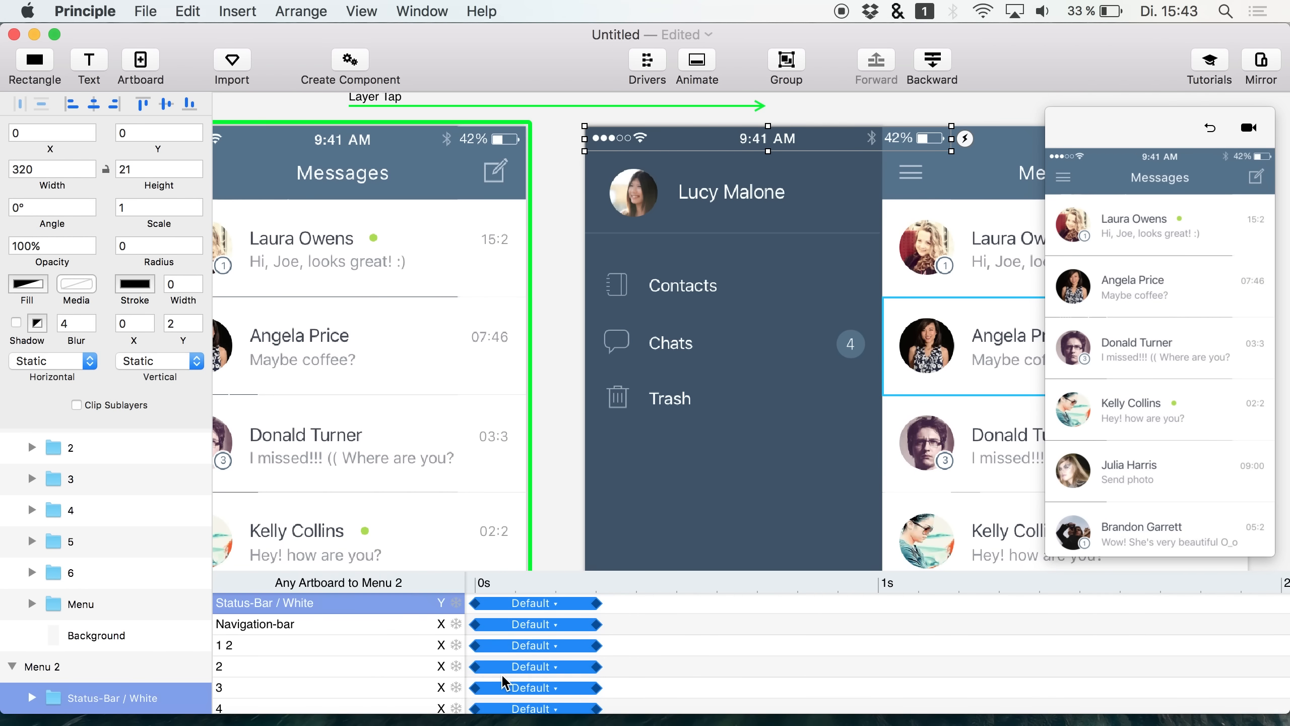
pyautogui.click(615, 108)
pyautogui.click(614, 107)
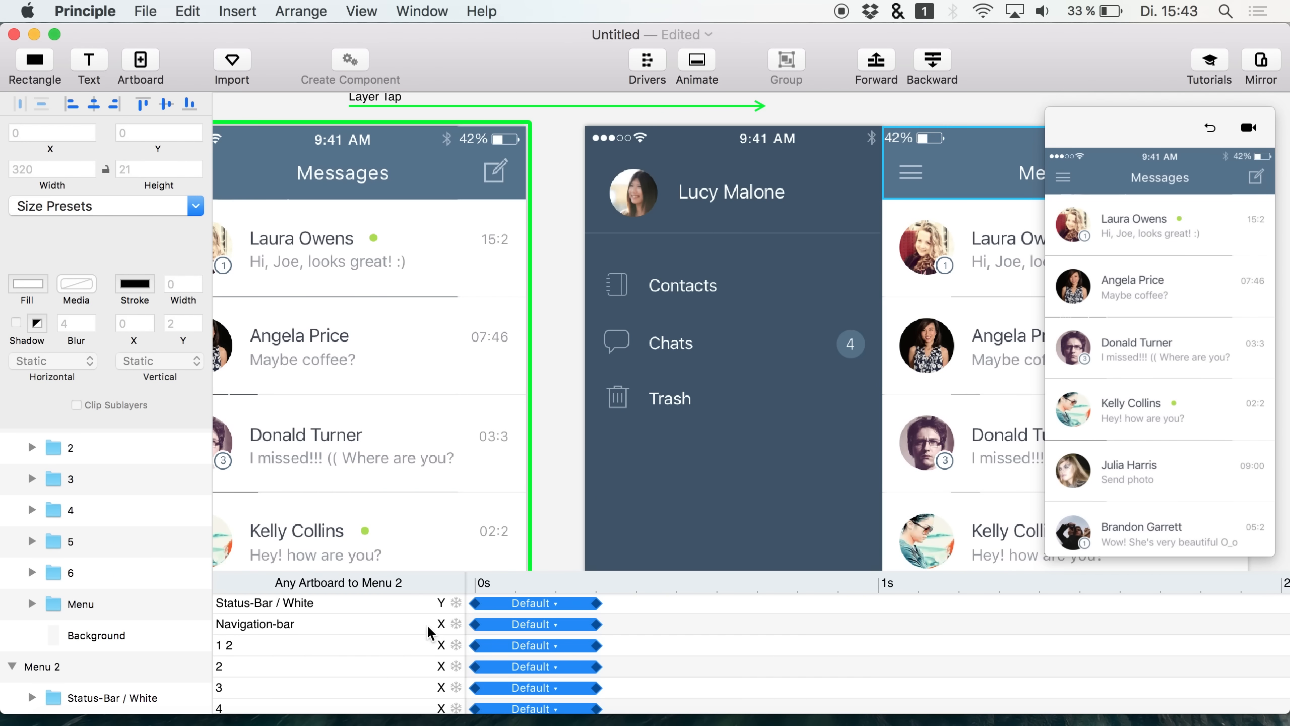
pyautogui.click(455, 603)
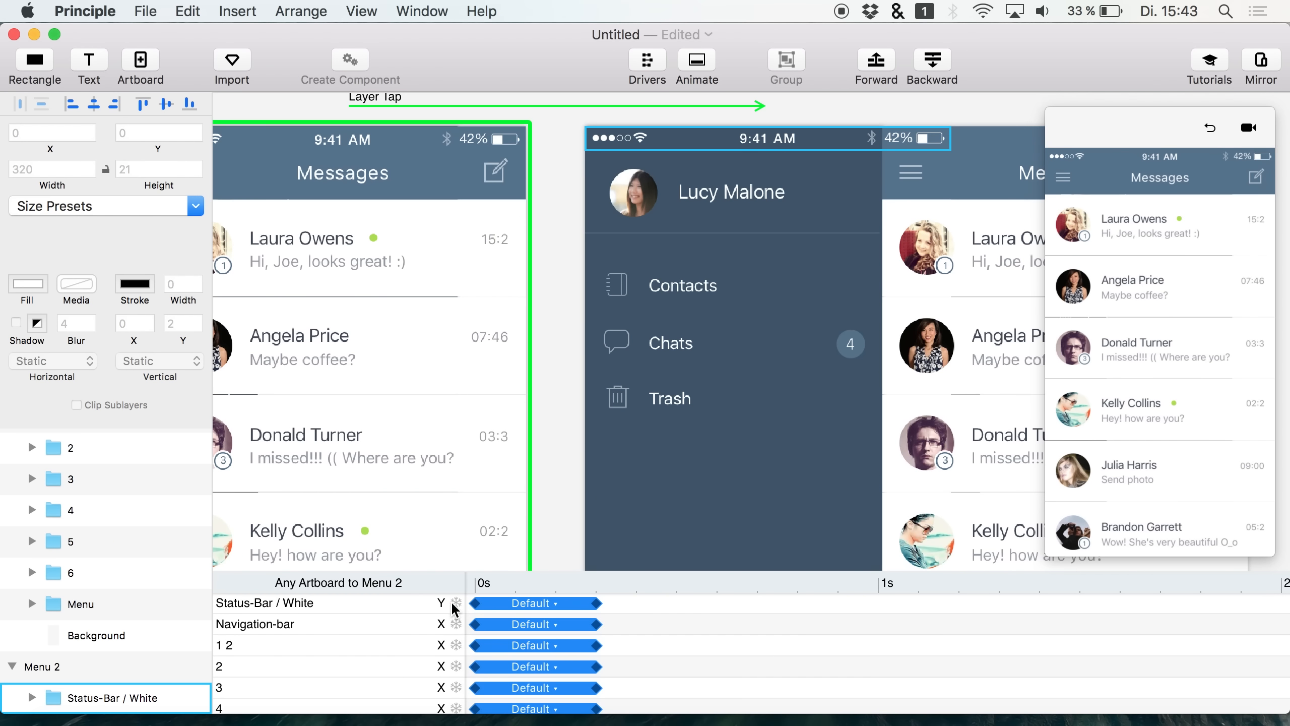
pyautogui.click(442, 605)
pyautogui.click(443, 604)
pyautogui.click(280, 610)
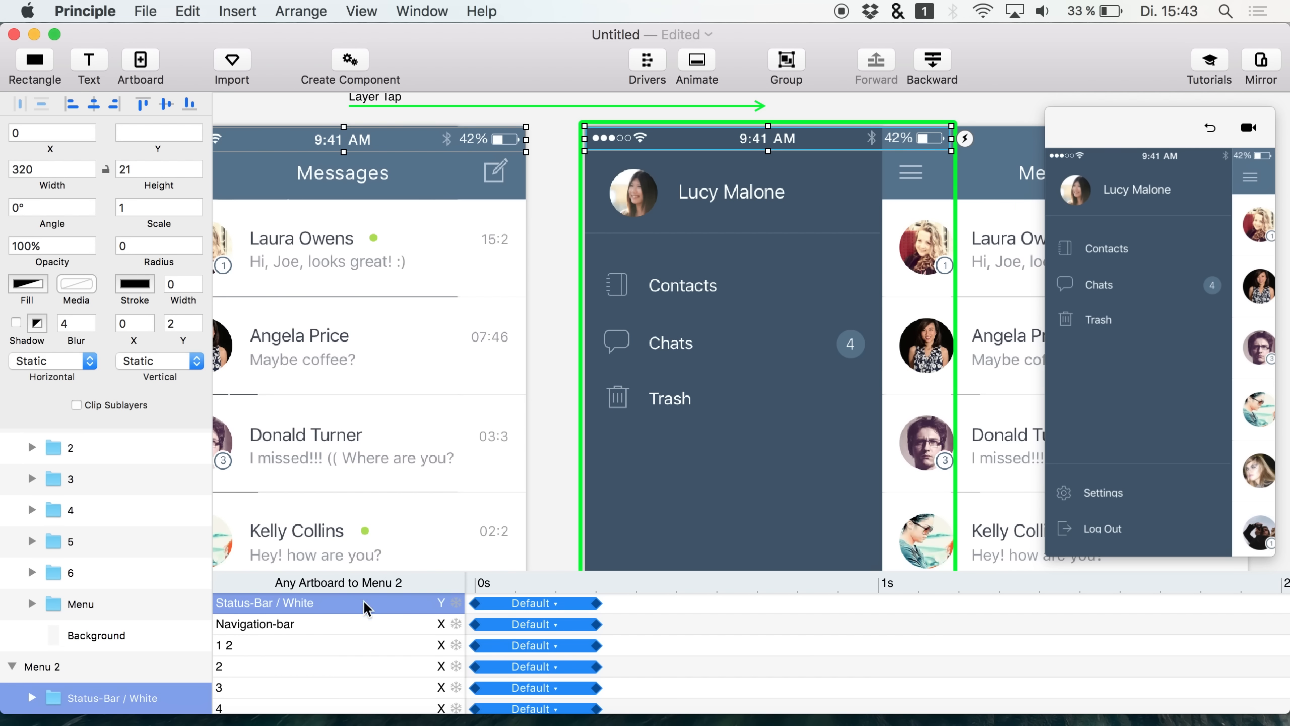
# - Try Linear easing on the Status-Bar / White Y animation and restore its Default easing
pyautogui.click(555, 604)
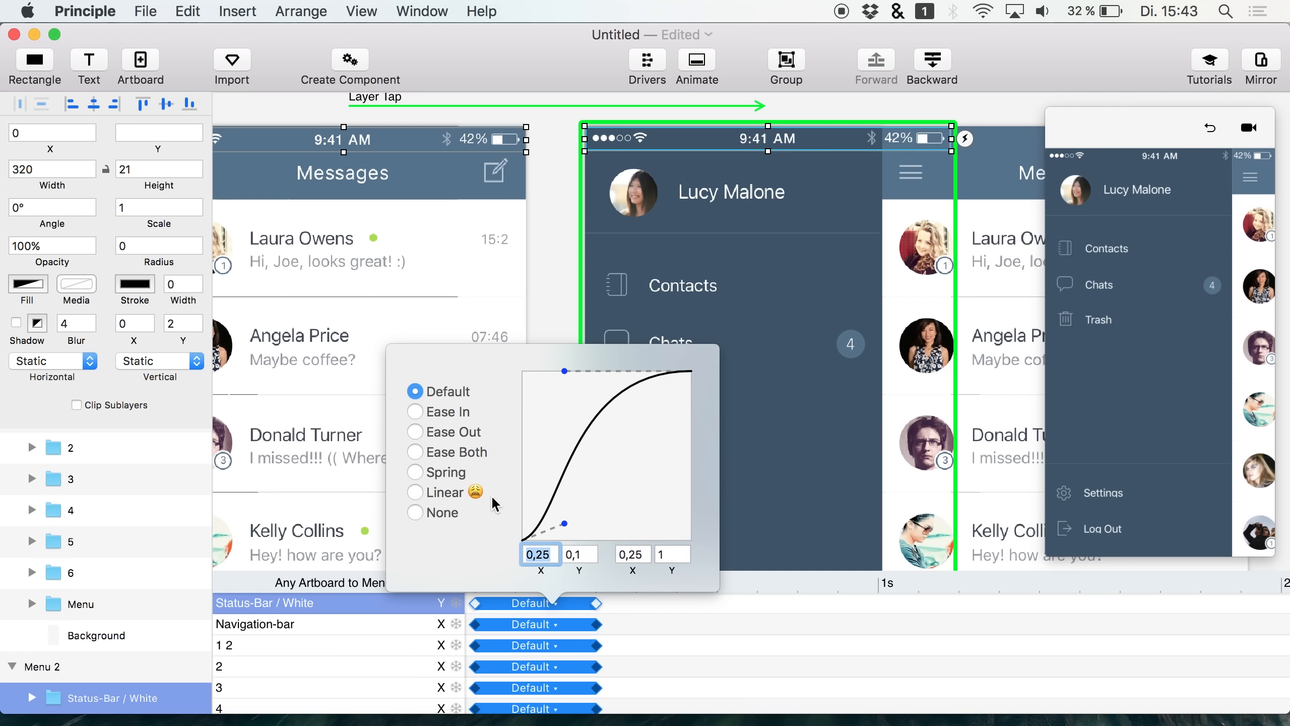
pyautogui.click(441, 494)
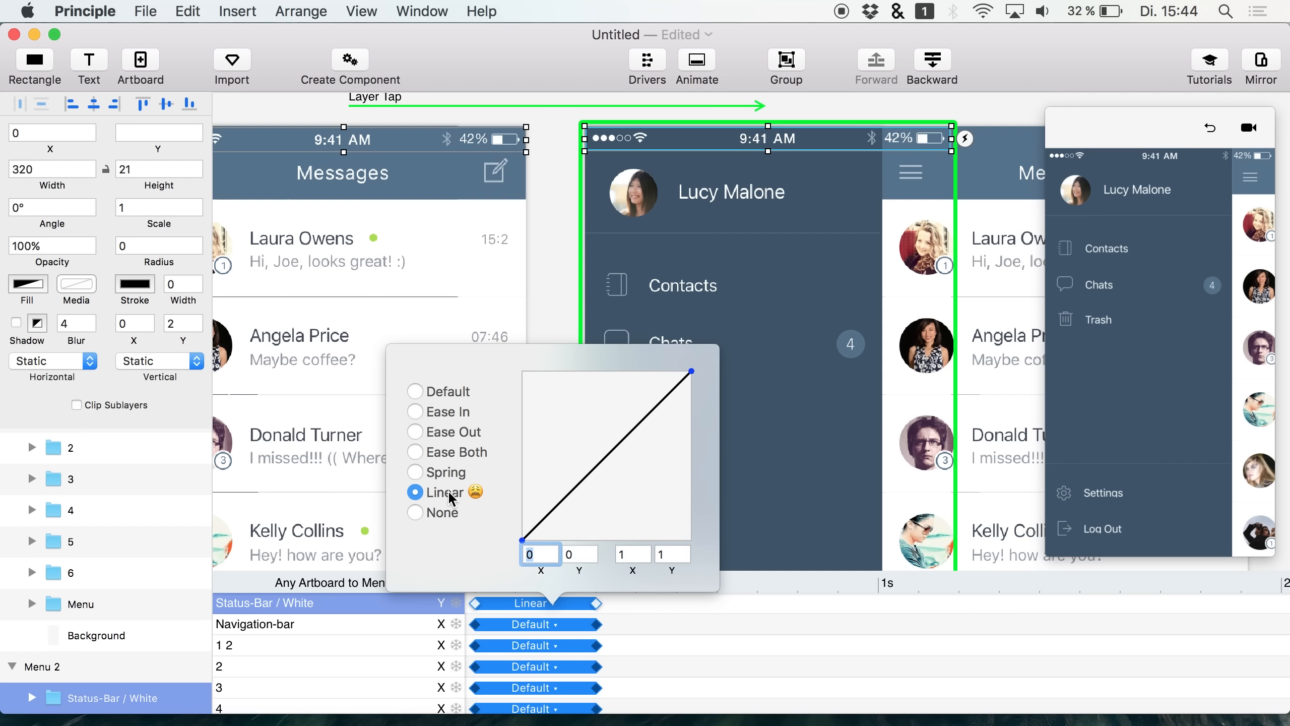
pyautogui.click(438, 398)
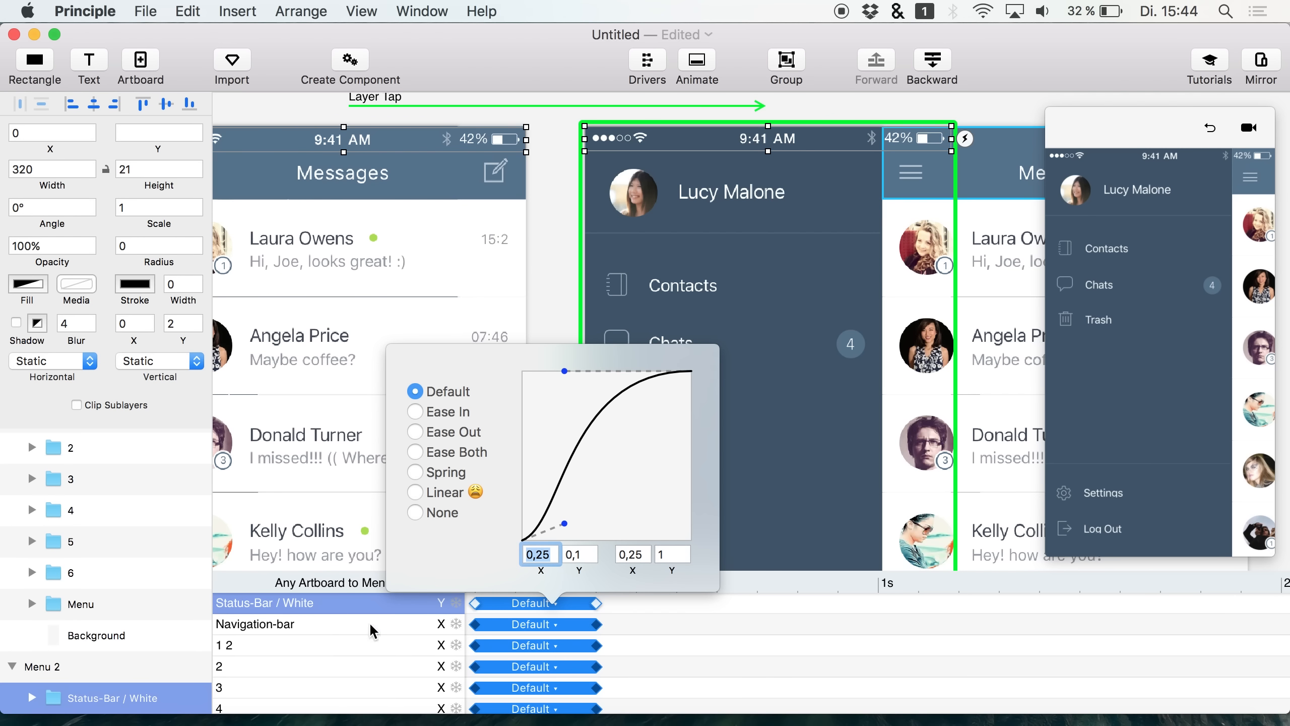
# - Enlarge the animation timeline area and review its lower rows, including the identical and unmatched layers
pyautogui.scroll(-3, 370, 626)
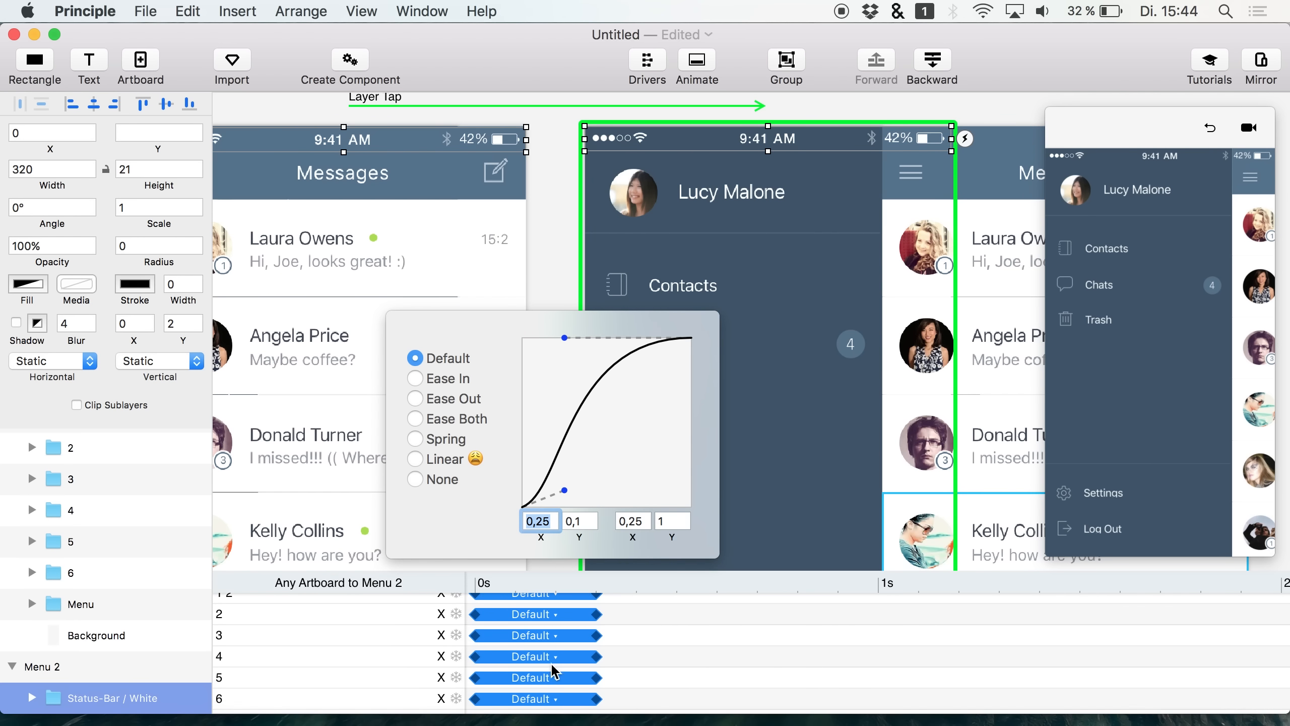
pyautogui.moveTo(547, 581); pyautogui.dragTo(550, 496)
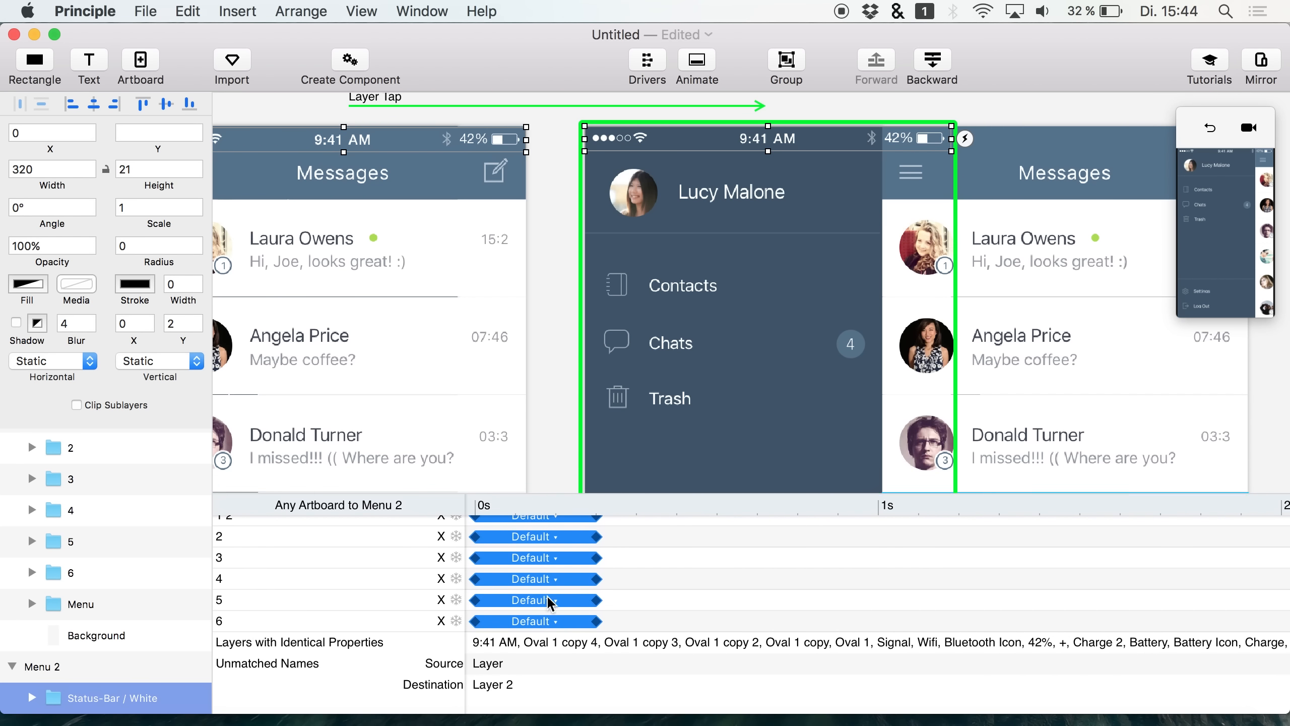
pyautogui.scroll(3, 548, 564)
# - Try Linear easing on the X animations of Navigation-bar and 1 2 together, and set both back to Default
pyautogui.moveTo(641, 684); pyautogui.dragTo(492, 506)
pyautogui.click(554, 531)
pyautogui.click(550, 548)
pyautogui.click(545, 563)
pyautogui.click(545, 546)
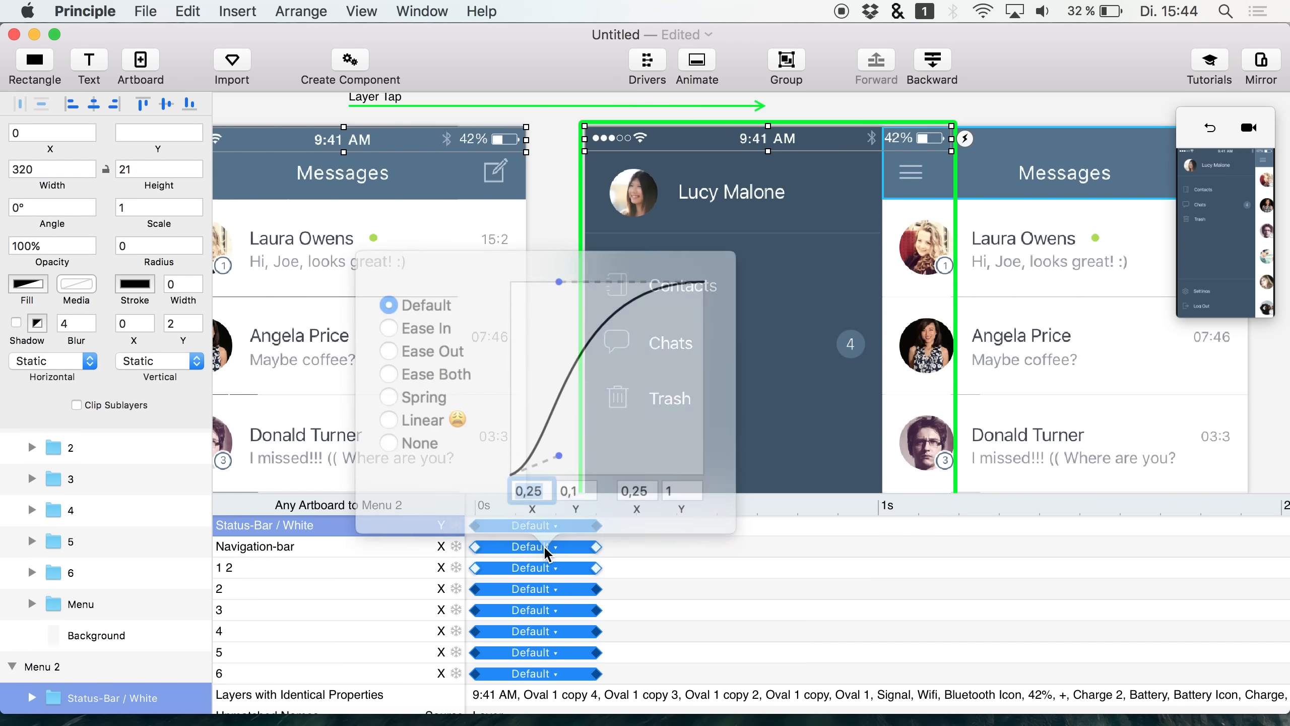
pyautogui.click(440, 436)
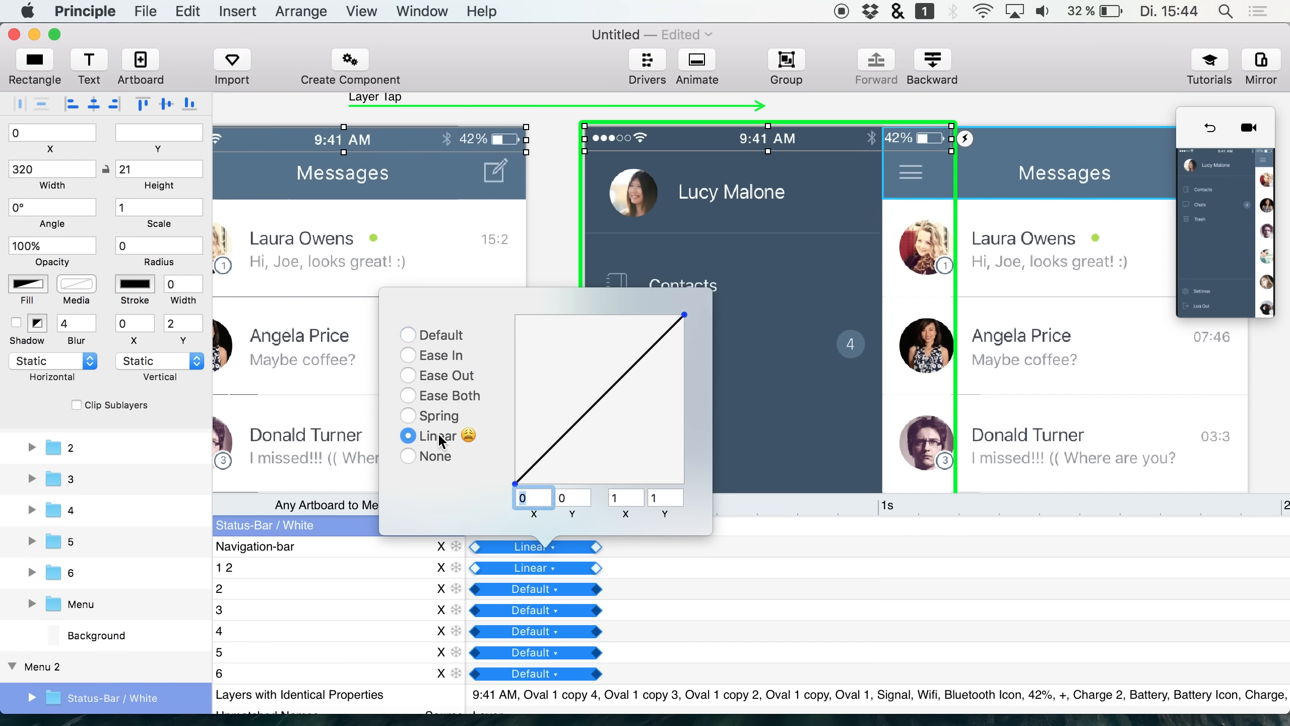
pyautogui.click(436, 336)
pyautogui.click(713, 597)
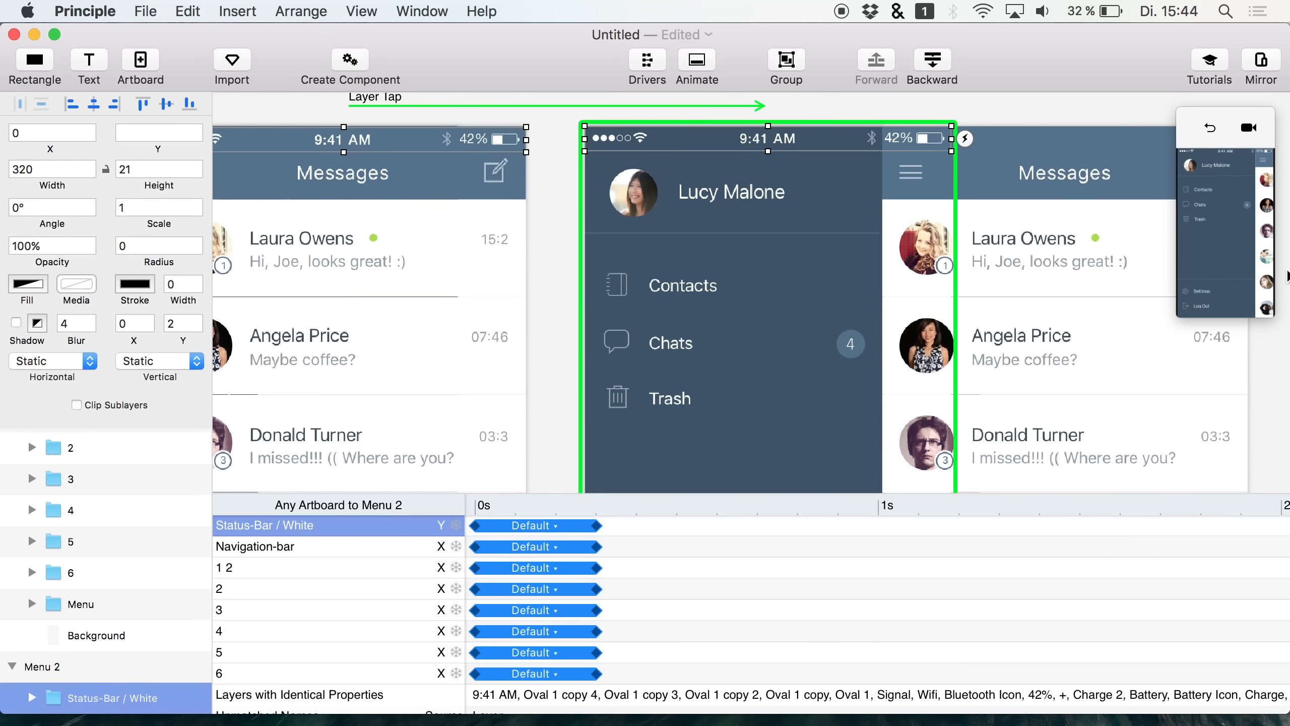
# - Enlarge the preview window, select all keyframes in the Any Artboard to Menu 2 timeline, and play the menu transition
pyautogui.moveTo(1182, 313); pyautogui.dragTo(1088, 479)
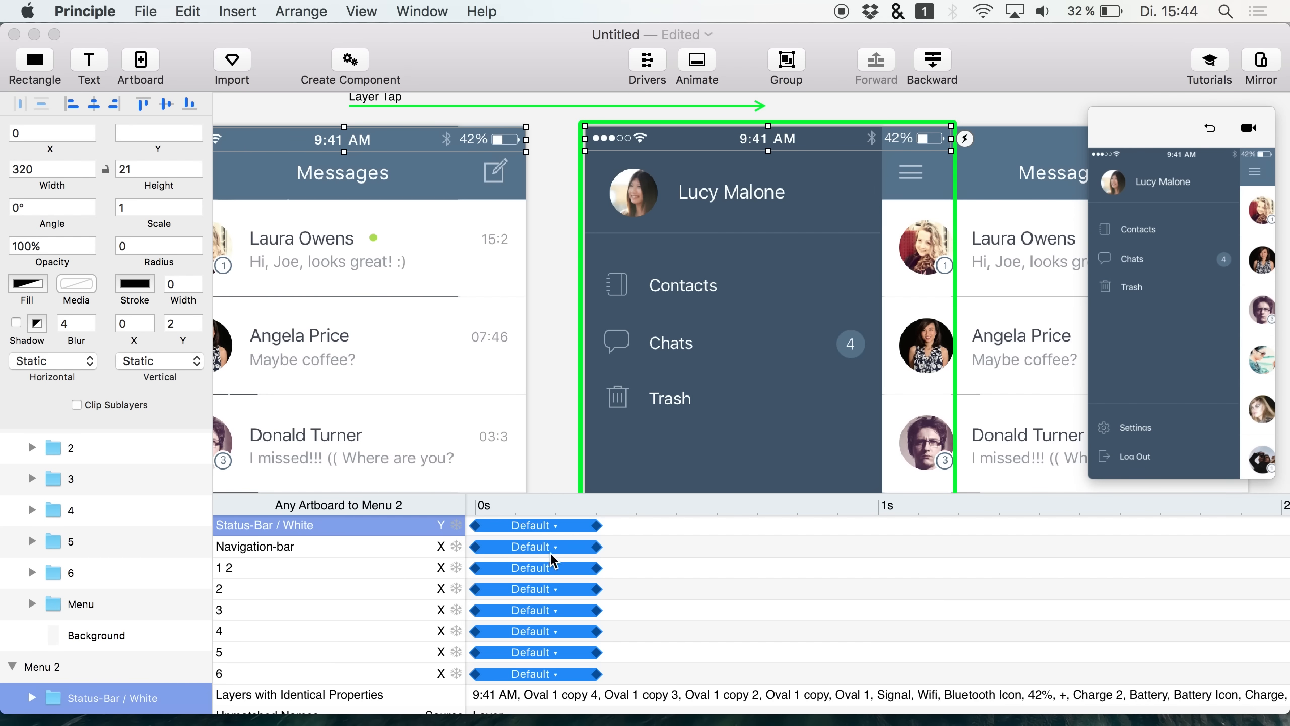
pyautogui.click(629, 534)
pyautogui.moveTo(601, 684); pyautogui.dragTo(343, 530)
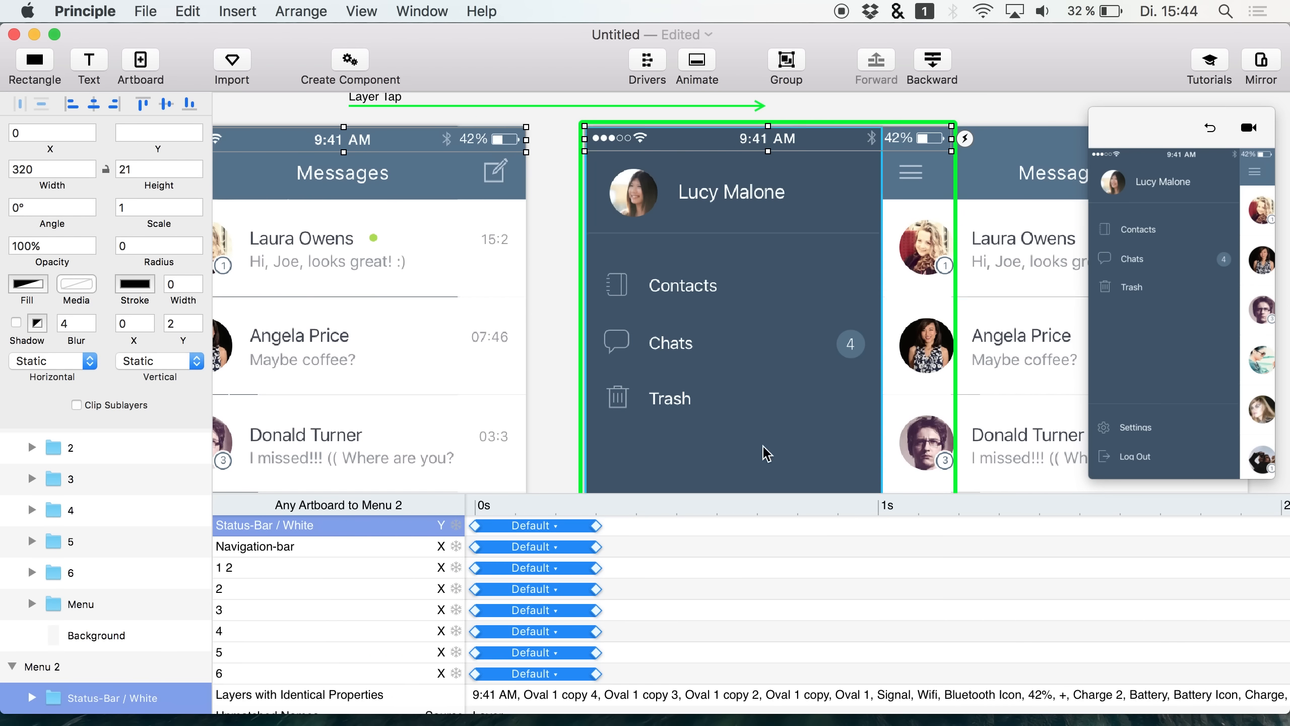
pyautogui.click(1196, 436)
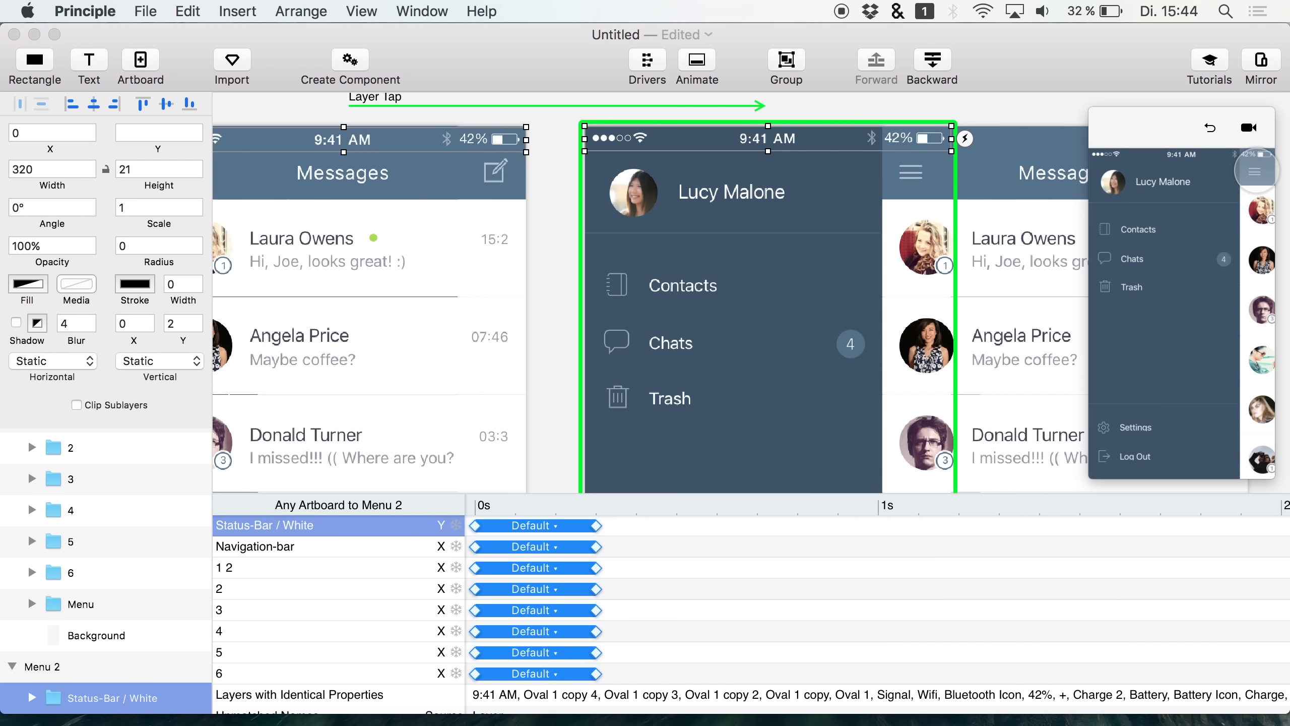
pyautogui.click(1256, 173)
pyautogui.click(1106, 173)
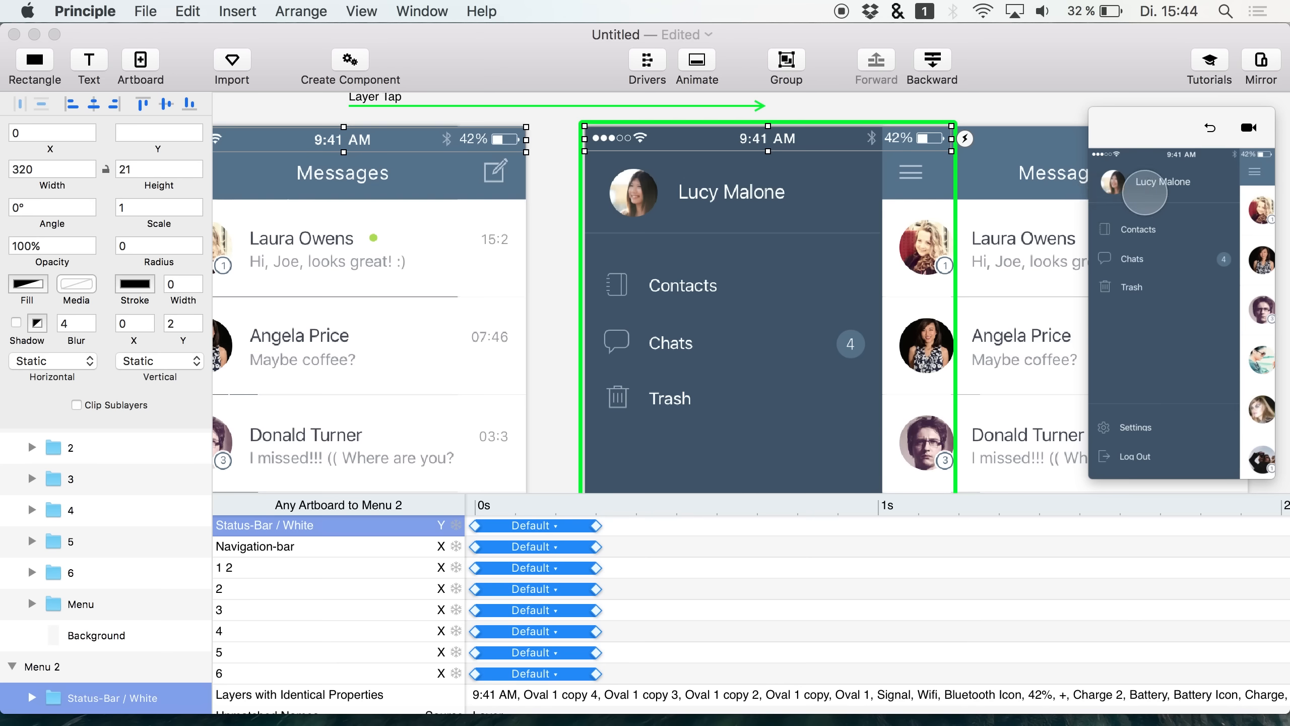
# - Try Ease In easing on all selected animations and repeatedly open and close the menu in the preview
pyautogui.click(534, 526)
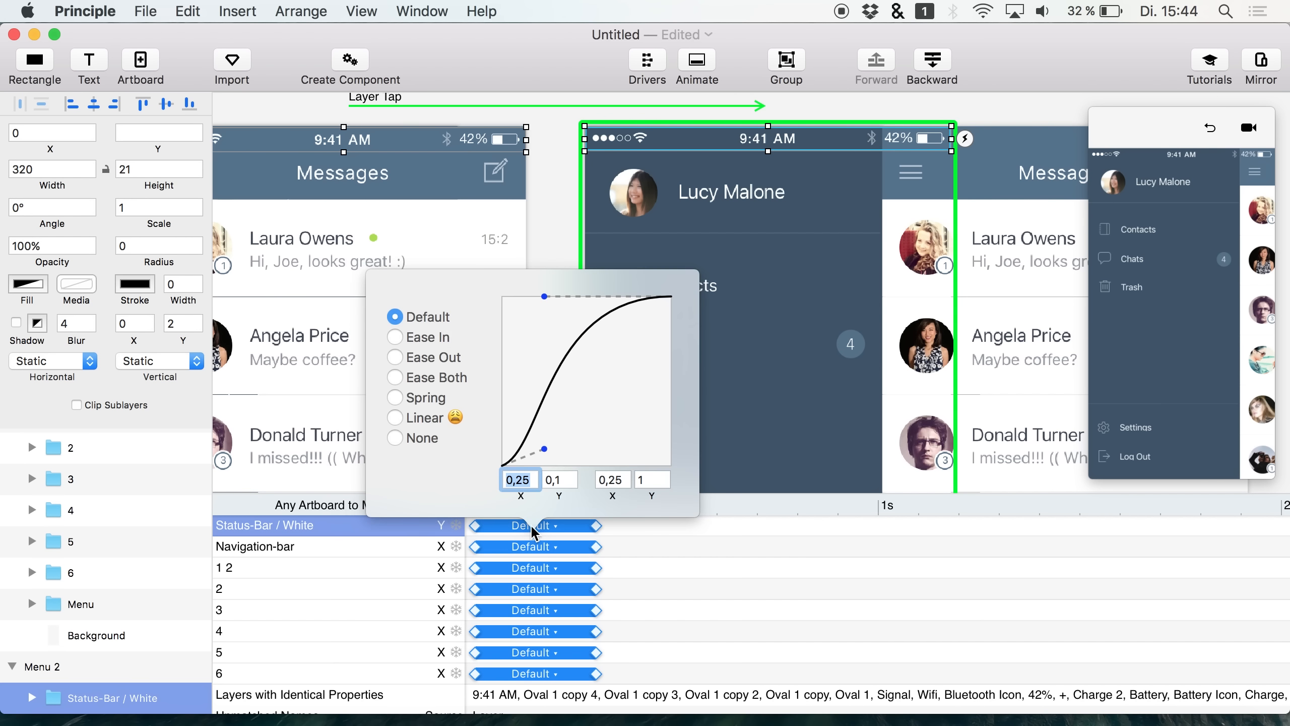
pyautogui.click(435, 337)
pyautogui.click(1212, 298)
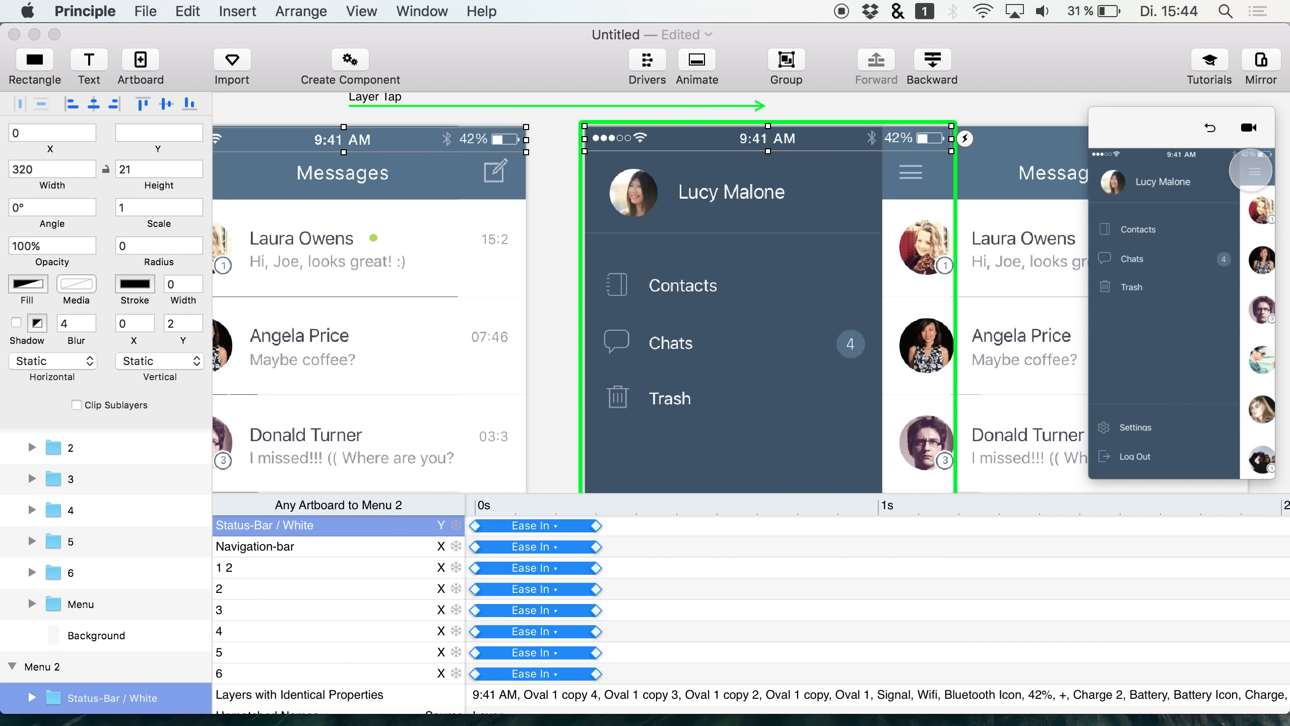
pyautogui.click(1250, 171)
pyautogui.click(1107, 174)
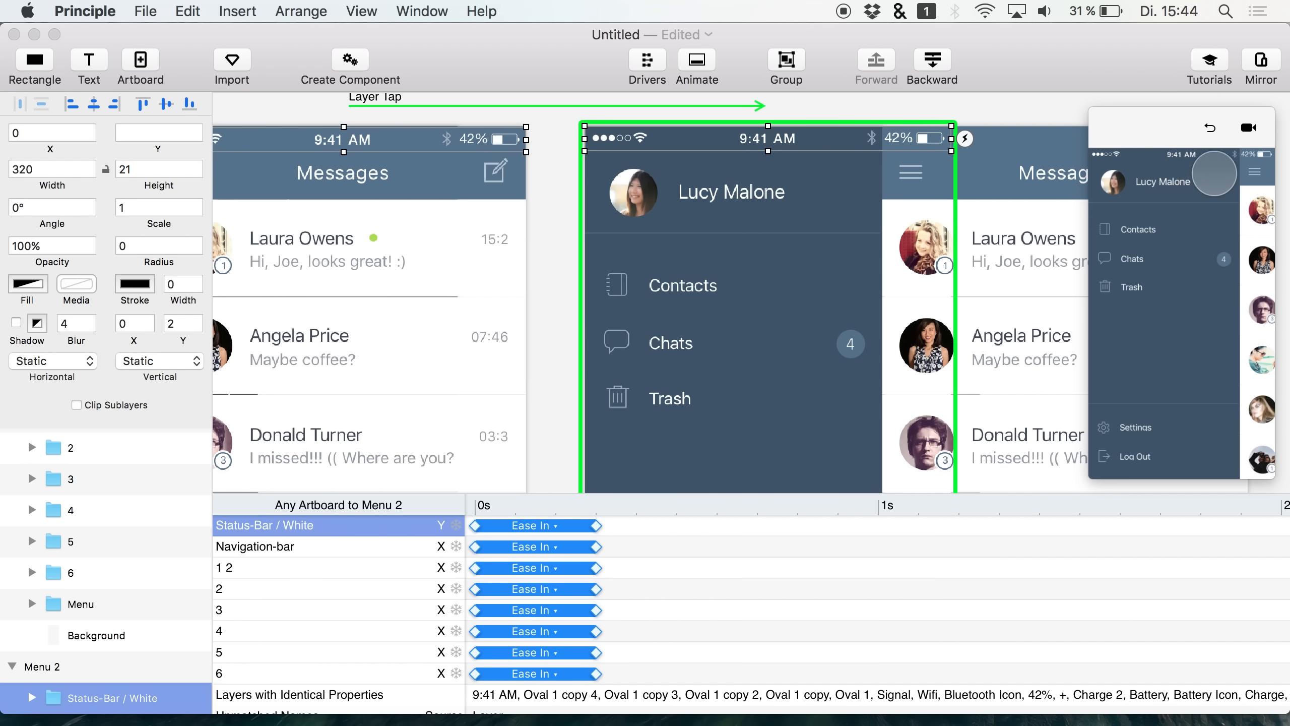
pyautogui.click(1255, 171)
pyautogui.click(1105, 175)
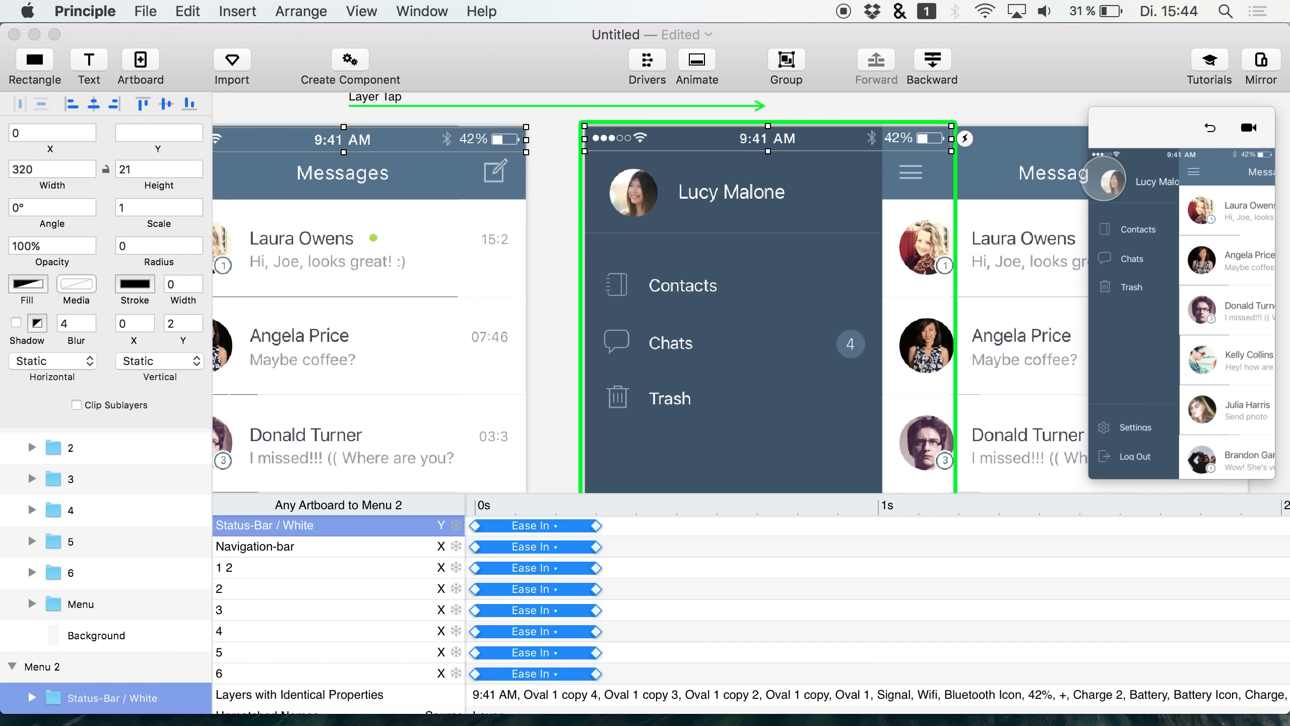
pyautogui.click(1253, 171)
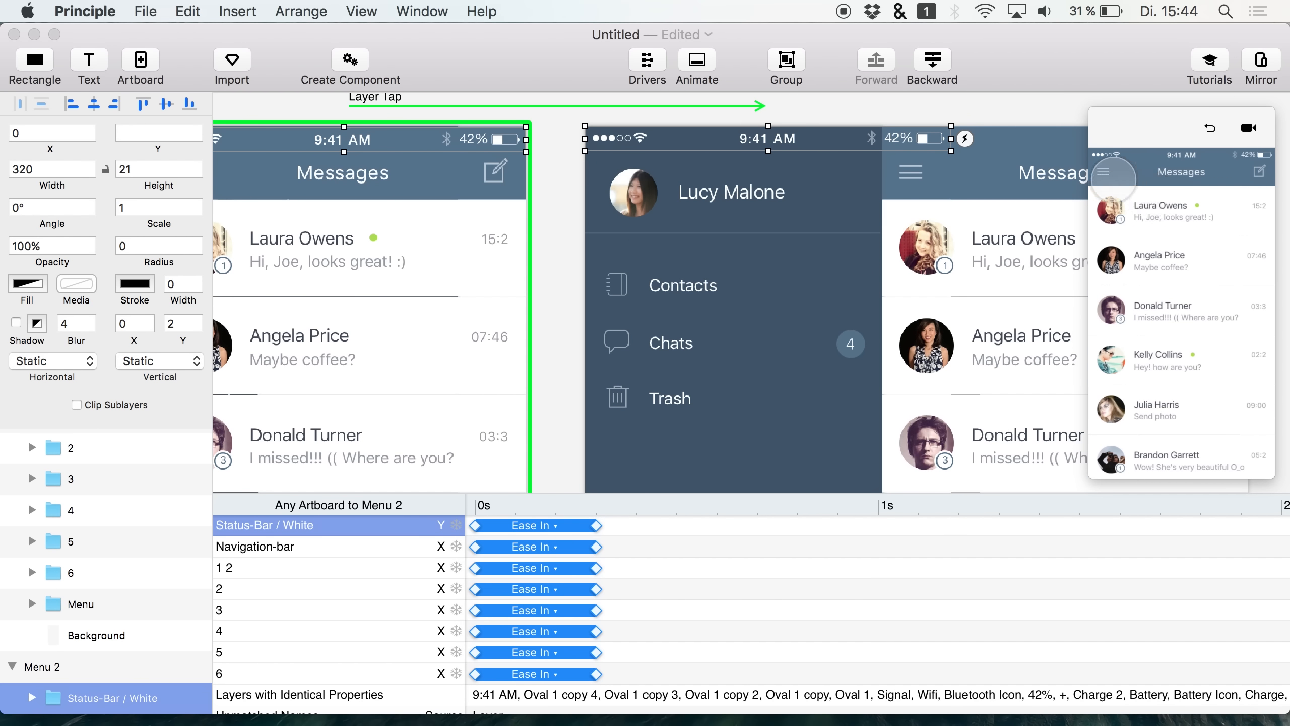
pyautogui.click(1112, 177)
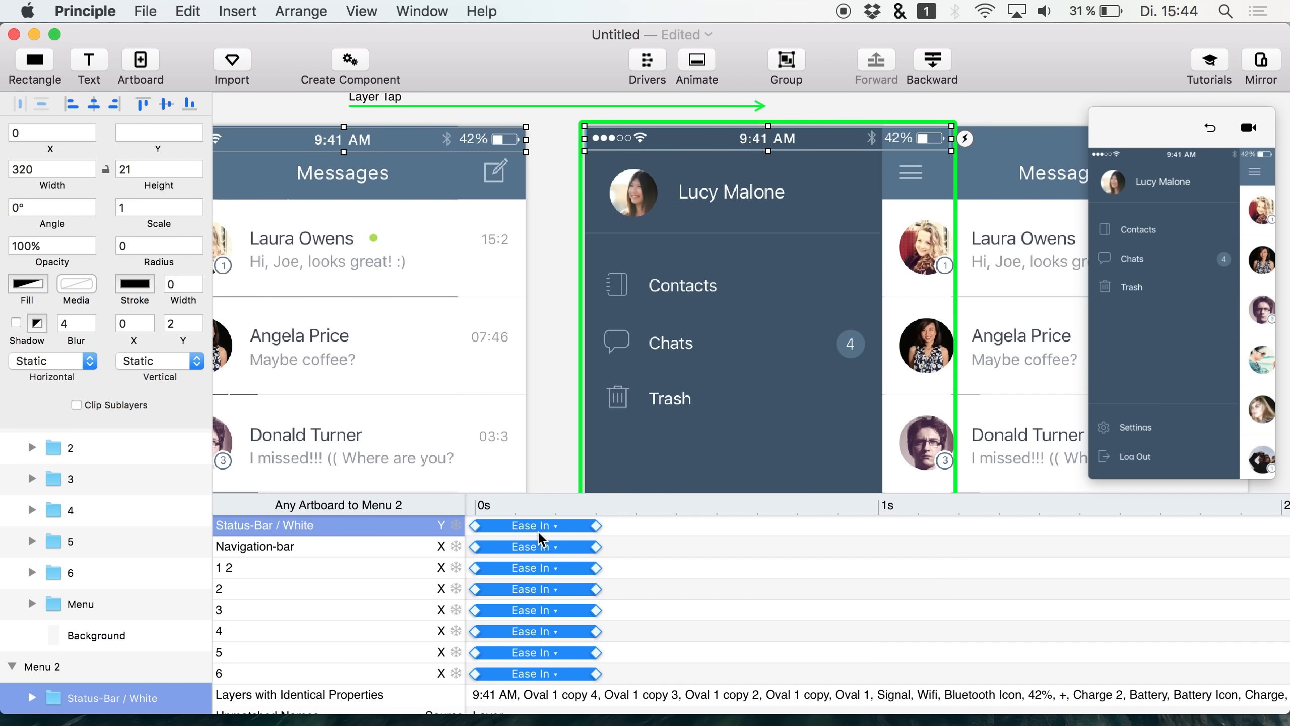
# - Try Ease Out easing on all selected animations and inspect its curve
pyautogui.scroll(3, 504, 399)
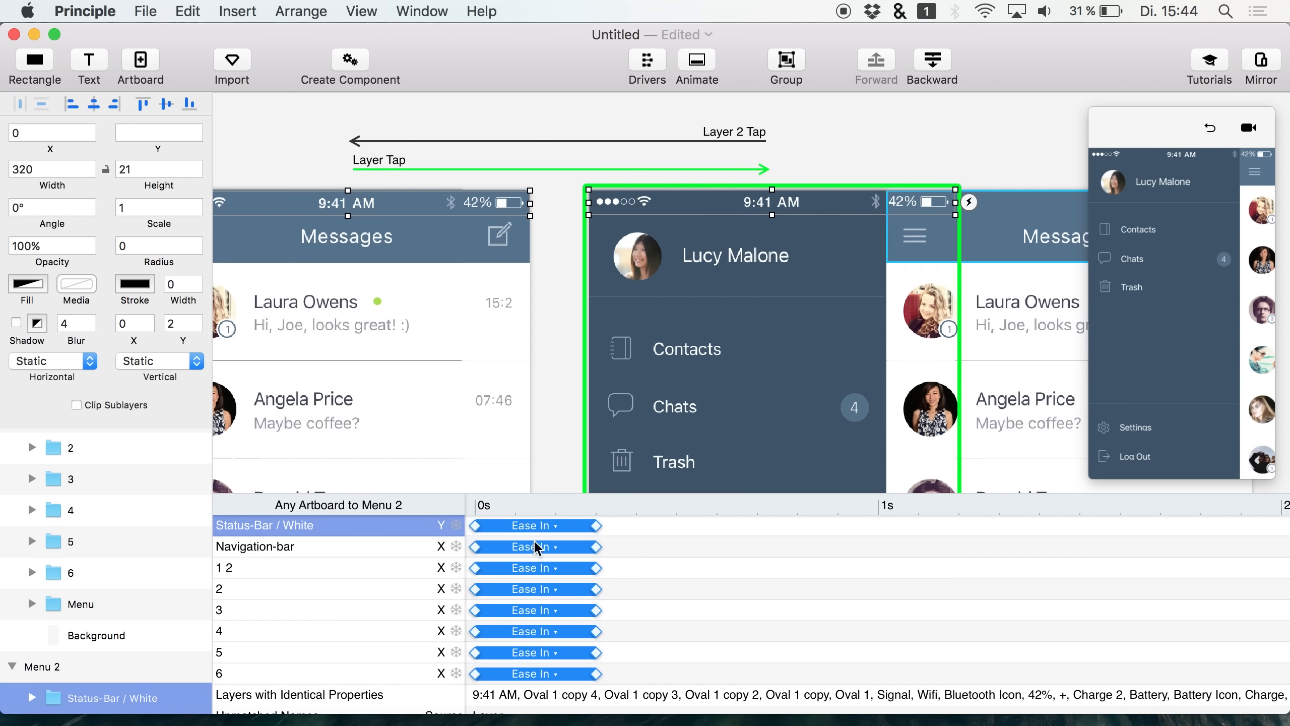
pyautogui.click(523, 529)
pyautogui.click(425, 357)
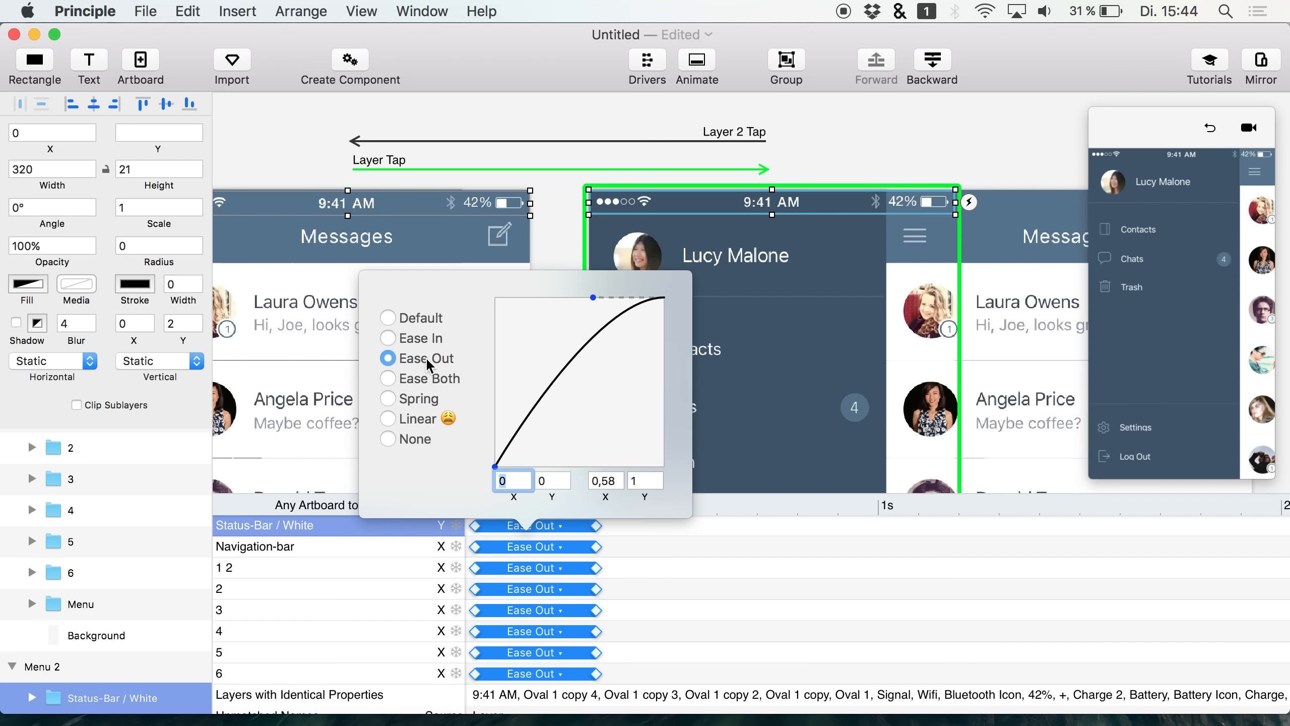
pyautogui.click(1152, 168)
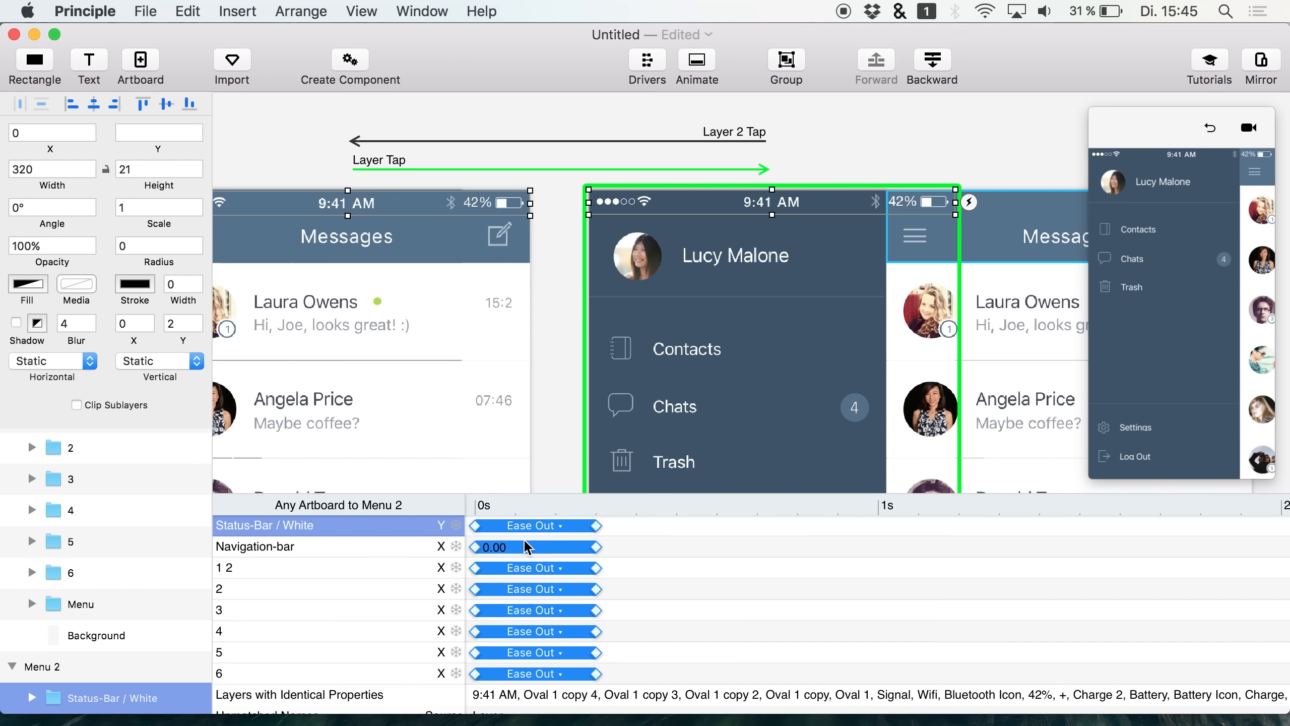
pyautogui.click(528, 545)
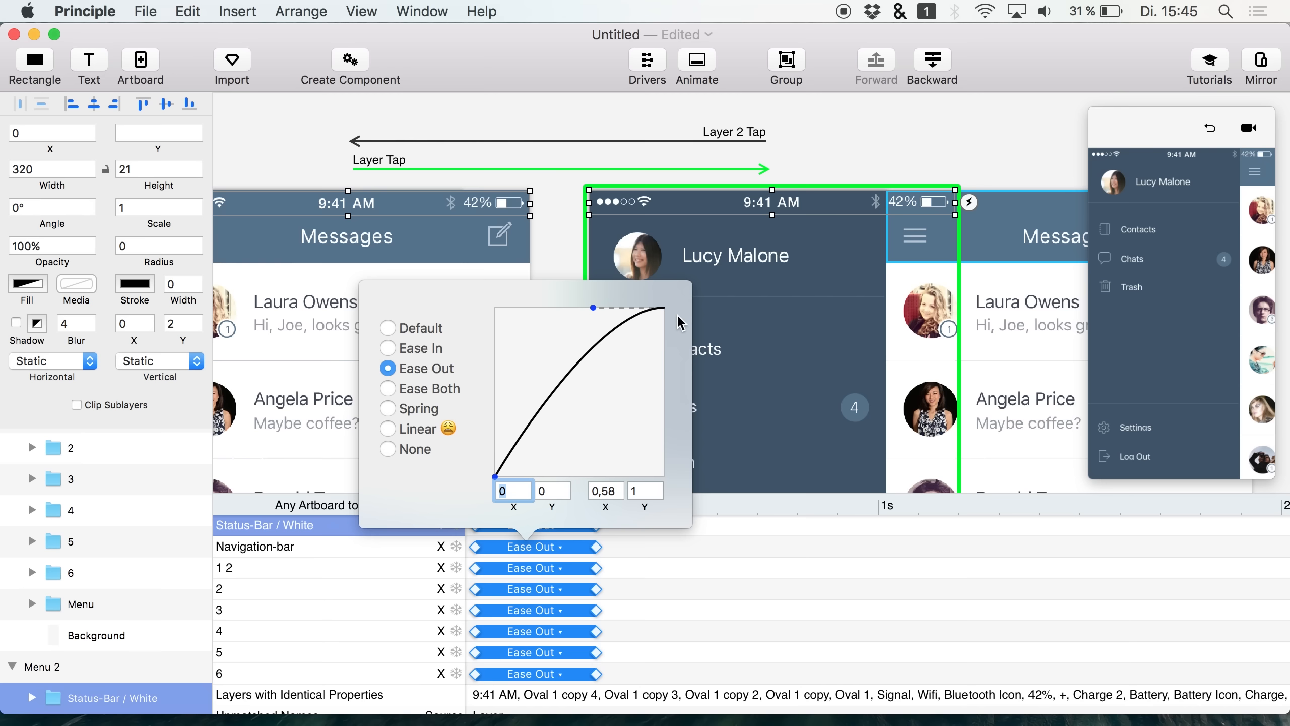
# - Restart the preview, go back to the messages screen, and test opening and closing the menu with Ease Out
pyautogui.click(1215, 127)
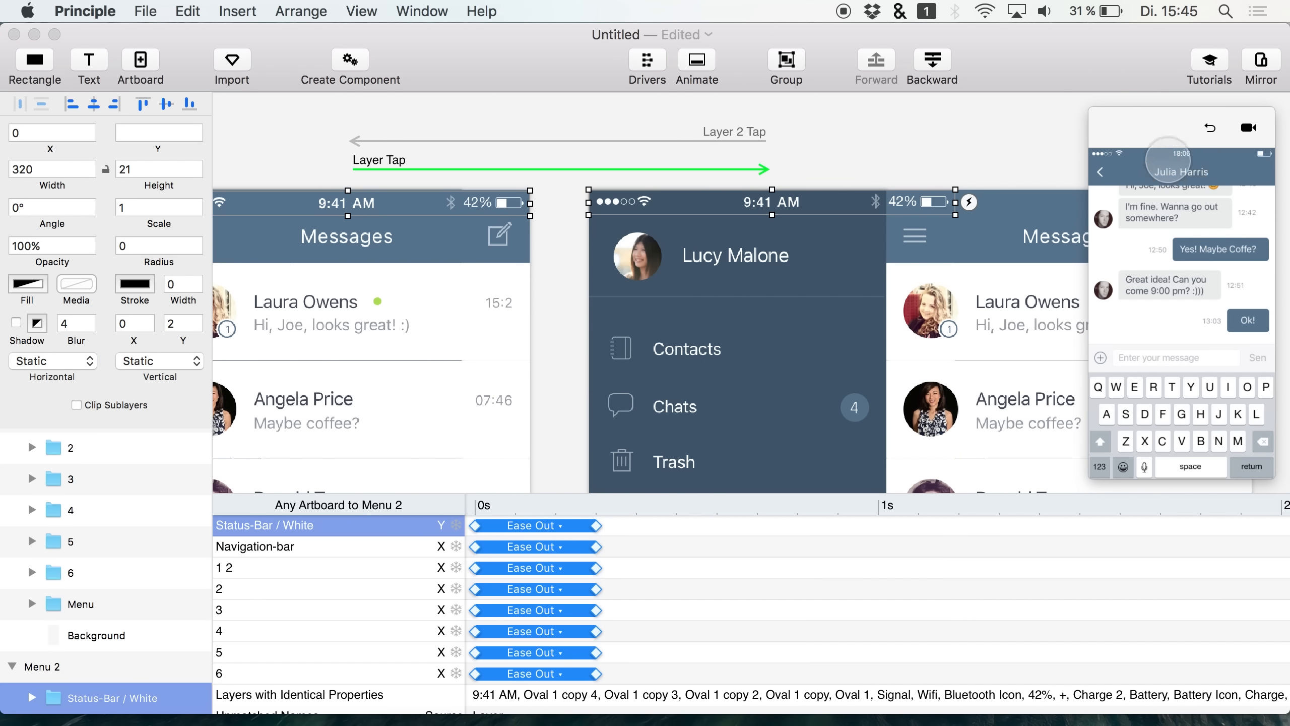
pyautogui.click(1101, 172)
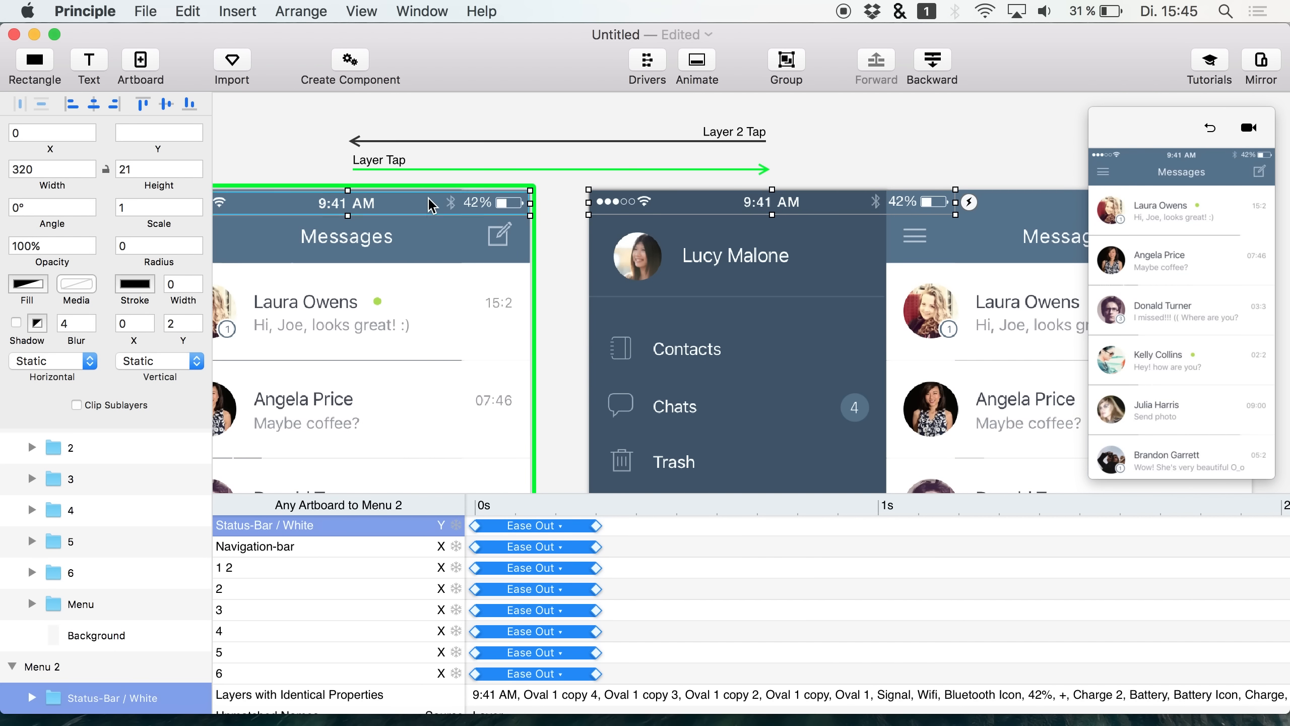
pyautogui.click(1109, 173)
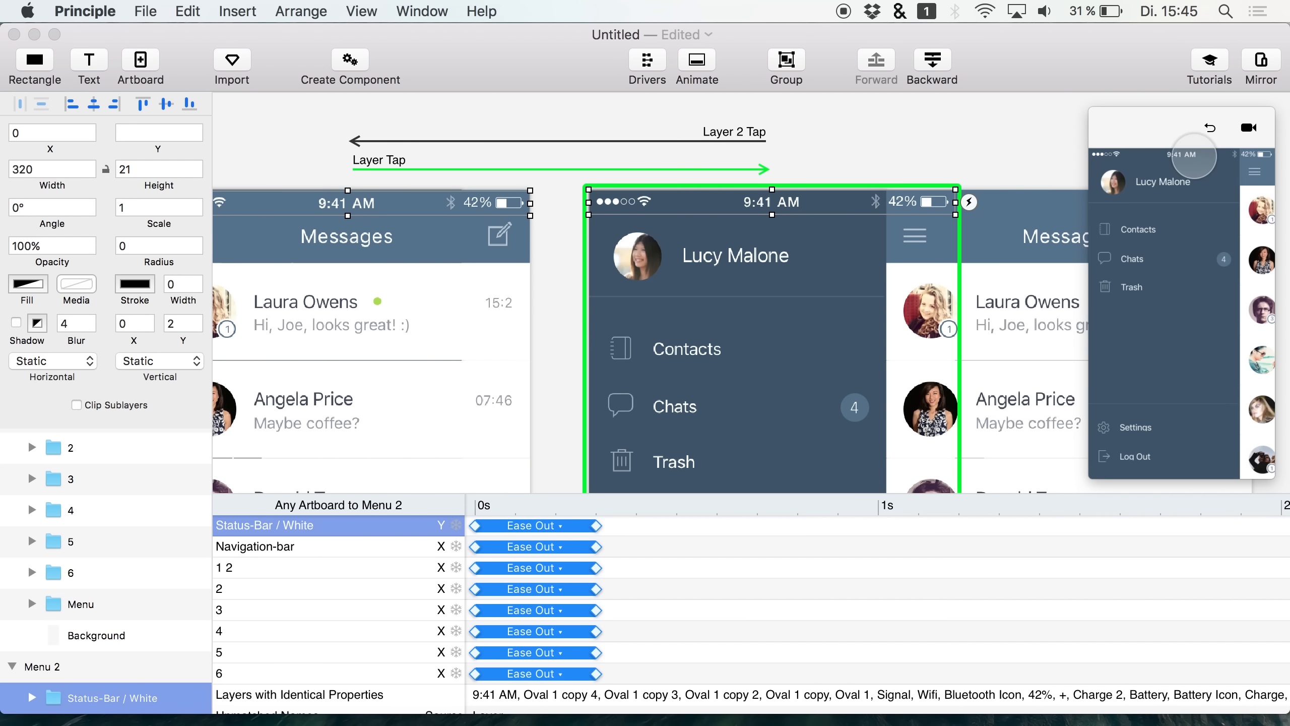
pyautogui.click(1151, 173)
pyautogui.click(1105, 173)
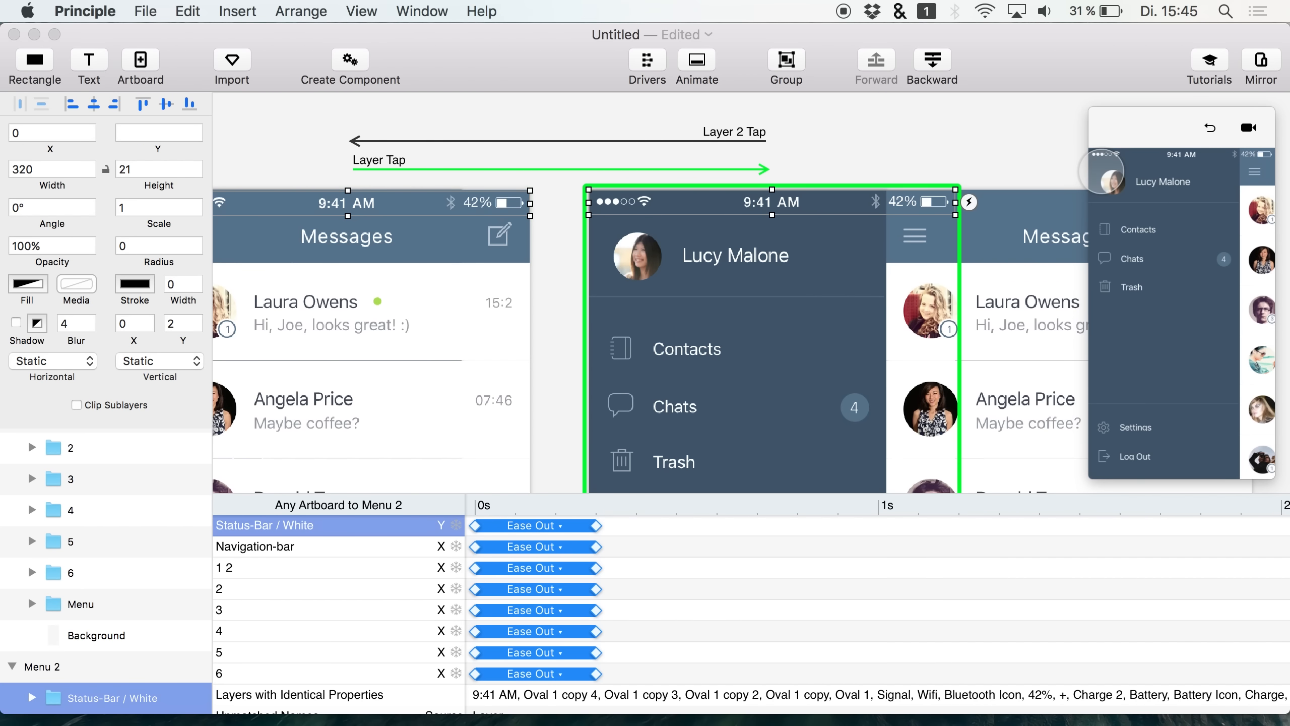
pyautogui.click(1092, 172)
pyautogui.click(1092, 172)
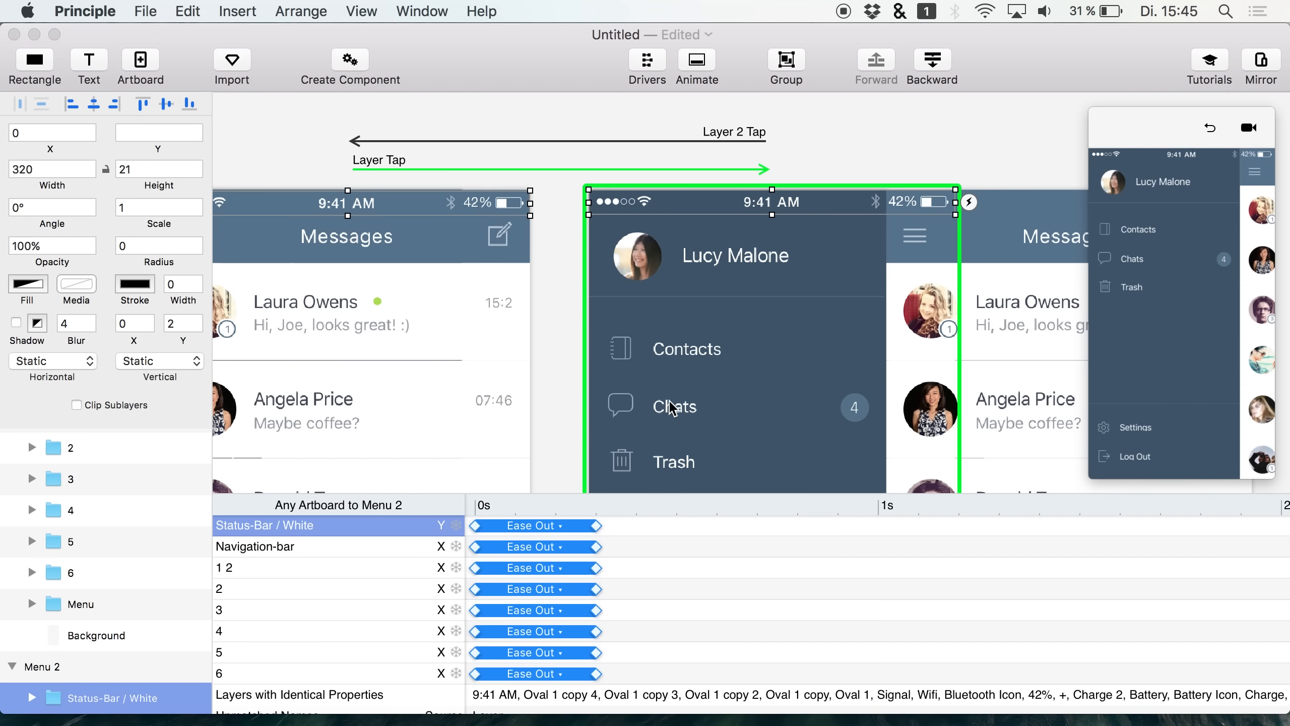
# - Compare the Default and Ease Both curves, apply Ease Both to all selected animations, and test the menu in the preview
pyautogui.click(523, 538)
pyautogui.click(522, 531)
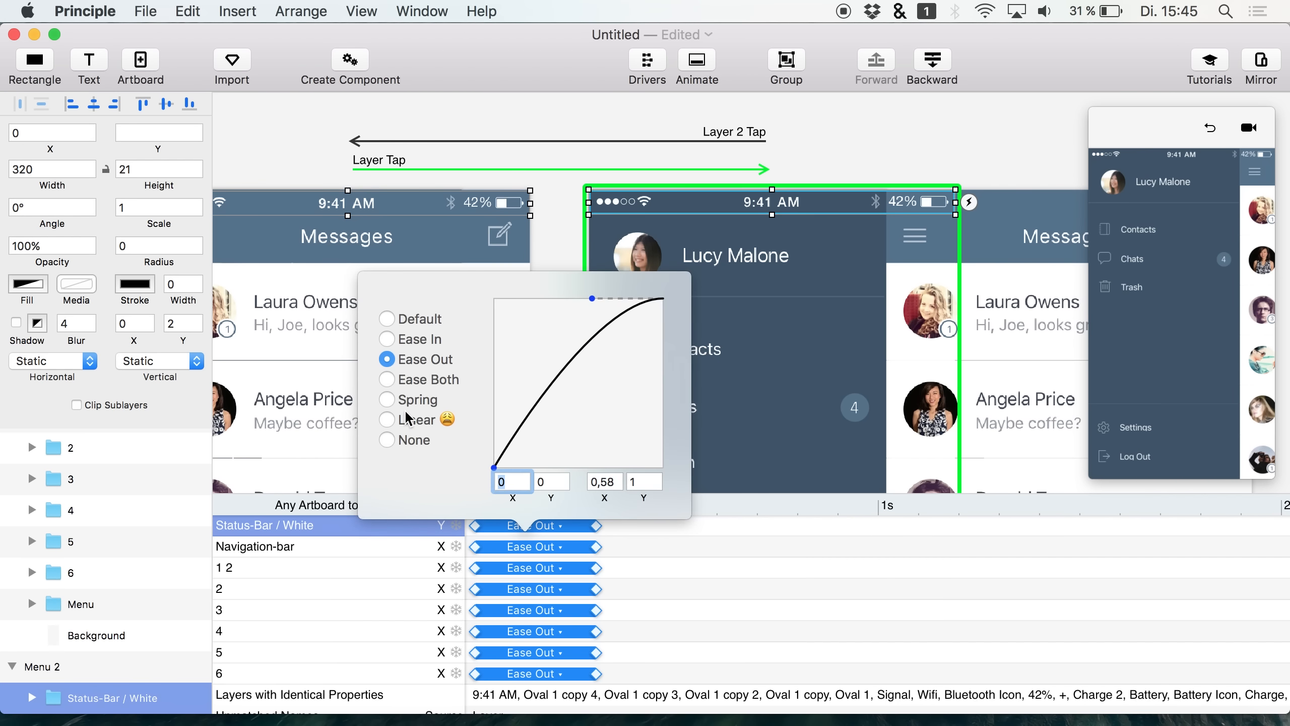
pyautogui.click(416, 382)
pyautogui.click(422, 319)
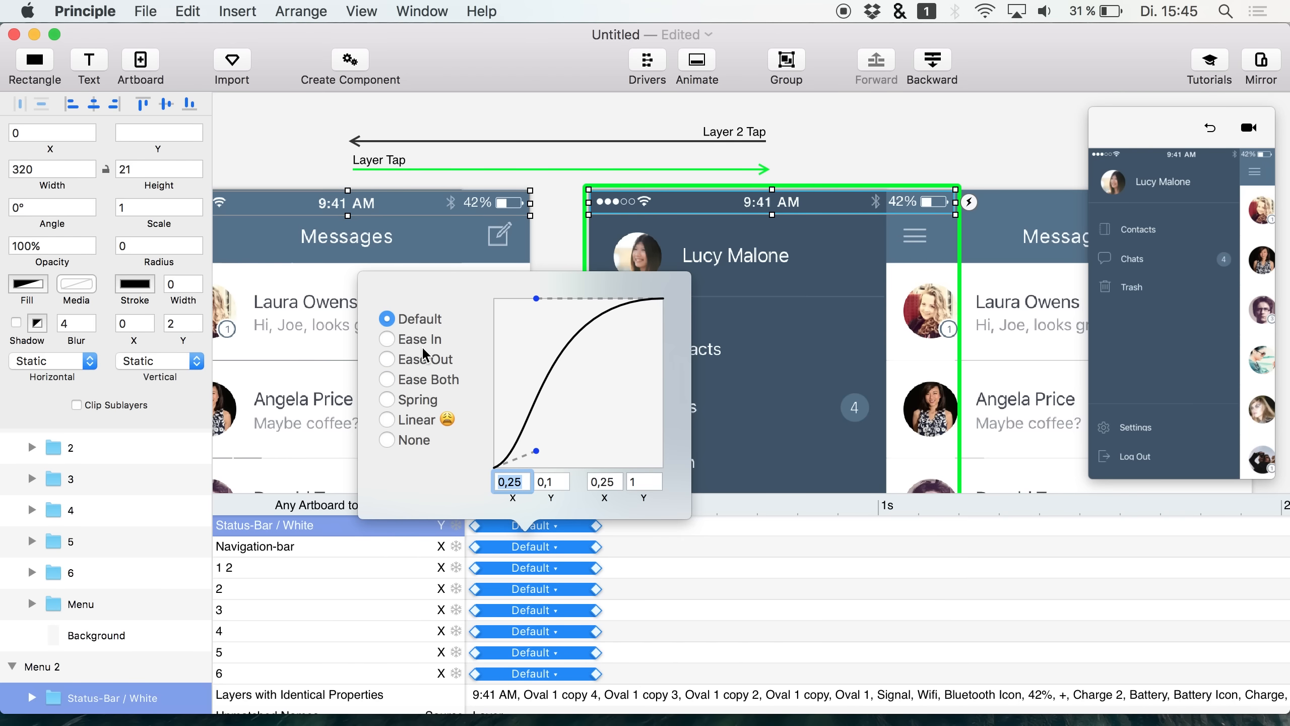
pyautogui.click(420, 387)
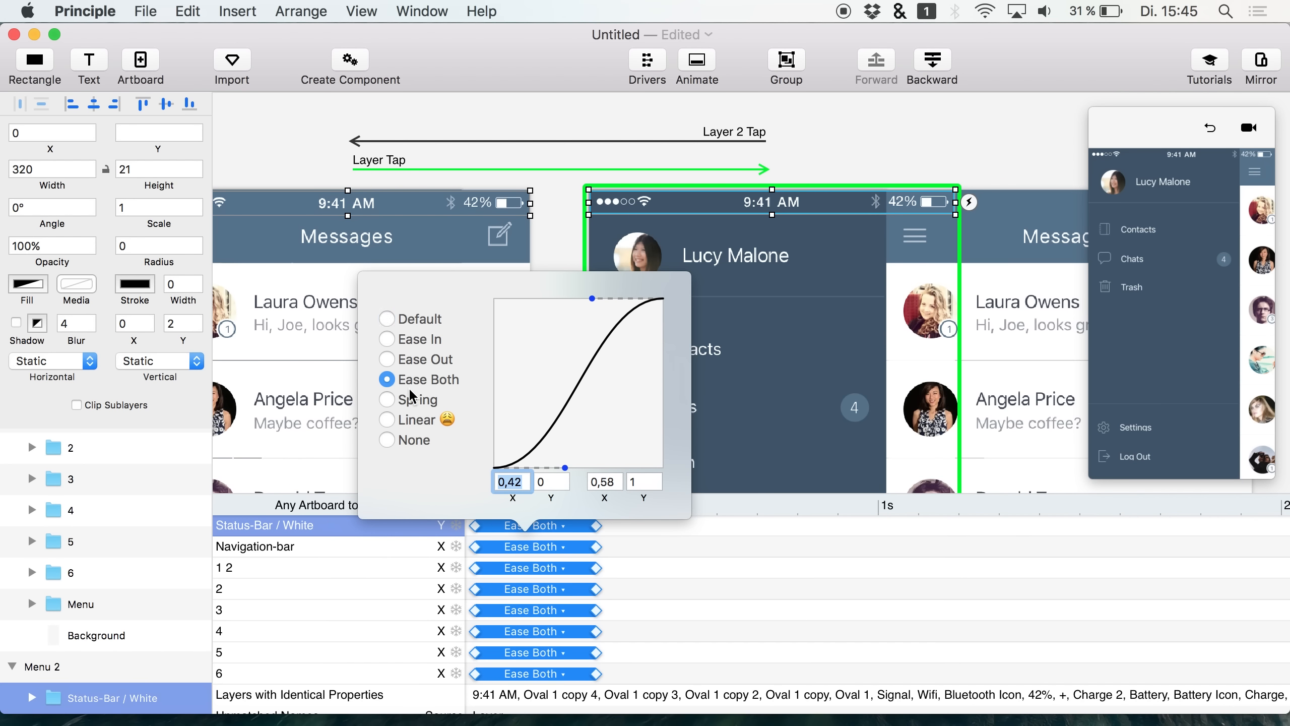
pyautogui.click(1239, 173)
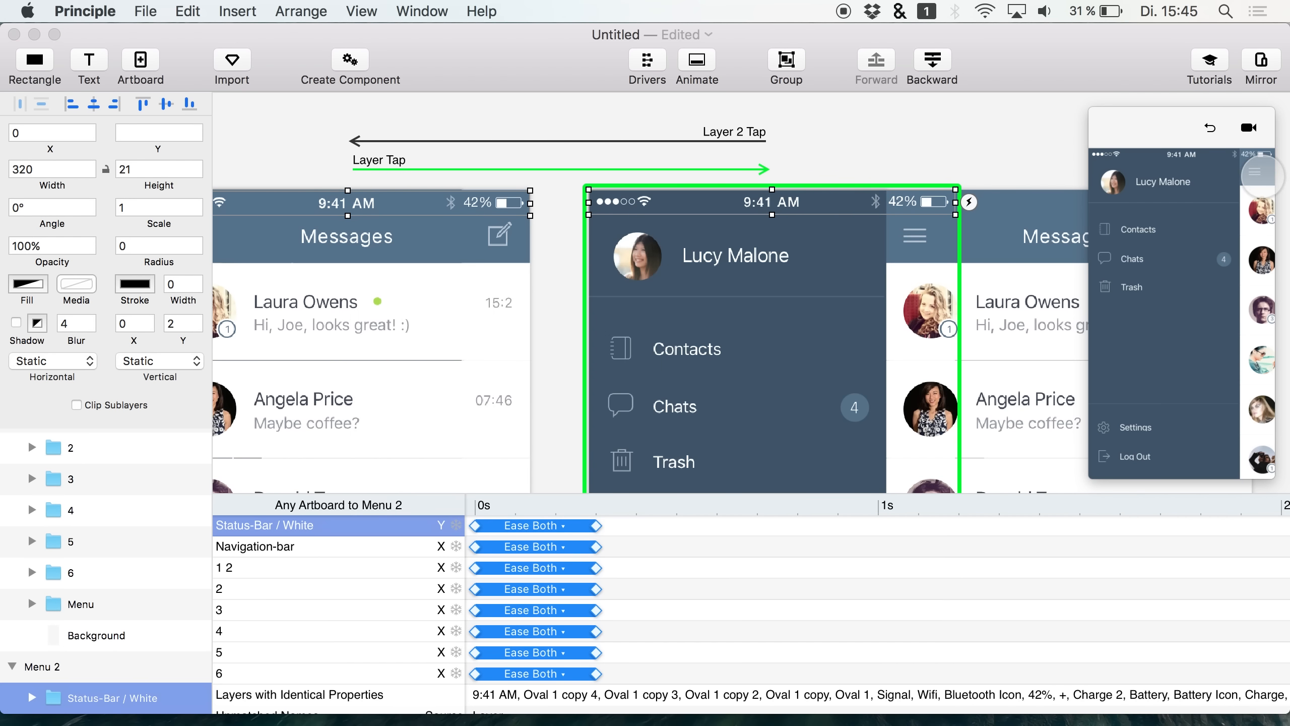
pyautogui.click(1253, 171)
pyautogui.click(1101, 171)
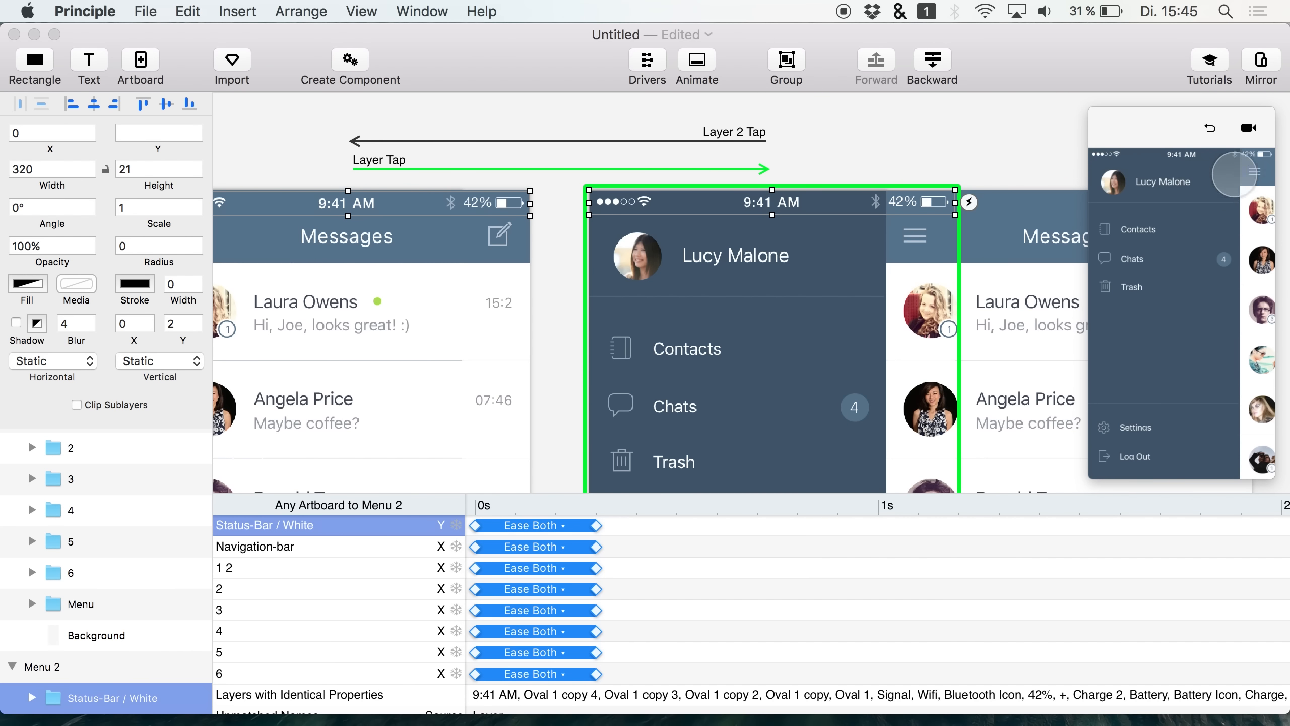
pyautogui.click(1253, 171)
pyautogui.click(1101, 171)
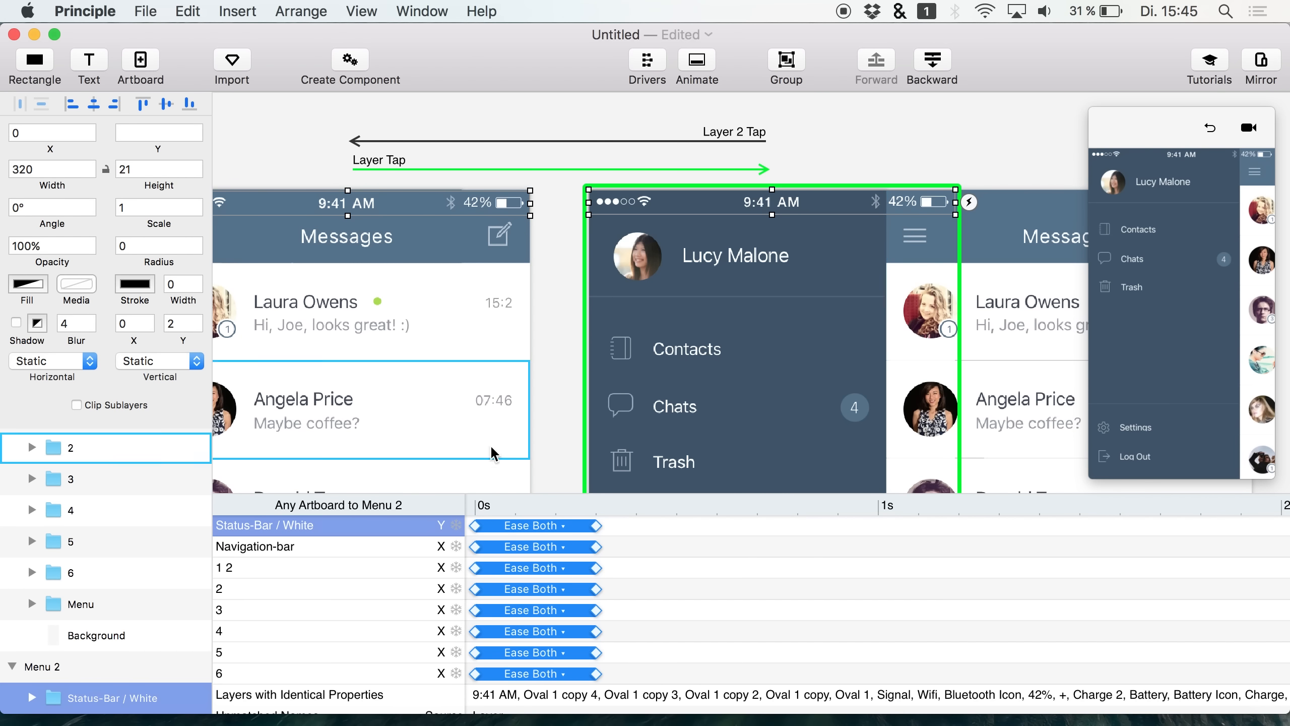
# - Compare the easing curves again and set all selected Any Artboard to Menu 2 animations to Spring
pyautogui.click(533, 526)
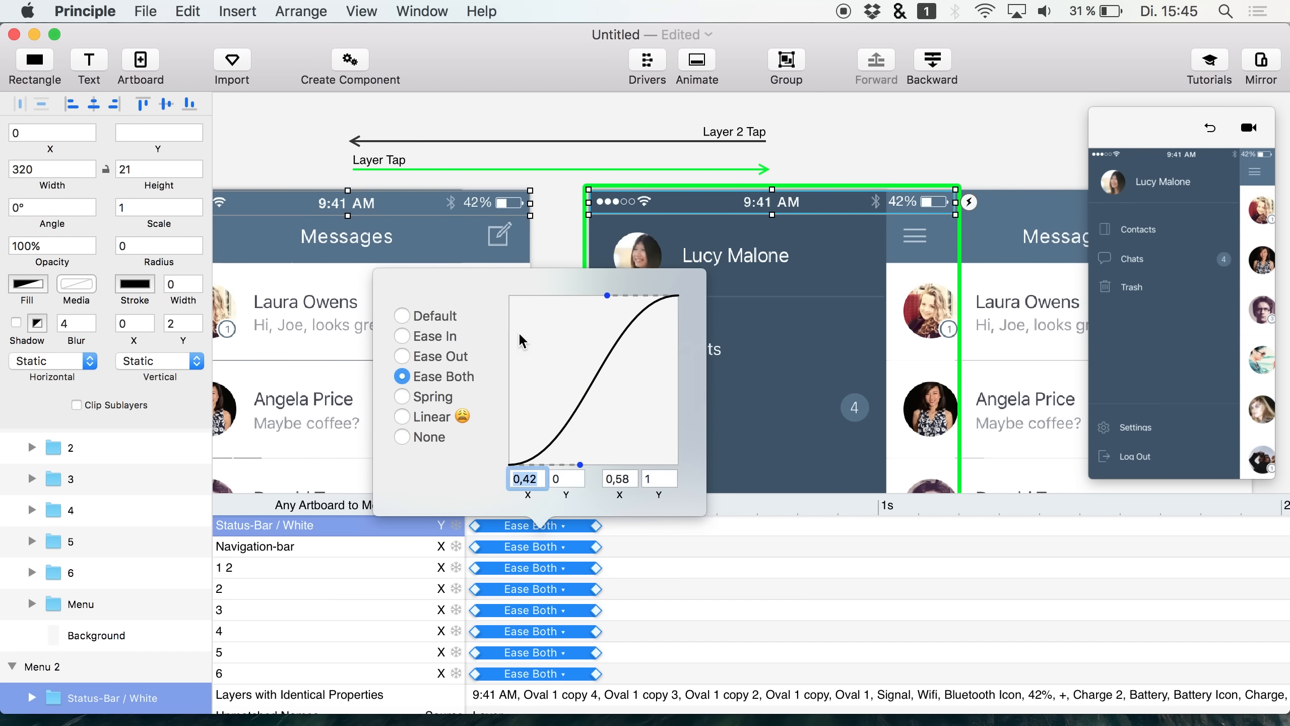
pyautogui.click(426, 322)
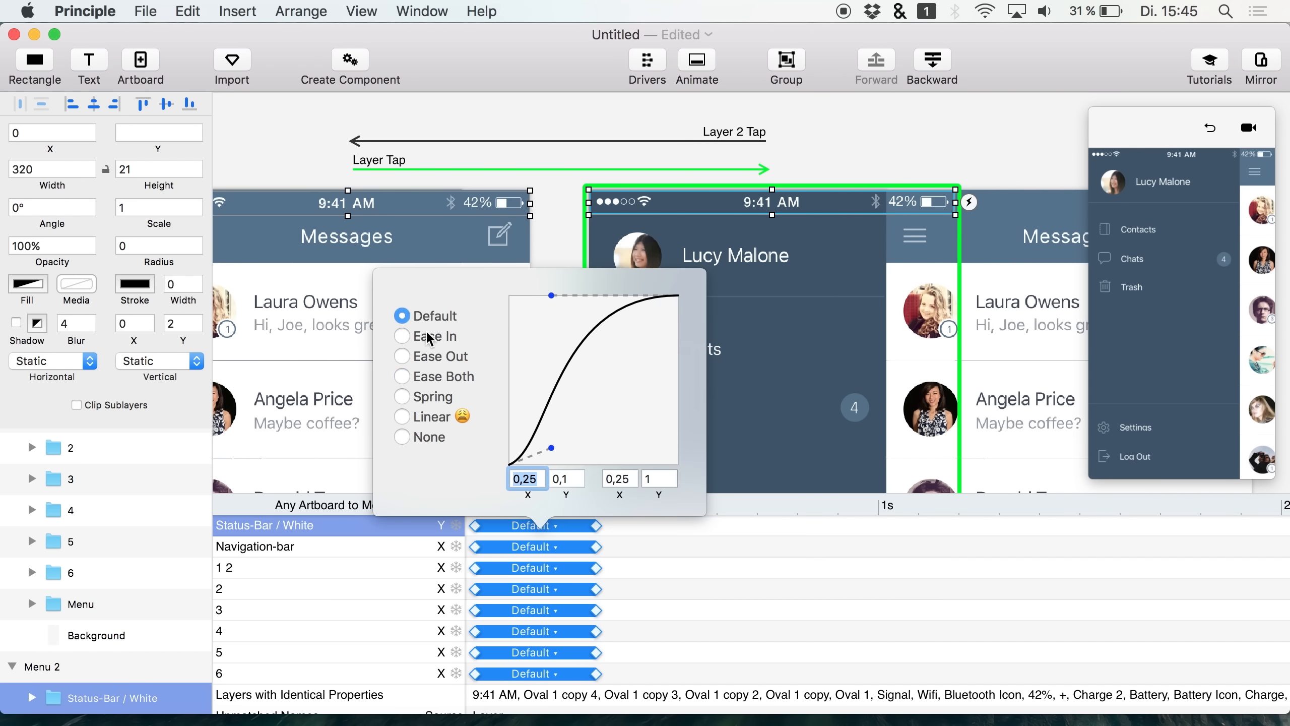
pyautogui.click(431, 377)
pyautogui.click(432, 397)
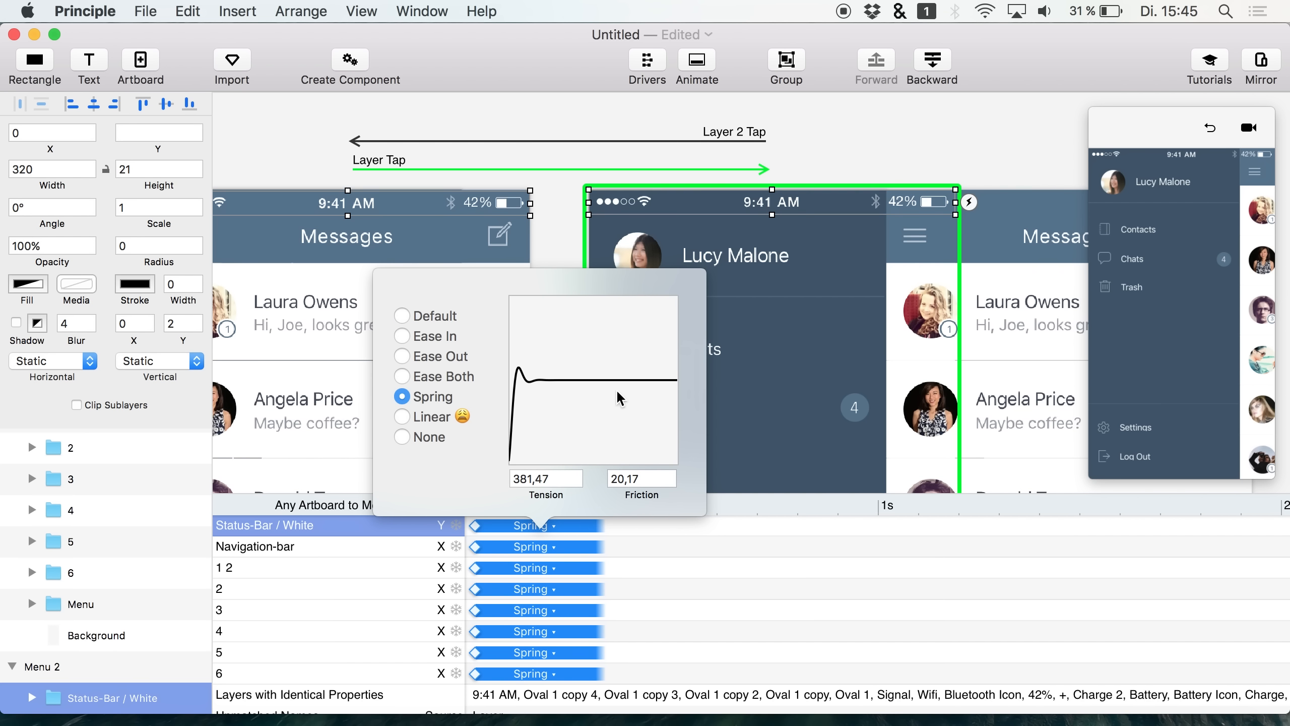
# - Restart the preview and test opening and closing the menu with the Spring easing
pyautogui.click(1139, 171)
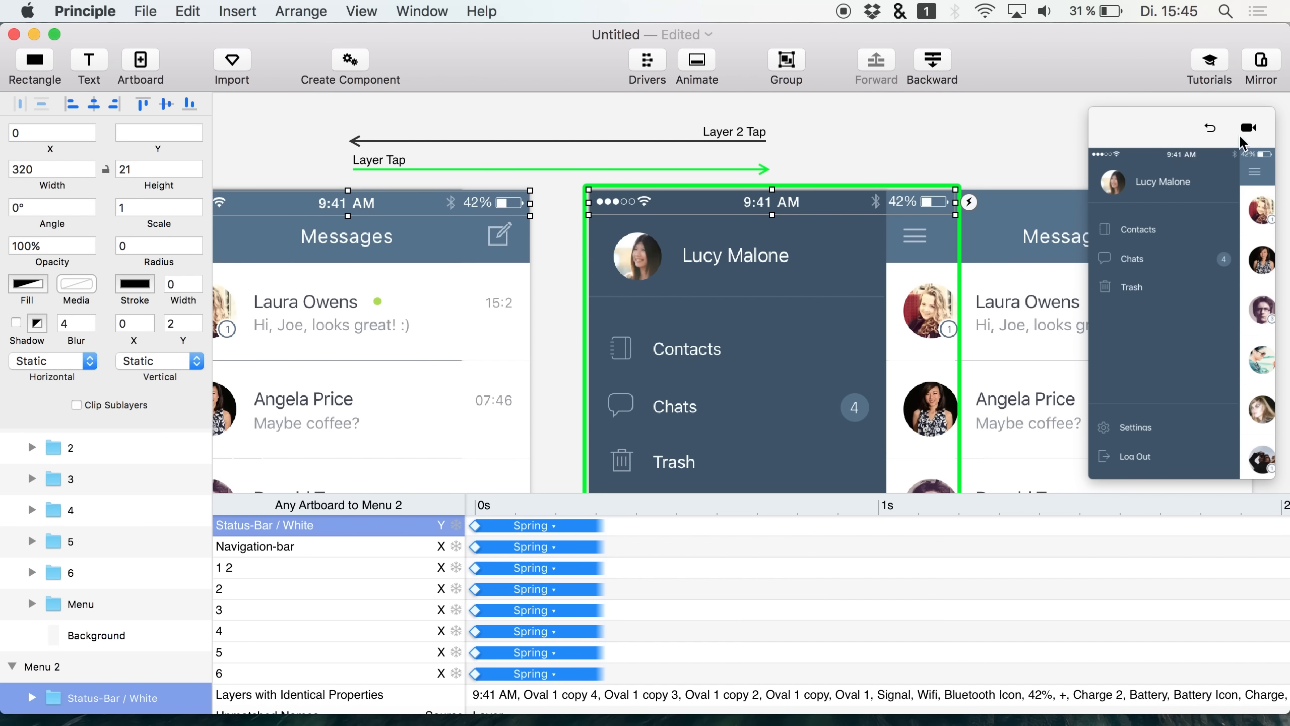
pyautogui.click(1211, 133)
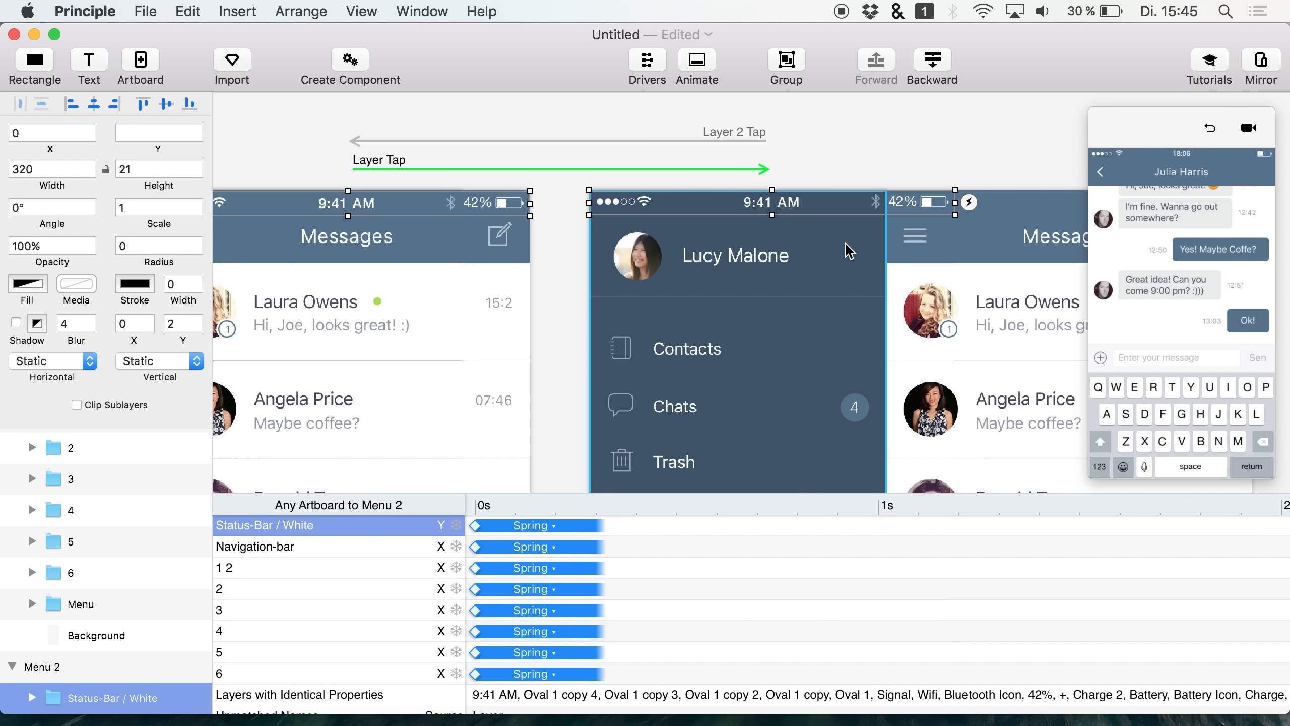
pyautogui.click(1122, 211)
pyautogui.click(1256, 171)
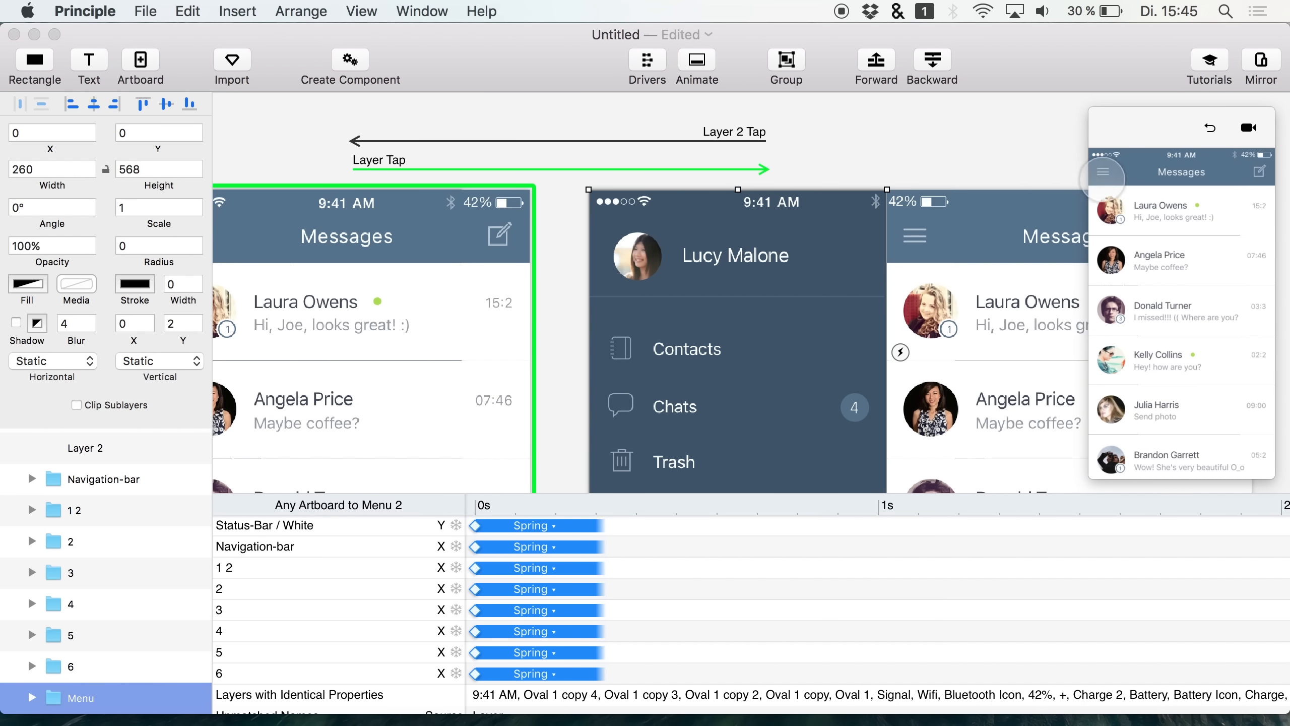
pyautogui.click(1103, 171)
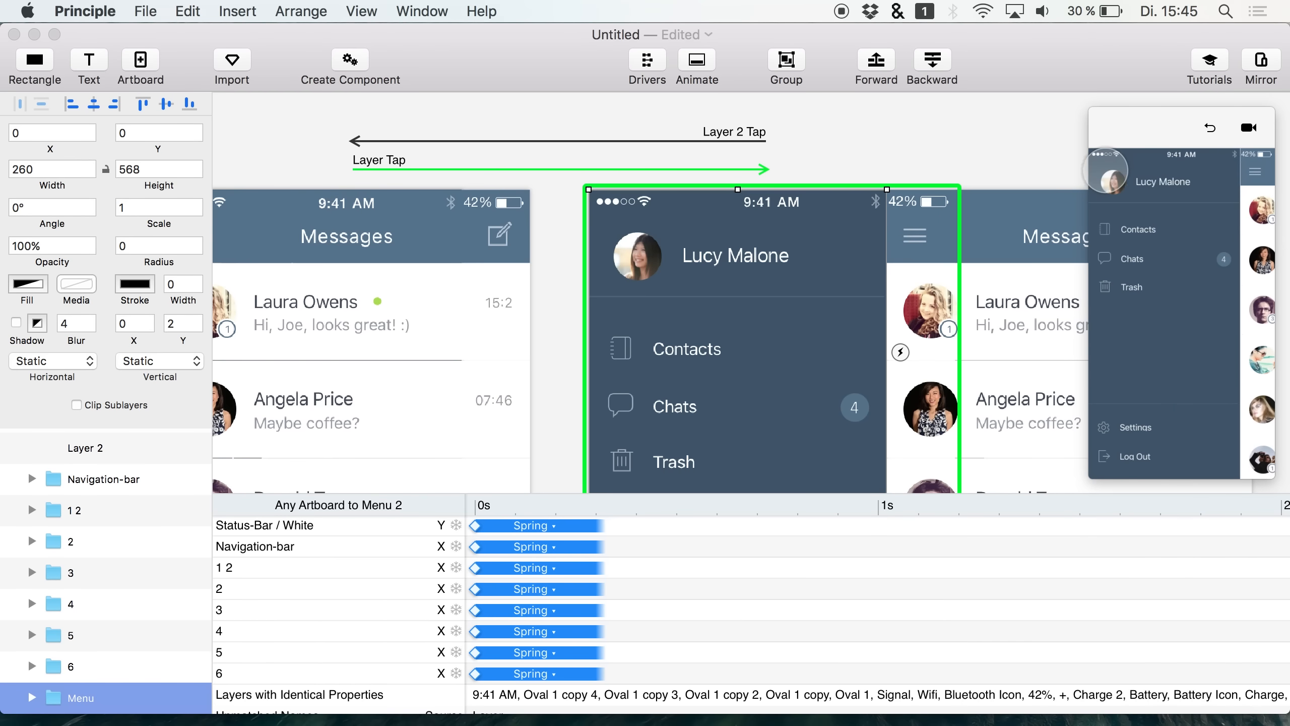
pyautogui.click(1256, 171)
pyautogui.click(1109, 178)
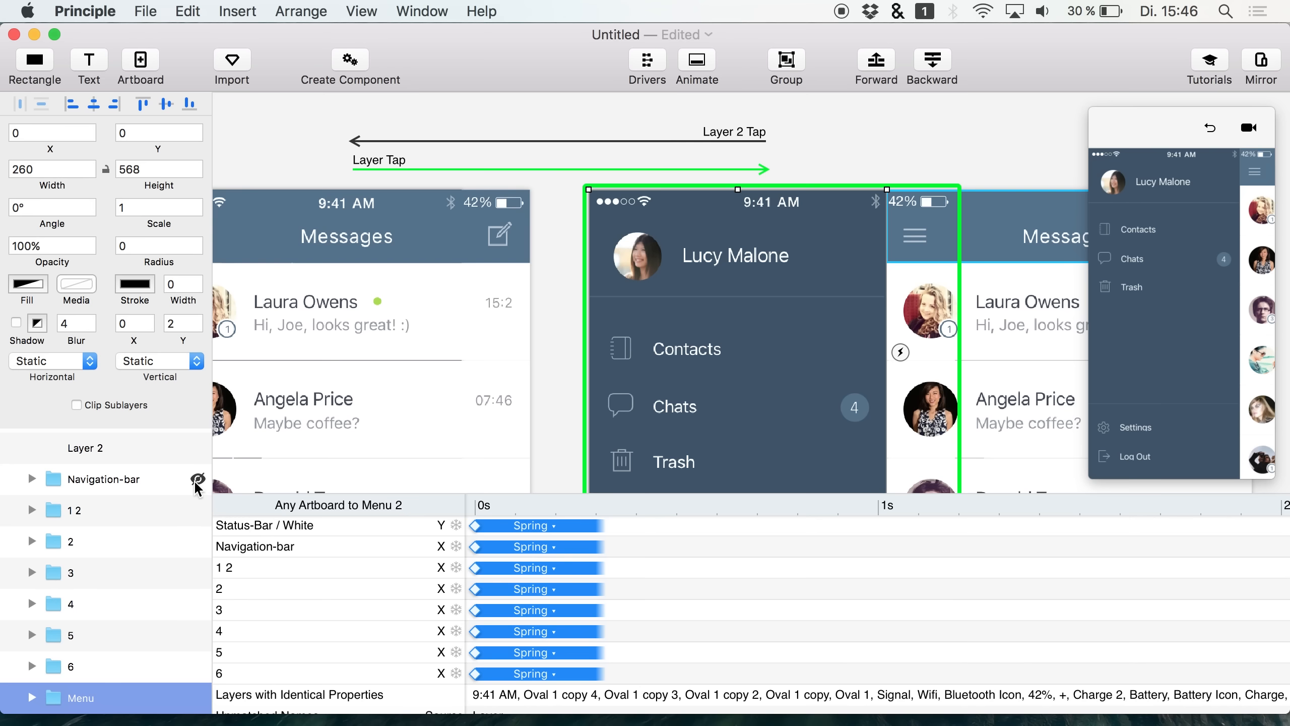
# - Hide the Navigation-bar layer of the Menu 2 artboard and expand its Menu group
pyautogui.click(196, 483)
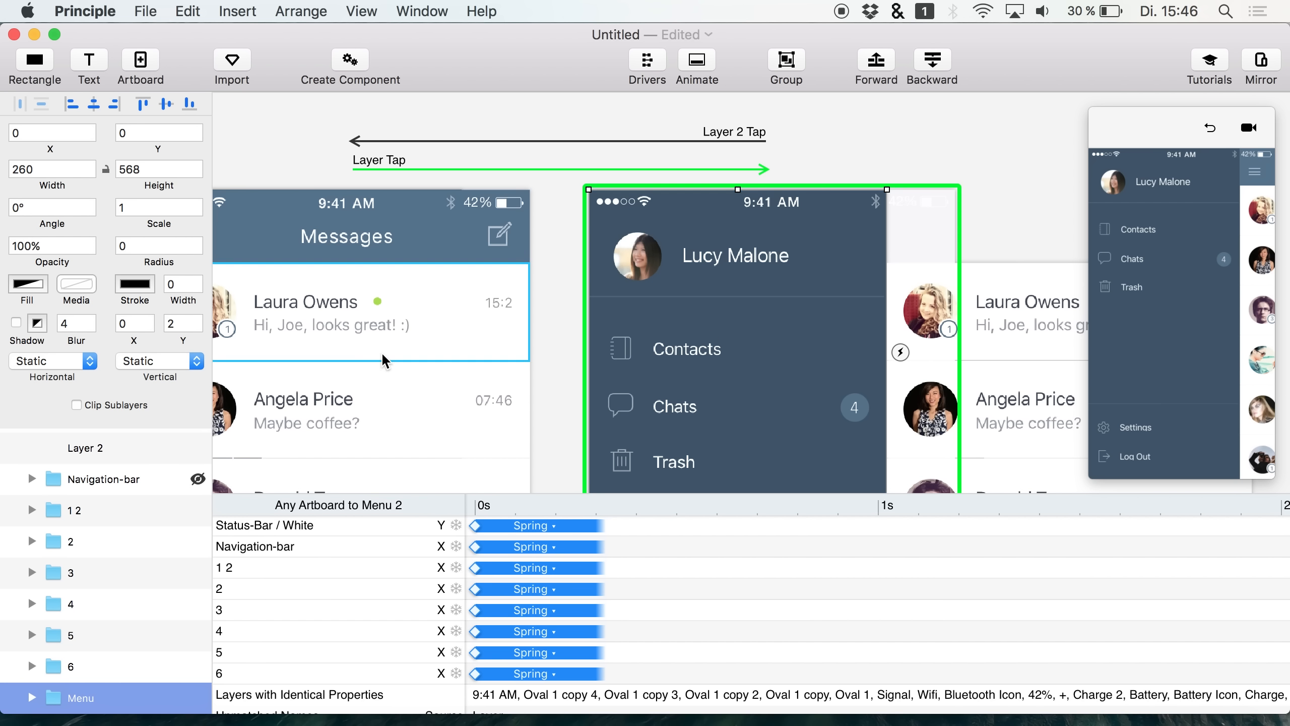
pyautogui.scroll(-5, 35, 696)
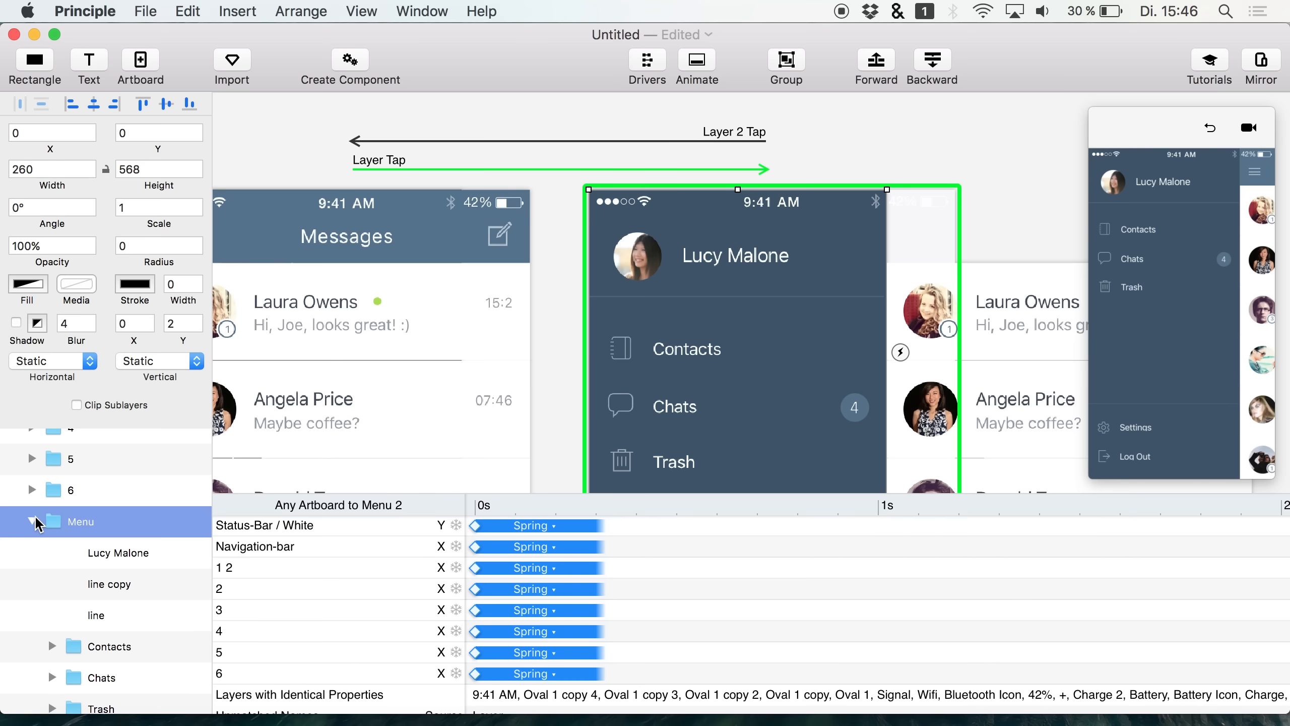
# - Try widening the Background layer of the Menu 2 artboard to 368, and undo the change
pyautogui.click(33, 522)
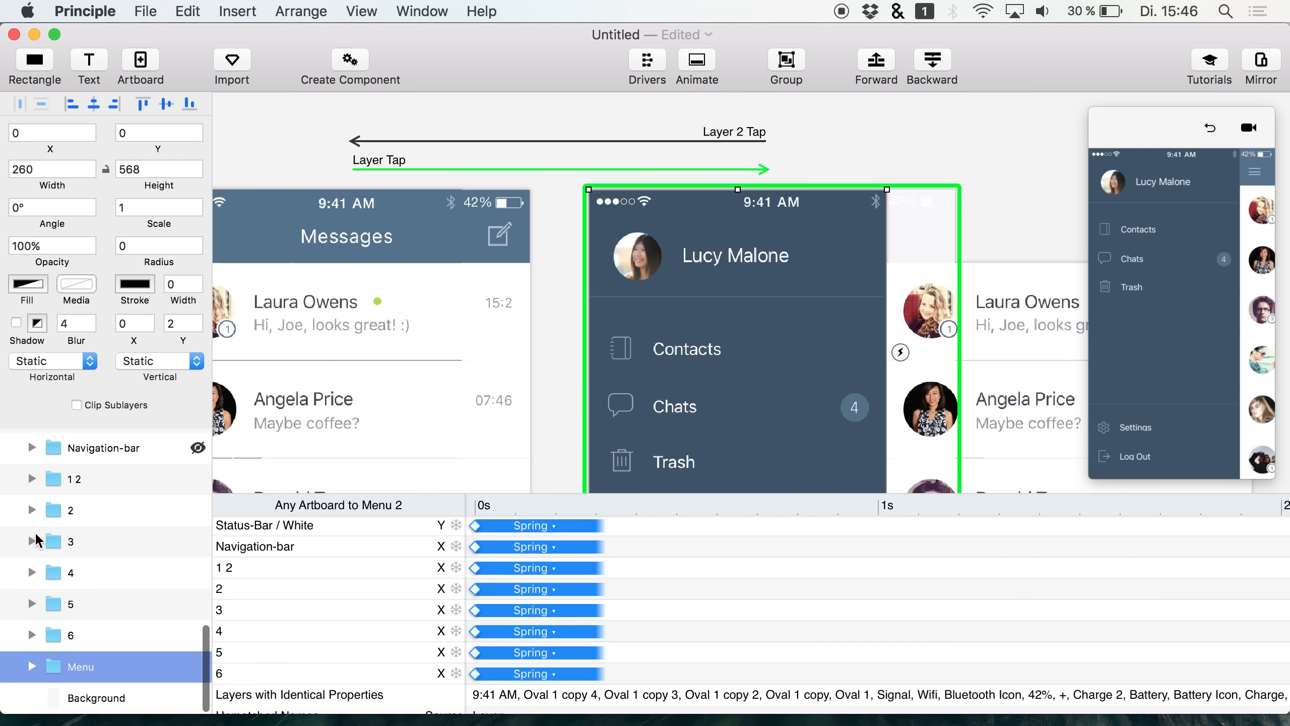
pyautogui.click(102, 697)
pyautogui.scroll(-1, 117, 659)
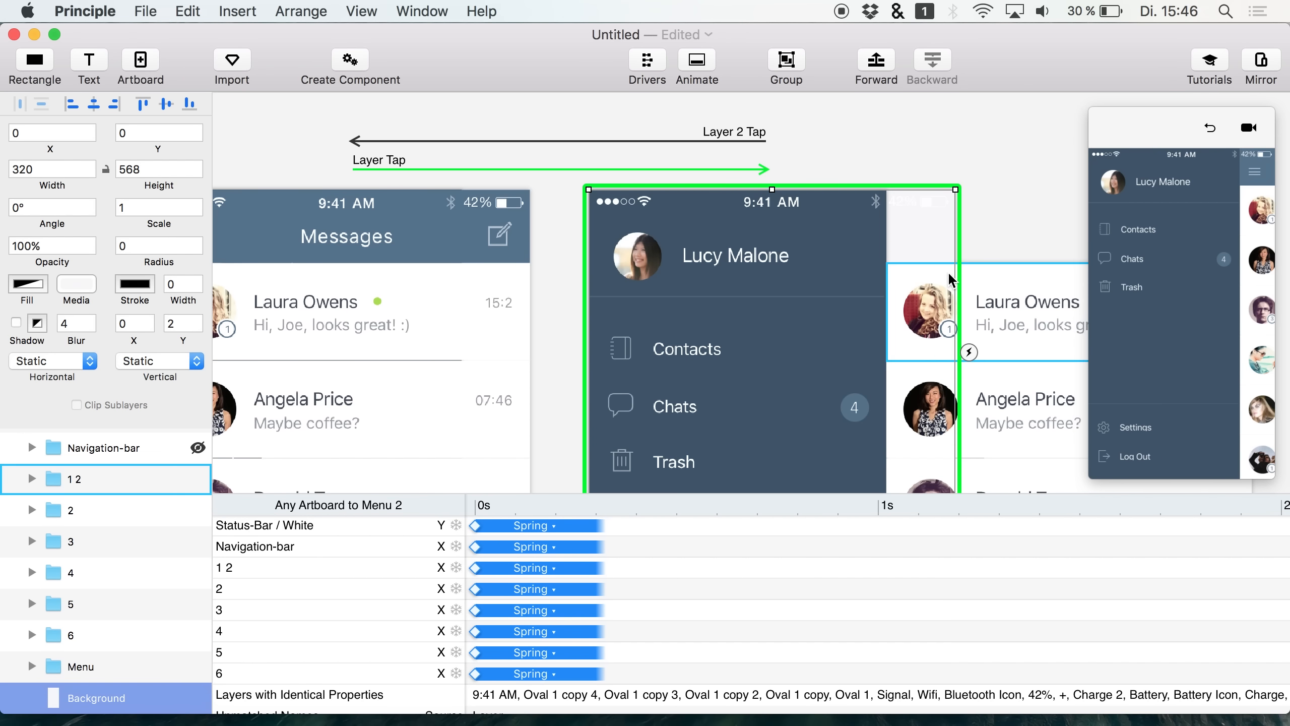
pyautogui.scroll(-5, 958, 288)
pyautogui.moveTo(942, 336); pyautogui.dragTo(995, 336)
pyautogui.scroll(3, 990, 333)
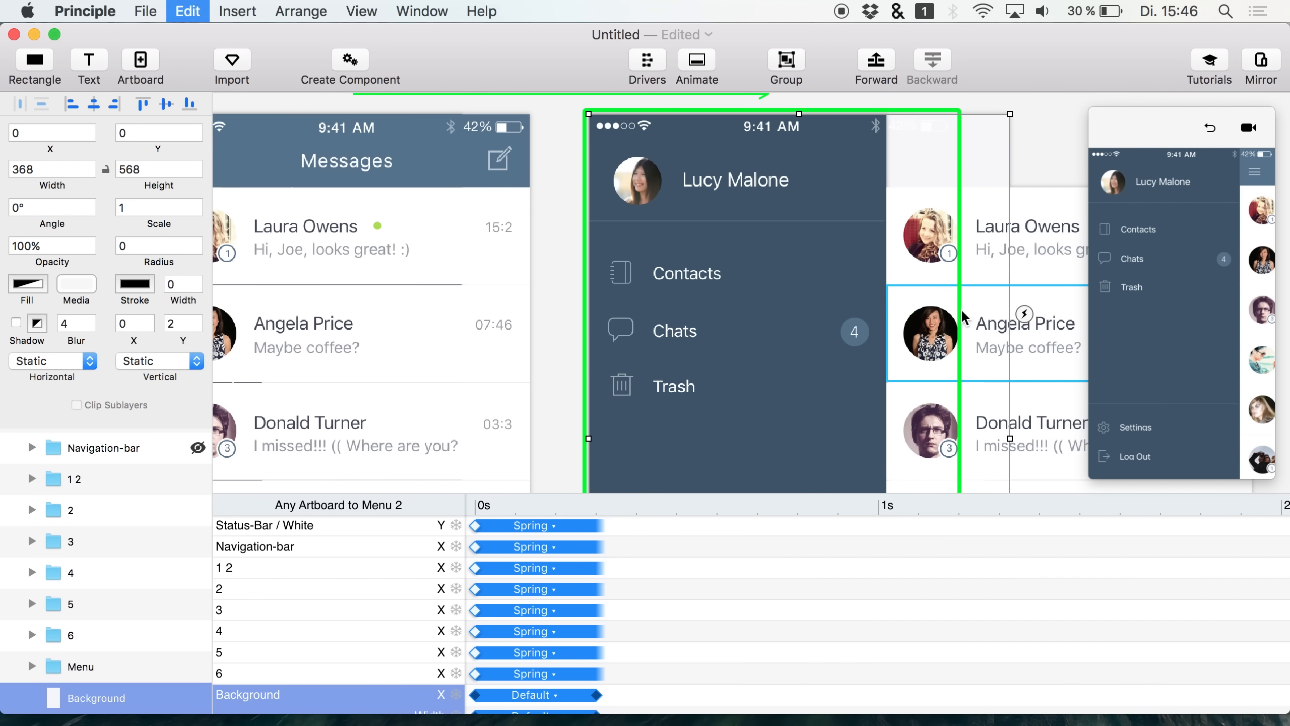
pyautogui.press('super+z')
# - Find the Background 2 layer inside the Menu group and widen it to 327 so it covers the full artboard width
pyautogui.click(812, 182)
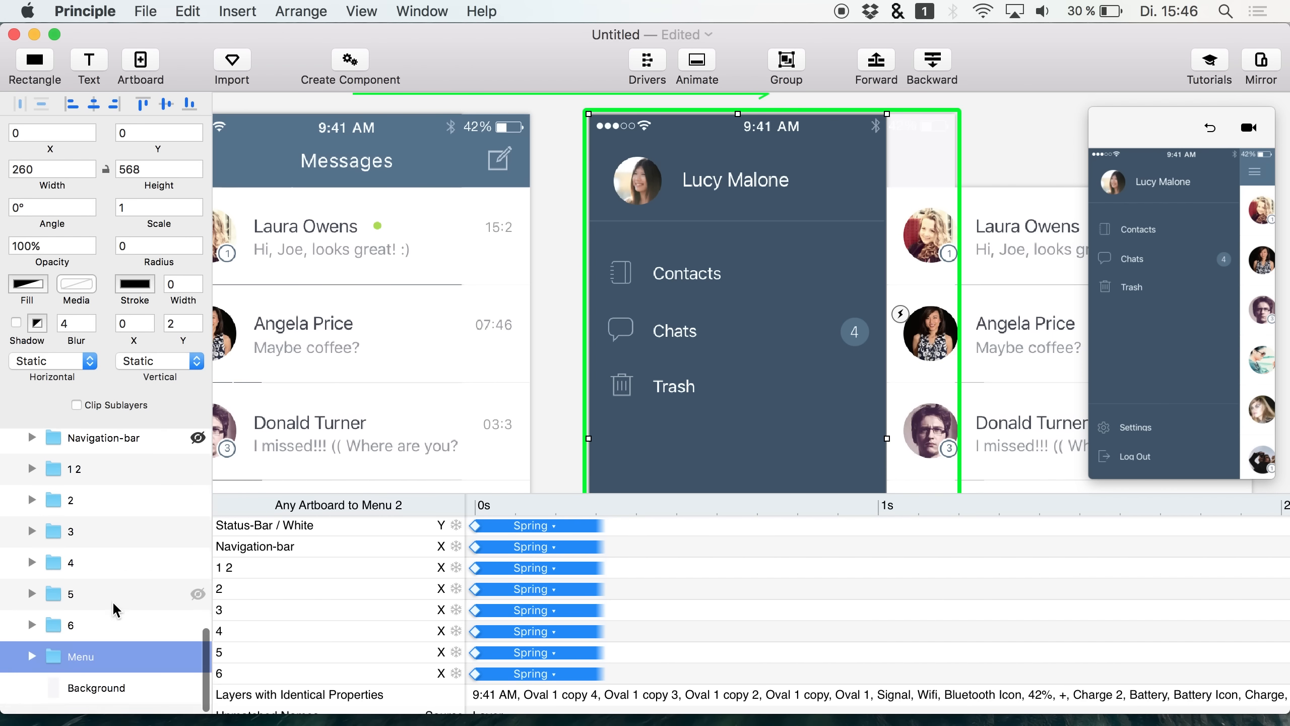
pyautogui.click(31, 667)
pyautogui.scroll(-5, 80, 607)
pyautogui.click(102, 582)
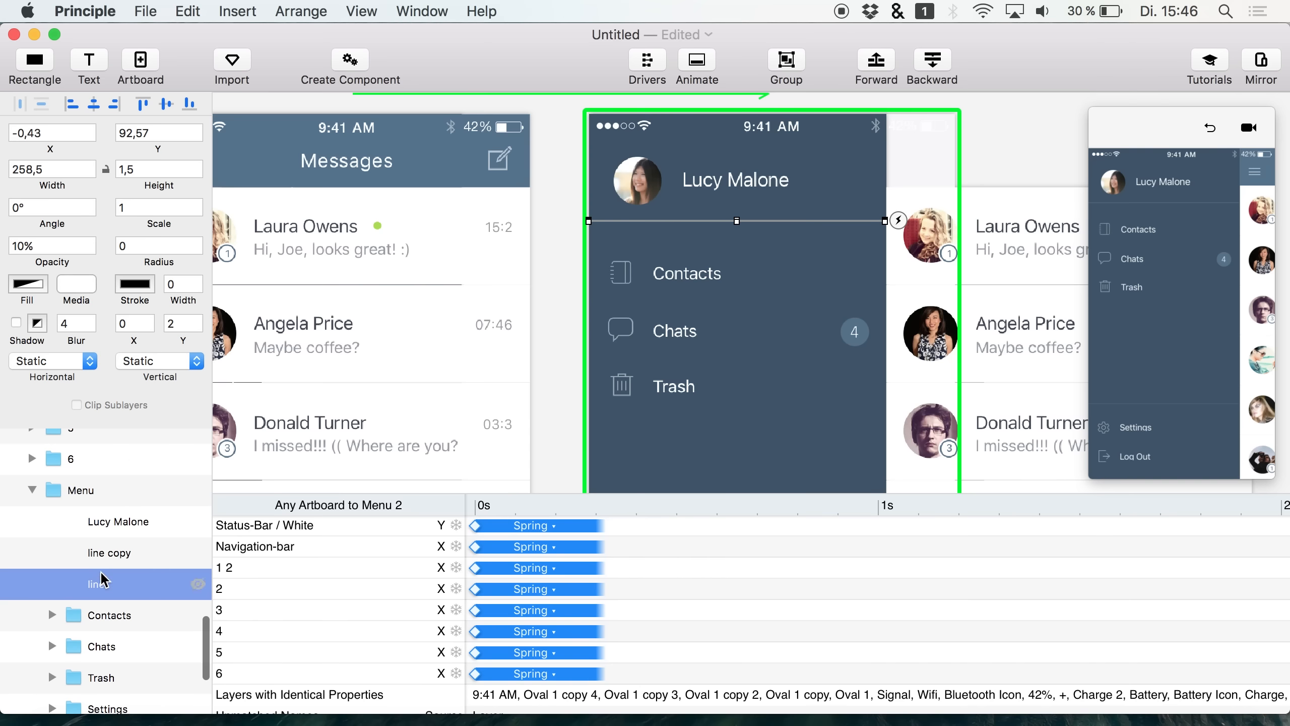
pyautogui.click(115, 521)
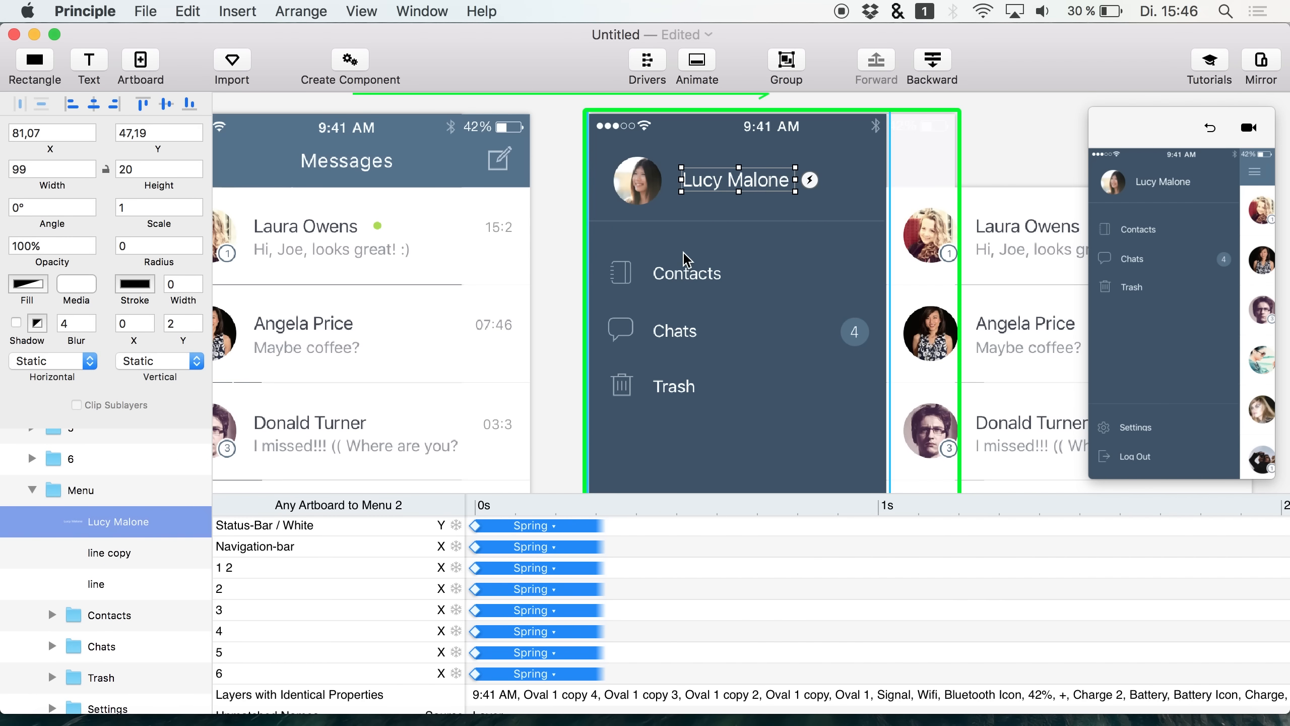
pyautogui.click(782, 303)
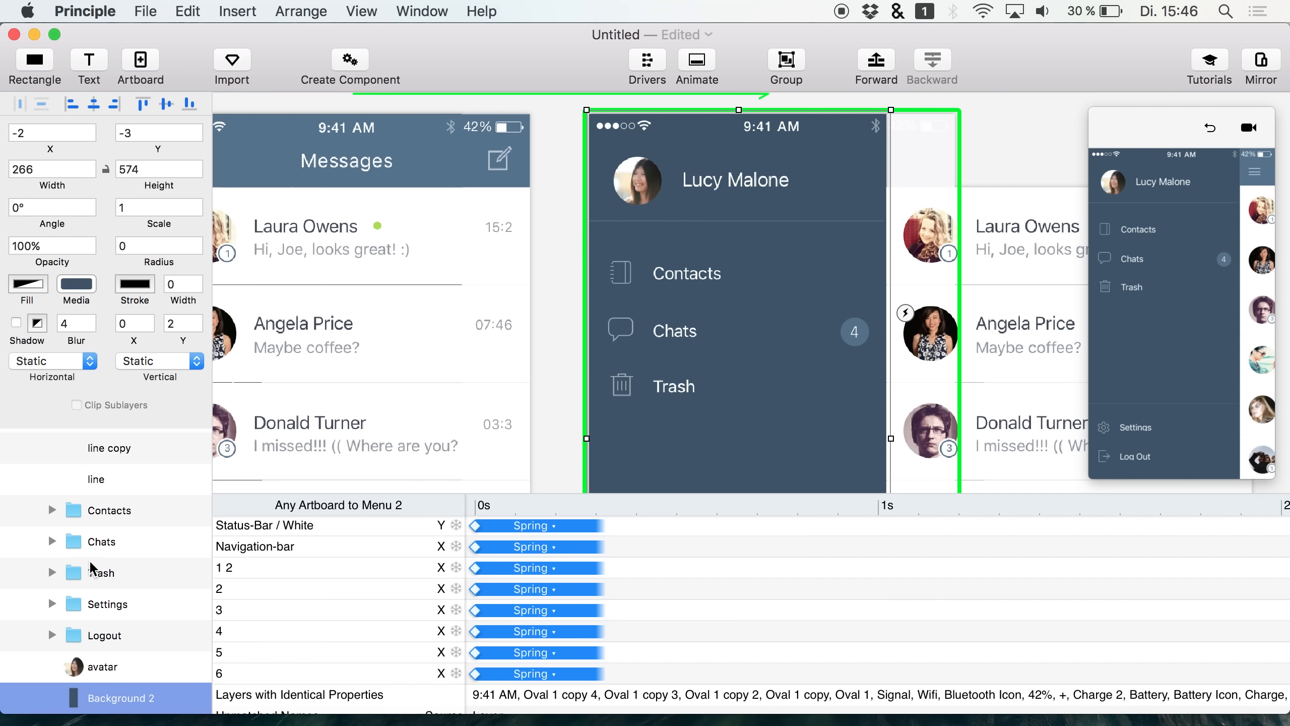
pyautogui.scroll(-2, 106, 607)
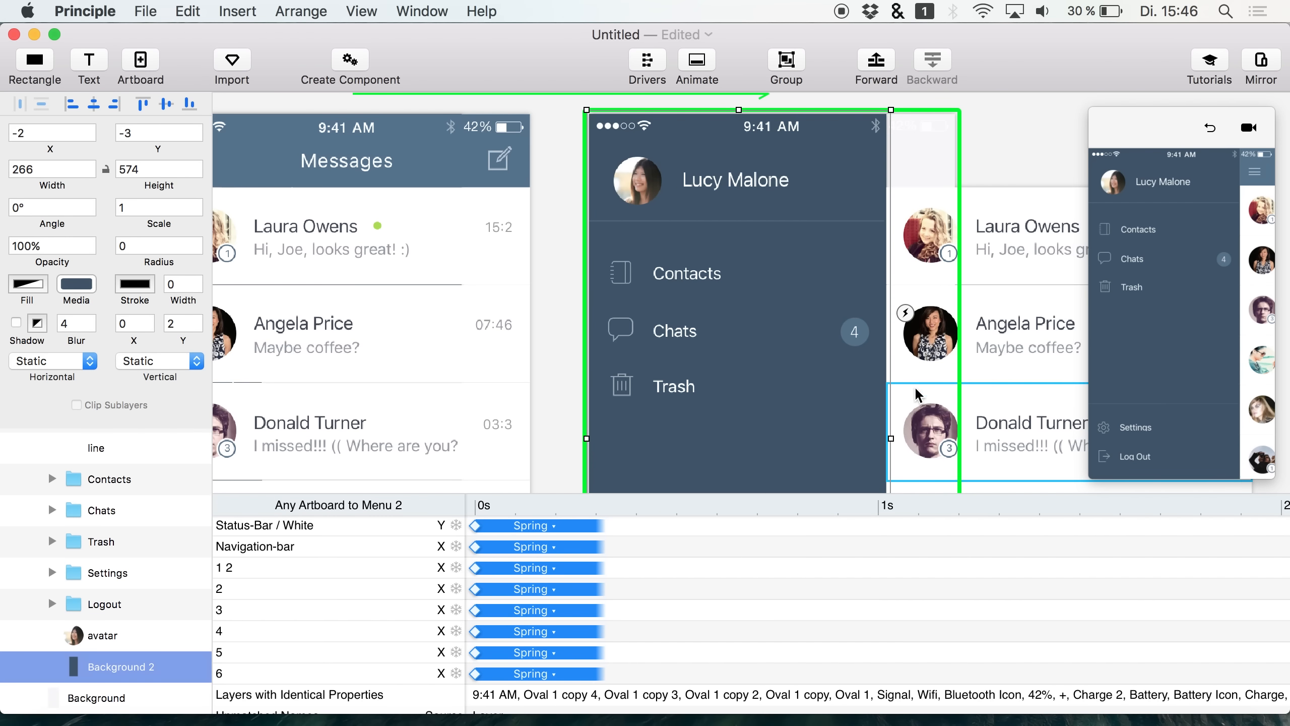
pyautogui.moveTo(889, 427); pyautogui.dragTo(957, 423)
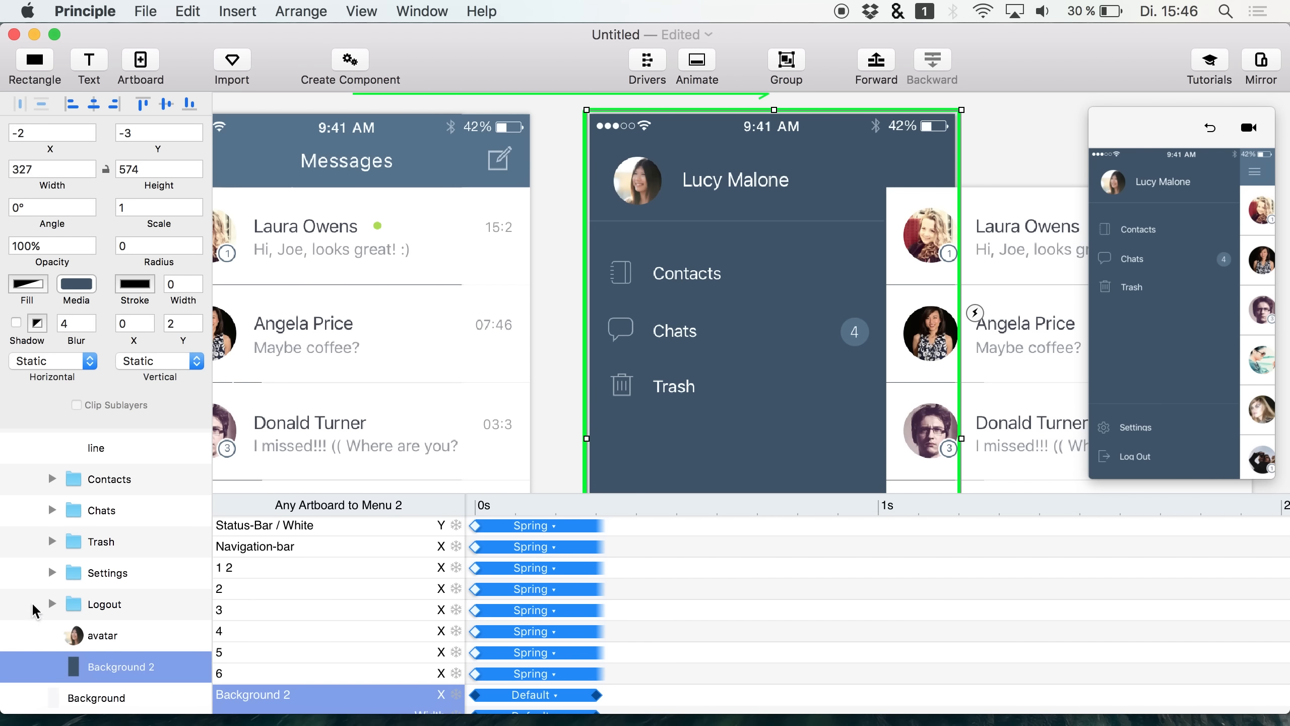
# - Collapse the Menu group and make the Navigation-bar layer of Menu 2 visible again
pyautogui.scroll(3, 41, 593)
pyautogui.scroll(1, 42, 569)
pyautogui.click(33, 558)
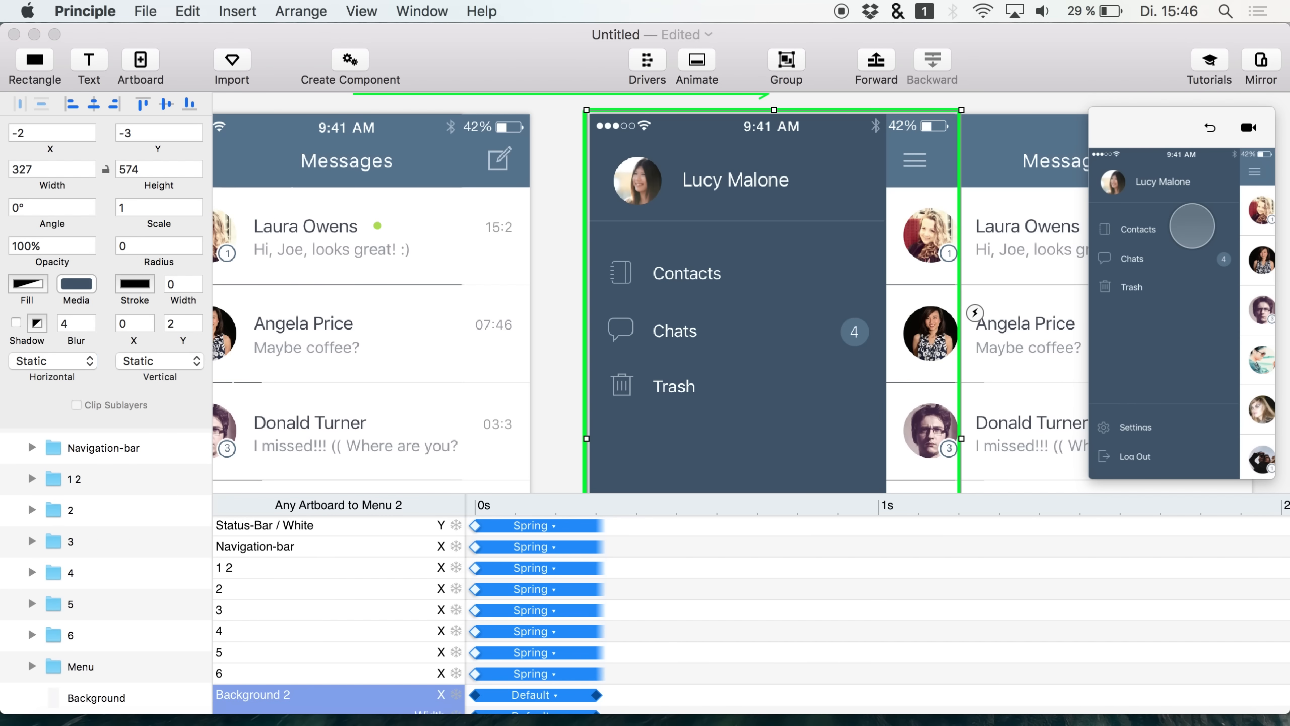
# - Test closing and opening the side menu in the preview through the hamburger icon
pyautogui.click(1243, 182)
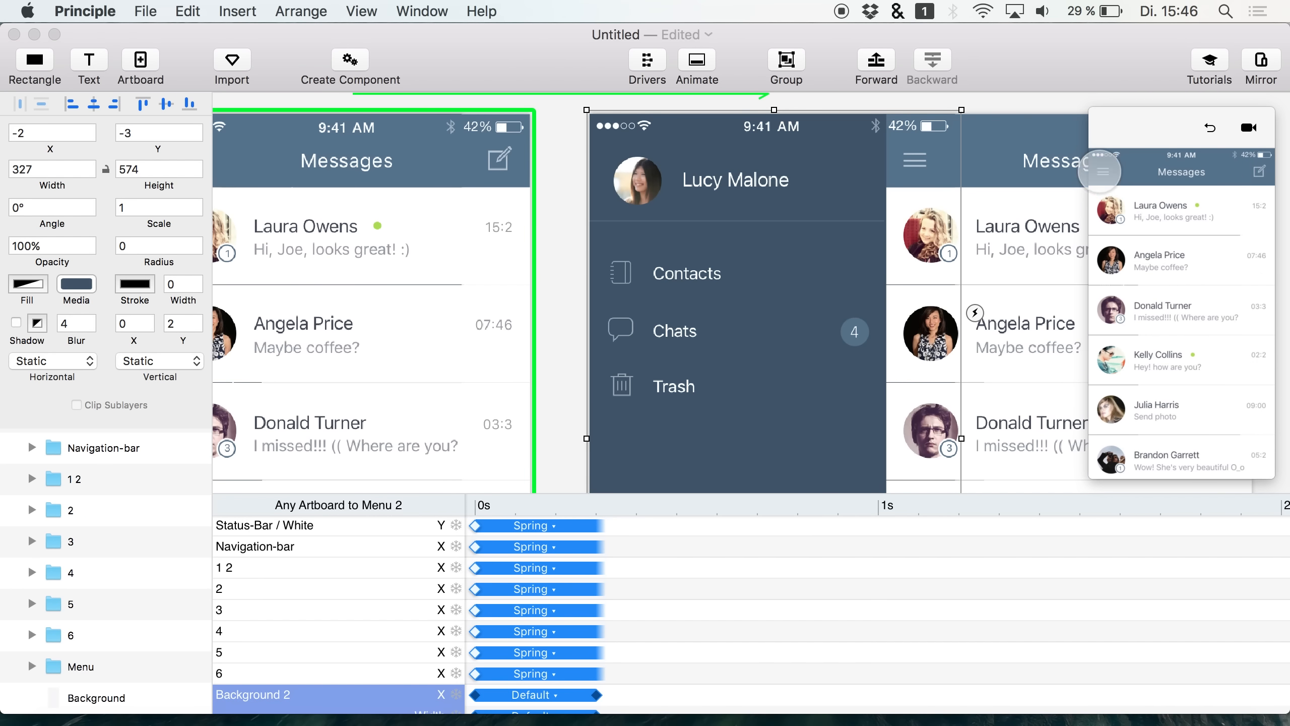
pyautogui.click(1103, 172)
pyautogui.click(1254, 172)
pyautogui.click(1104, 171)
# - Detach the preview from the main window, enlarge it, and place it over the canvas
pyautogui.moveTo(1090, 476)
pyautogui.mouseDown()
pyautogui.moveTo(938, 722)
pyautogui.moveTo(995, 712)
pyautogui.moveTo(970, 700)
pyautogui.moveTo(1090, 478)
pyautogui.mouseUp()
pyautogui.moveTo(1157, 131); pyautogui.dragTo(825, 104)
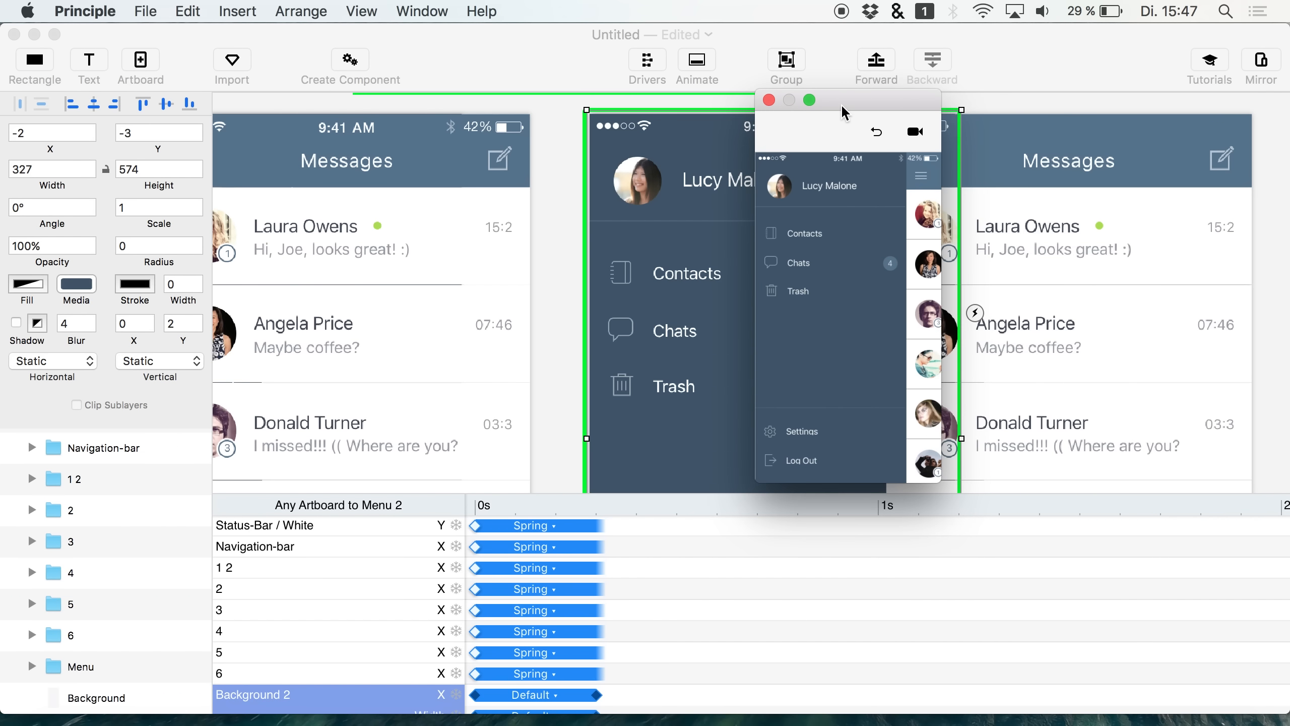
pyautogui.moveTo(756, 483); pyautogui.dragTo(622, 720)
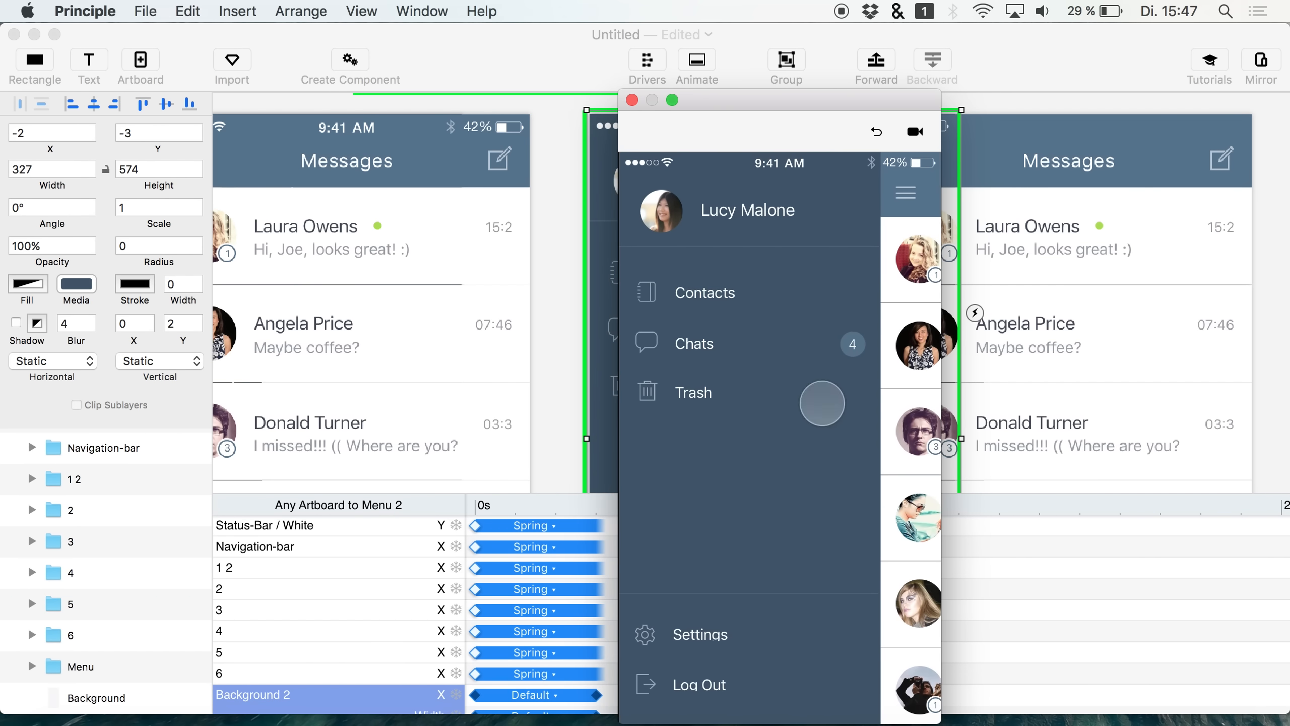
pyautogui.moveTo(801, 107); pyautogui.dragTo(654, 59)
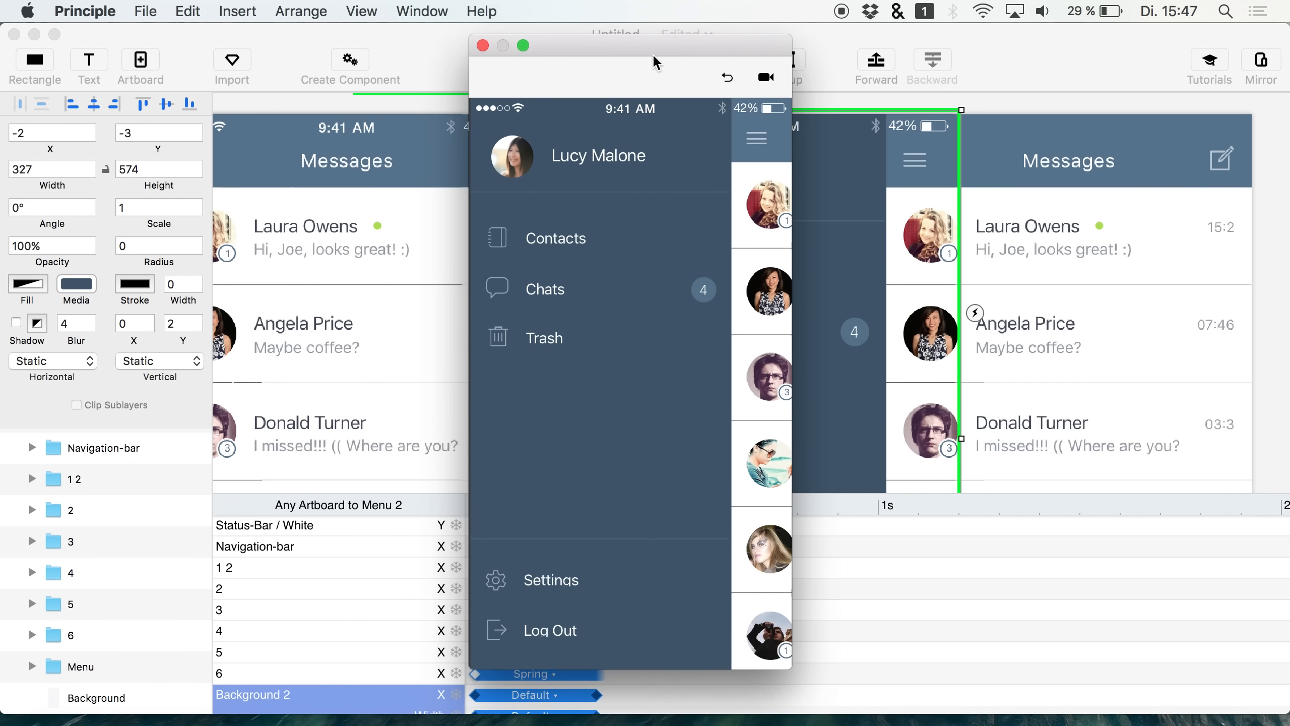
# - Repeatedly close and open the side menu in the enlarged preview to check the transition, and dock the preview again
pyautogui.click(758, 135)
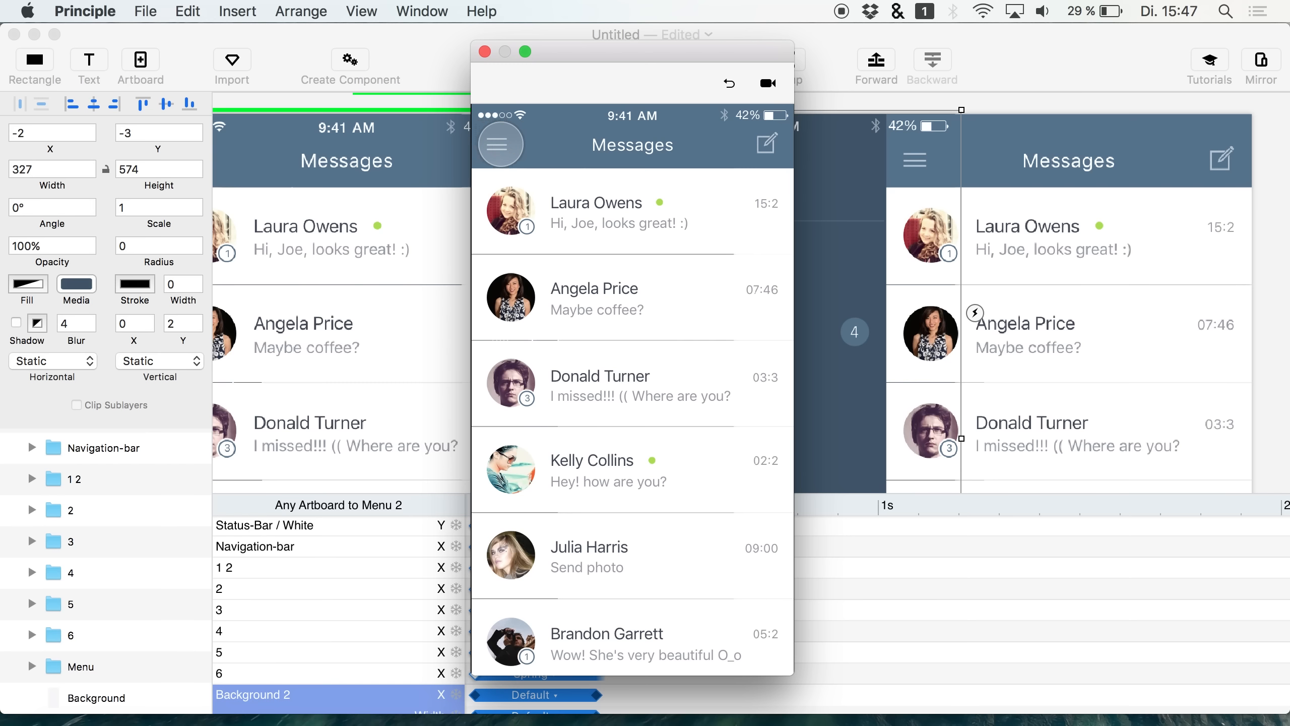
pyautogui.click(501, 144)
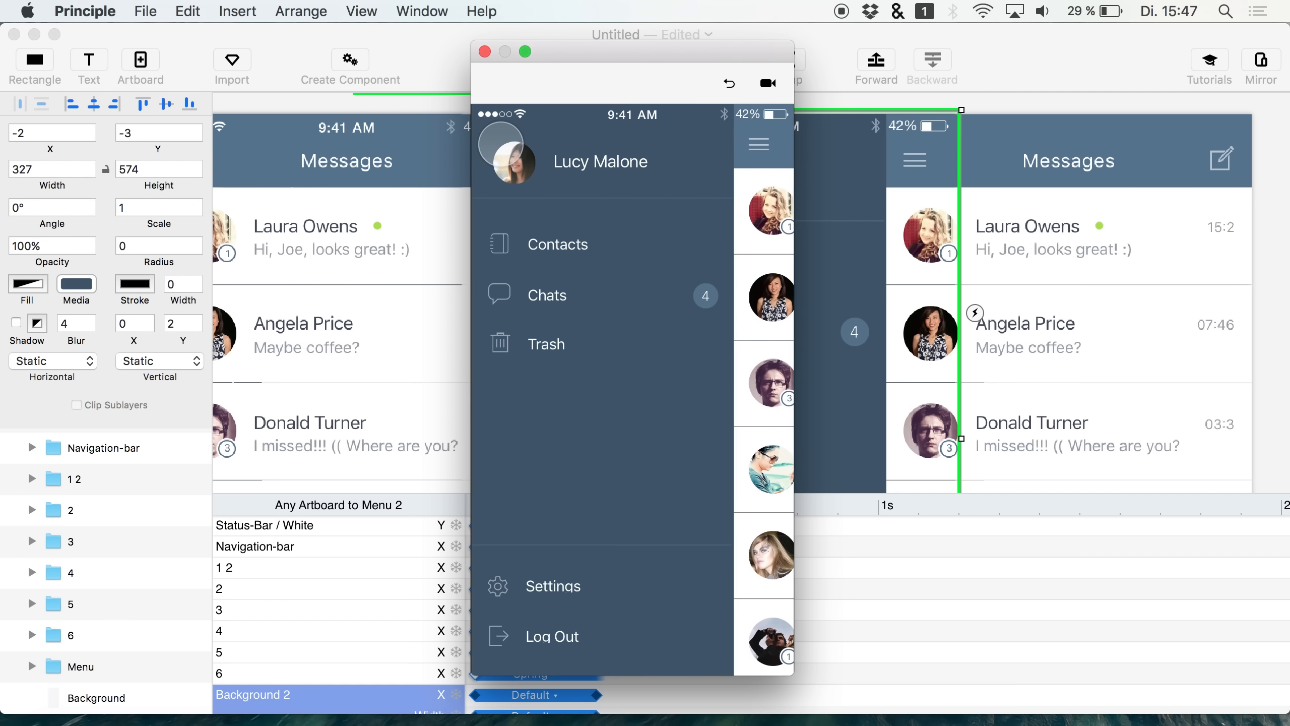
pyautogui.click(758, 144)
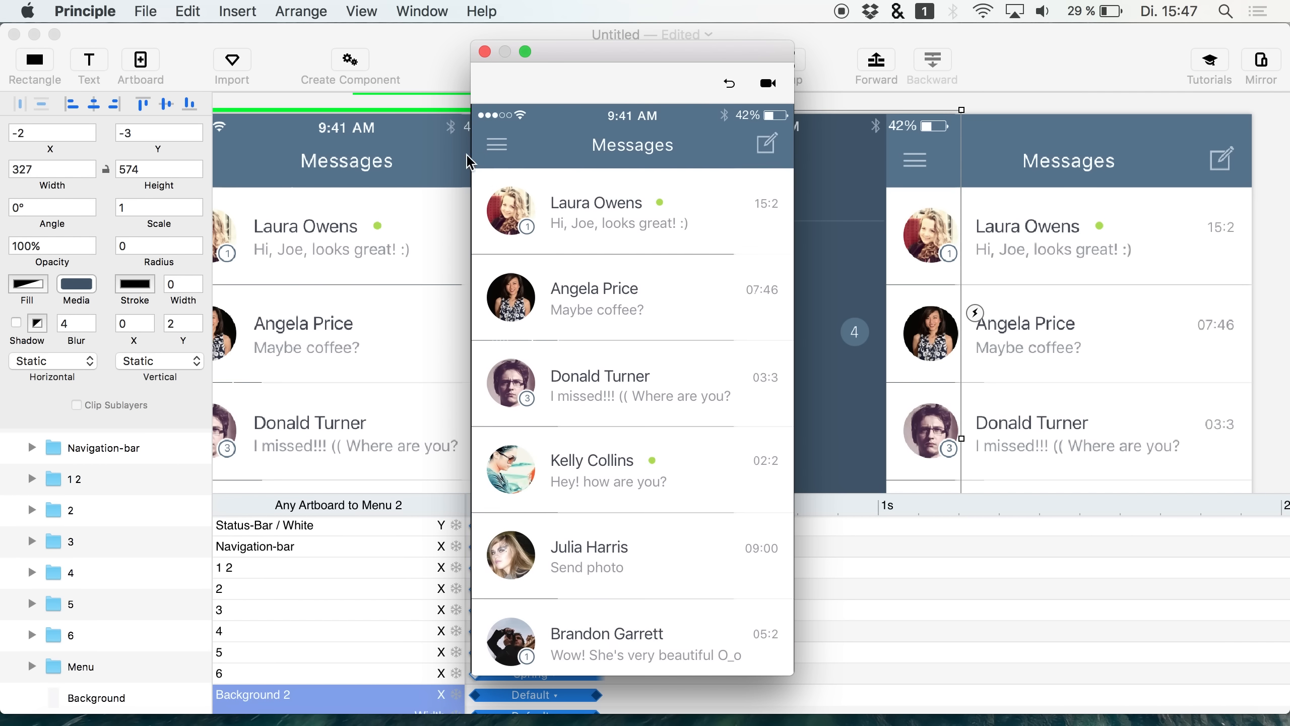
pyautogui.click(499, 145)
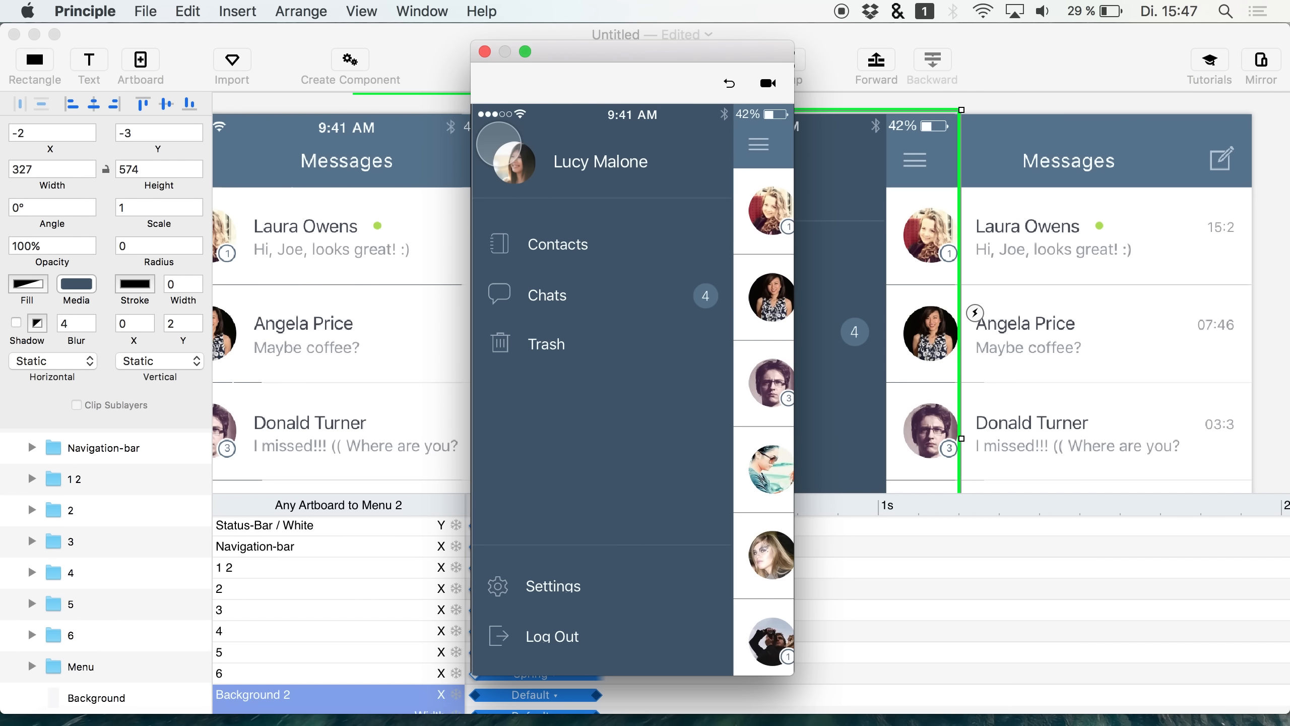
pyautogui.click(756, 146)
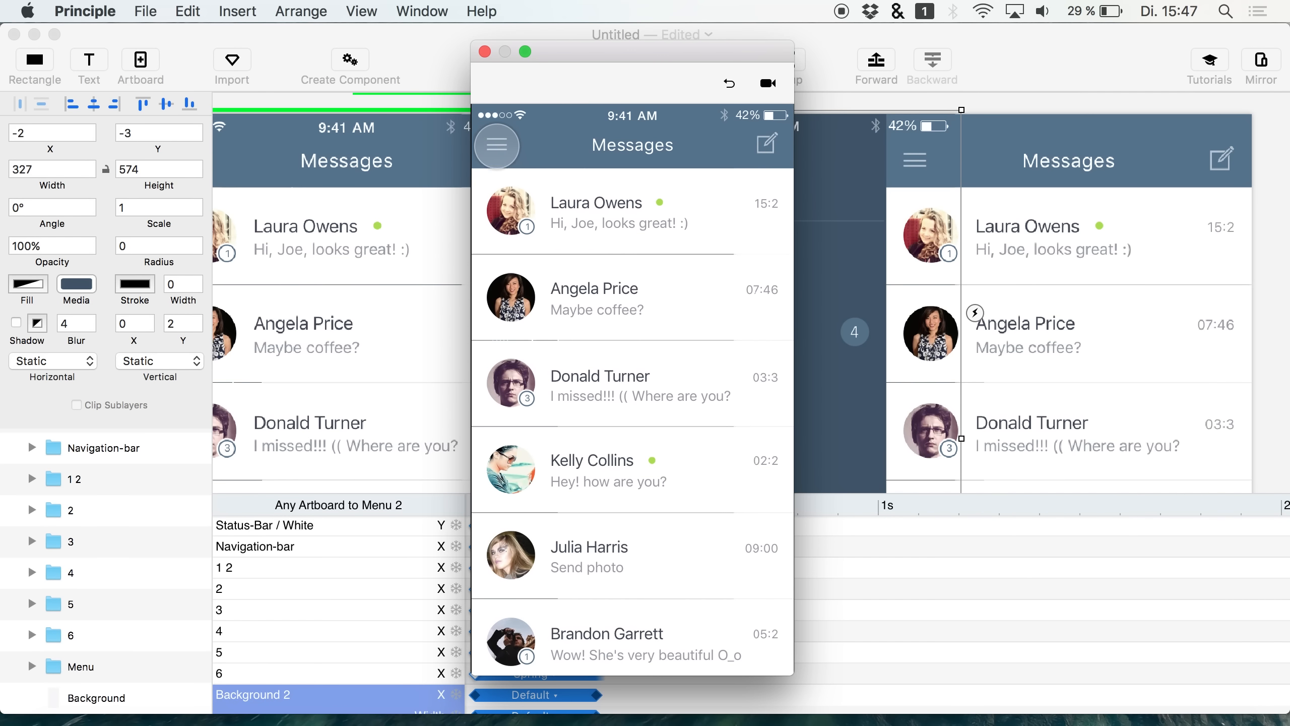
pyautogui.click(499, 152)
pyautogui.click(757, 145)
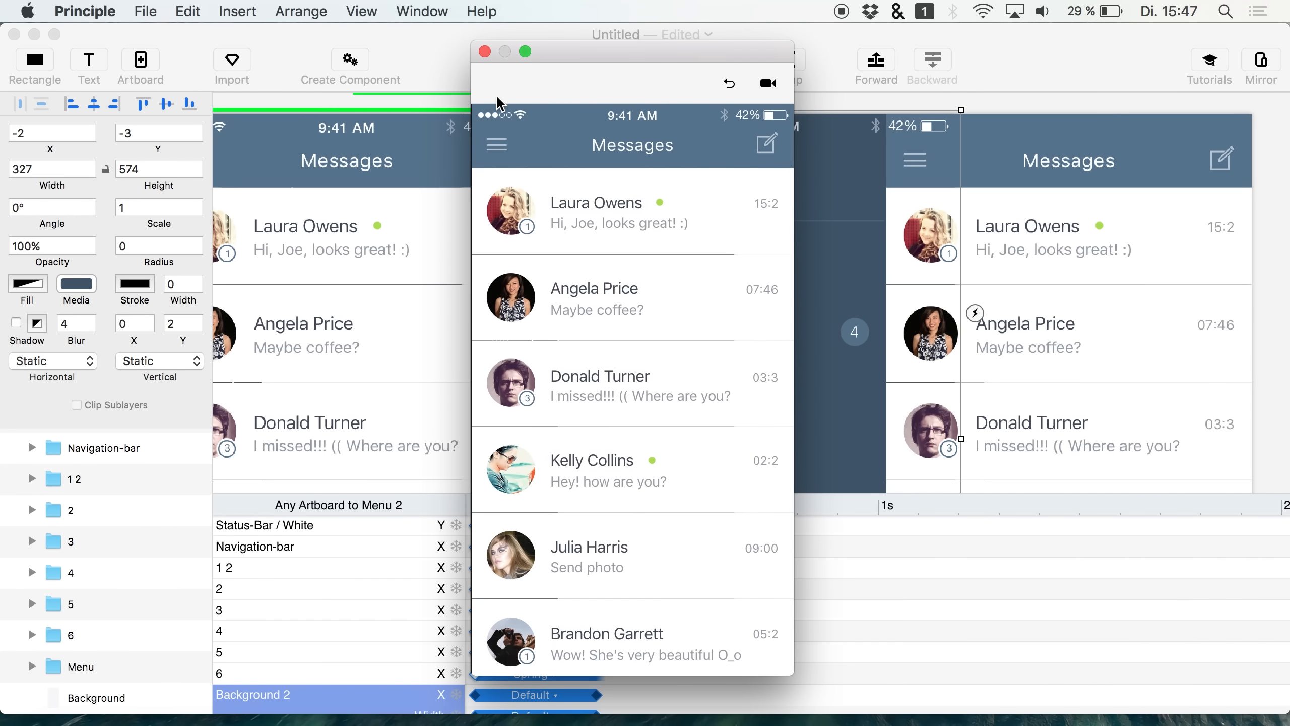
pyautogui.click(507, 155)
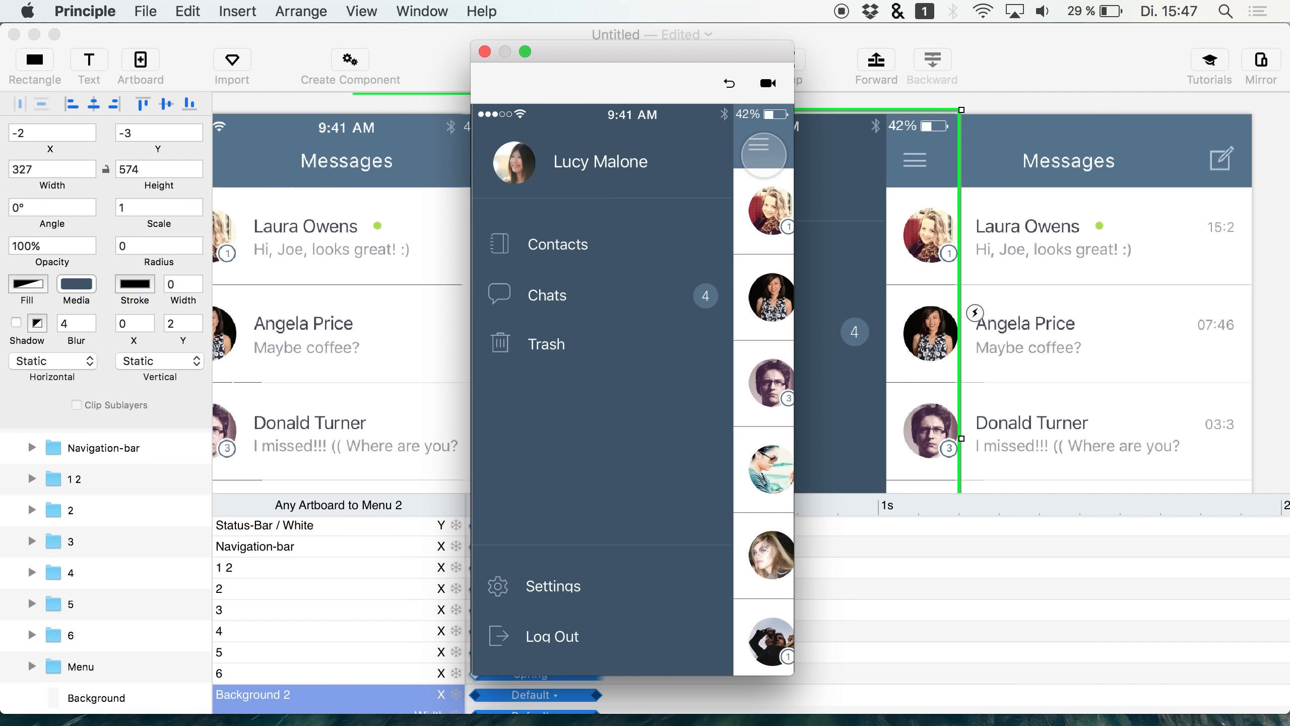
pyautogui.click(757, 146)
pyautogui.click(499, 146)
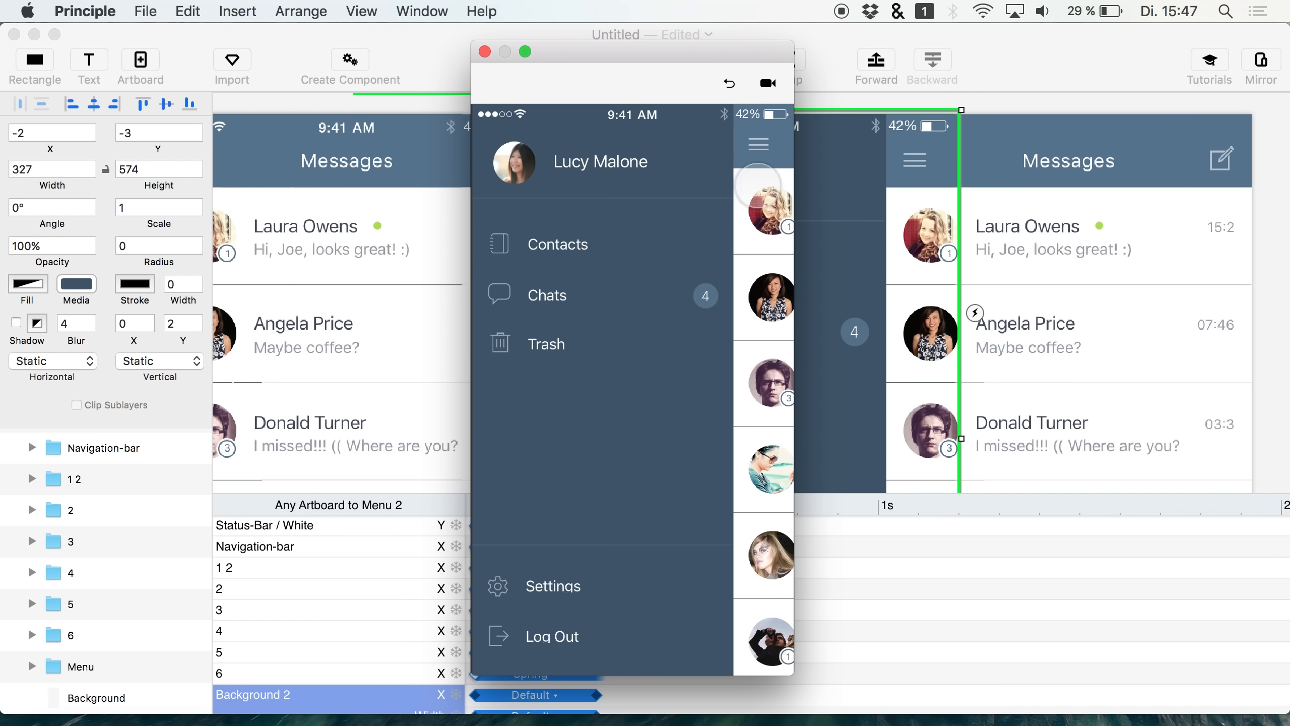
pyautogui.click(762, 153)
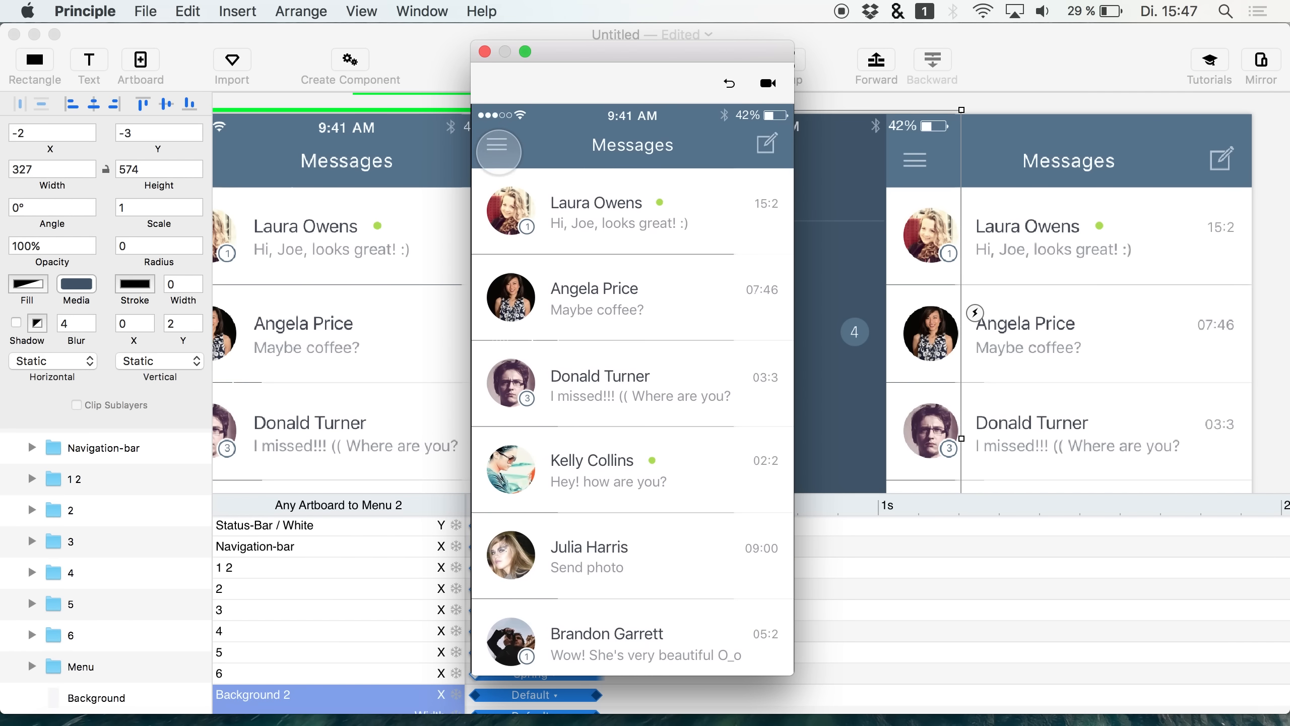
pyautogui.click(498, 145)
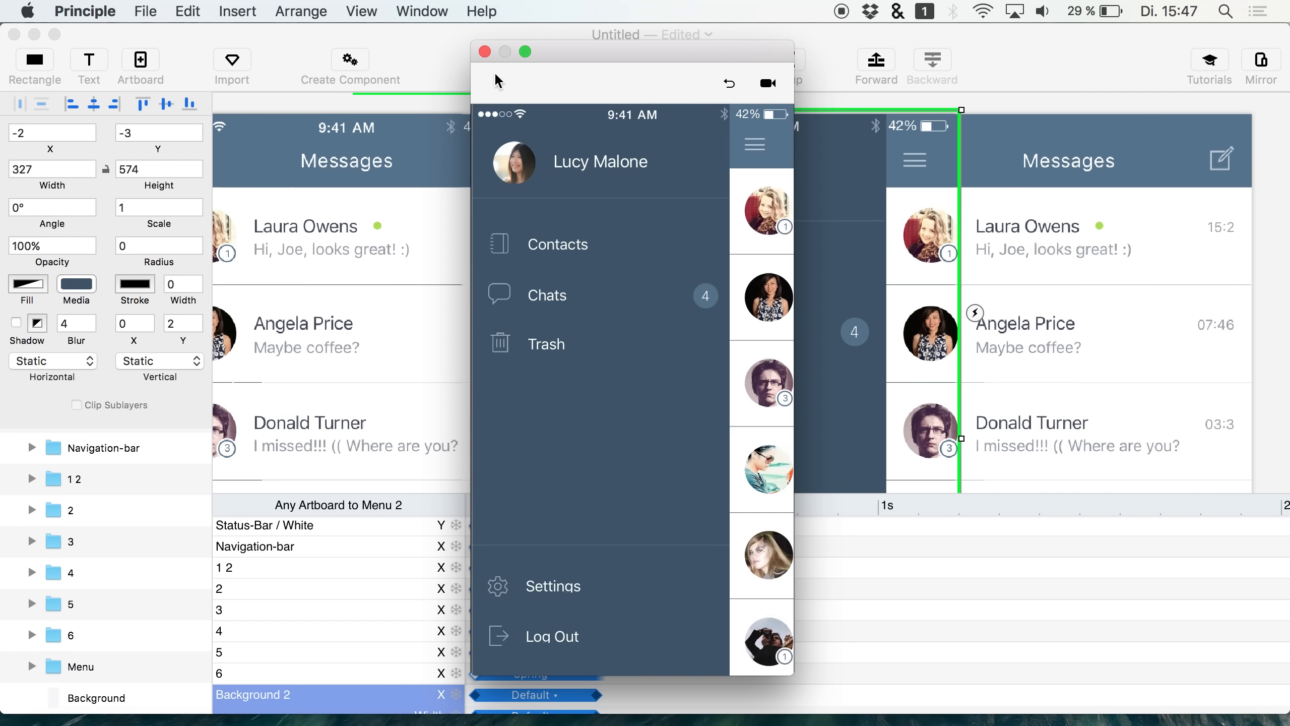
pyautogui.click(482, 50)
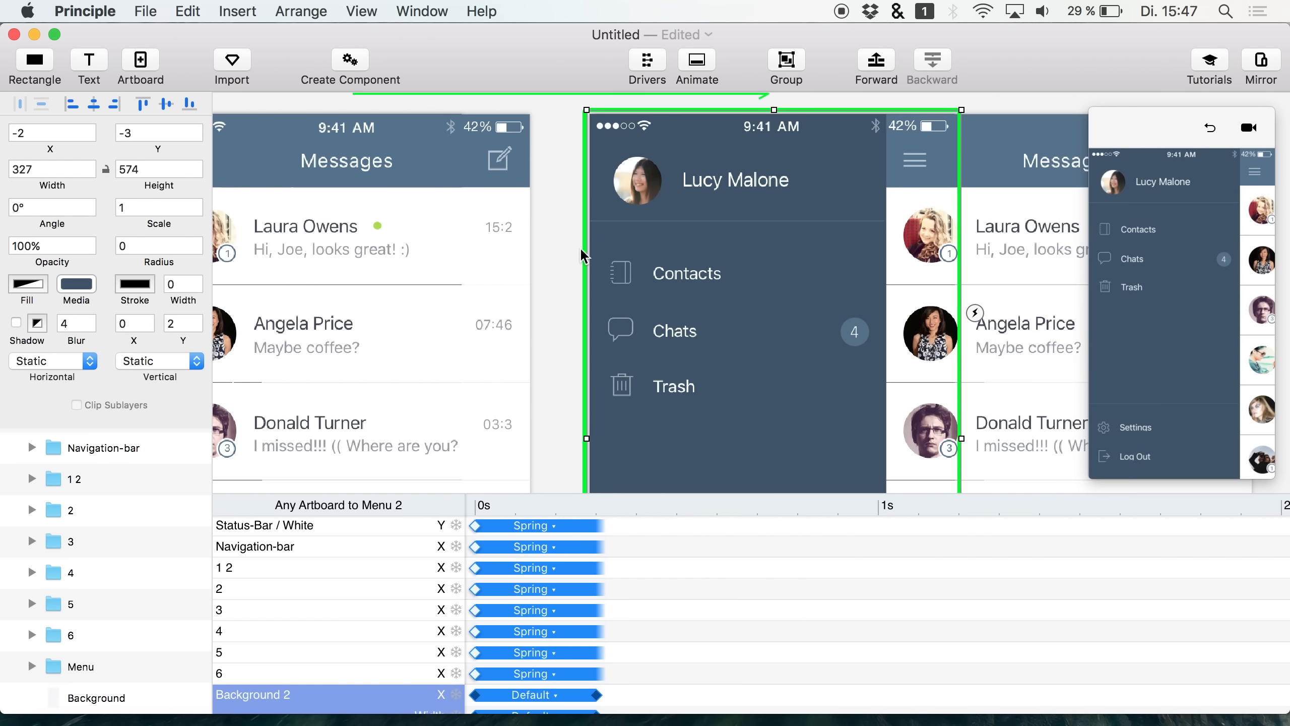
# - Select all Any Artboard to Menu 2 animations including Background 2, compare None and Default easing, and set them all to Spring
pyautogui.scroll(-3, 542, 624)
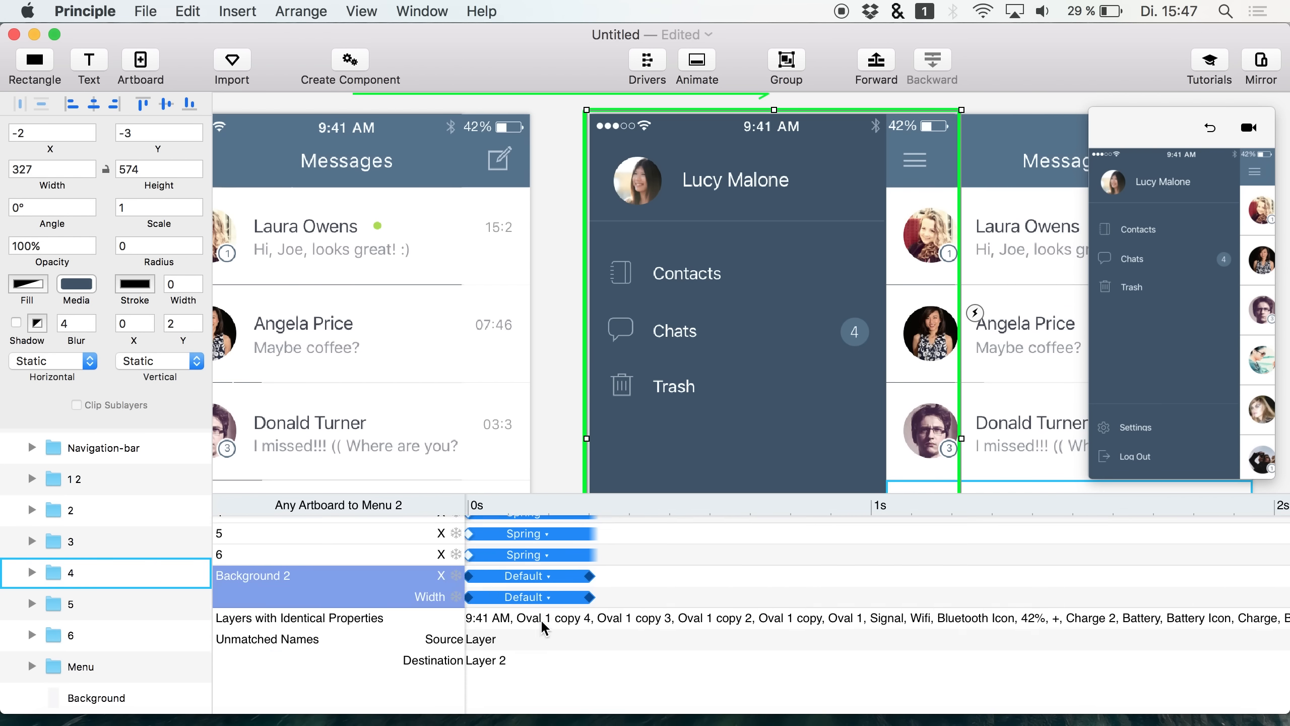
pyautogui.moveTo(620, 660); pyautogui.dragTo(495, 509)
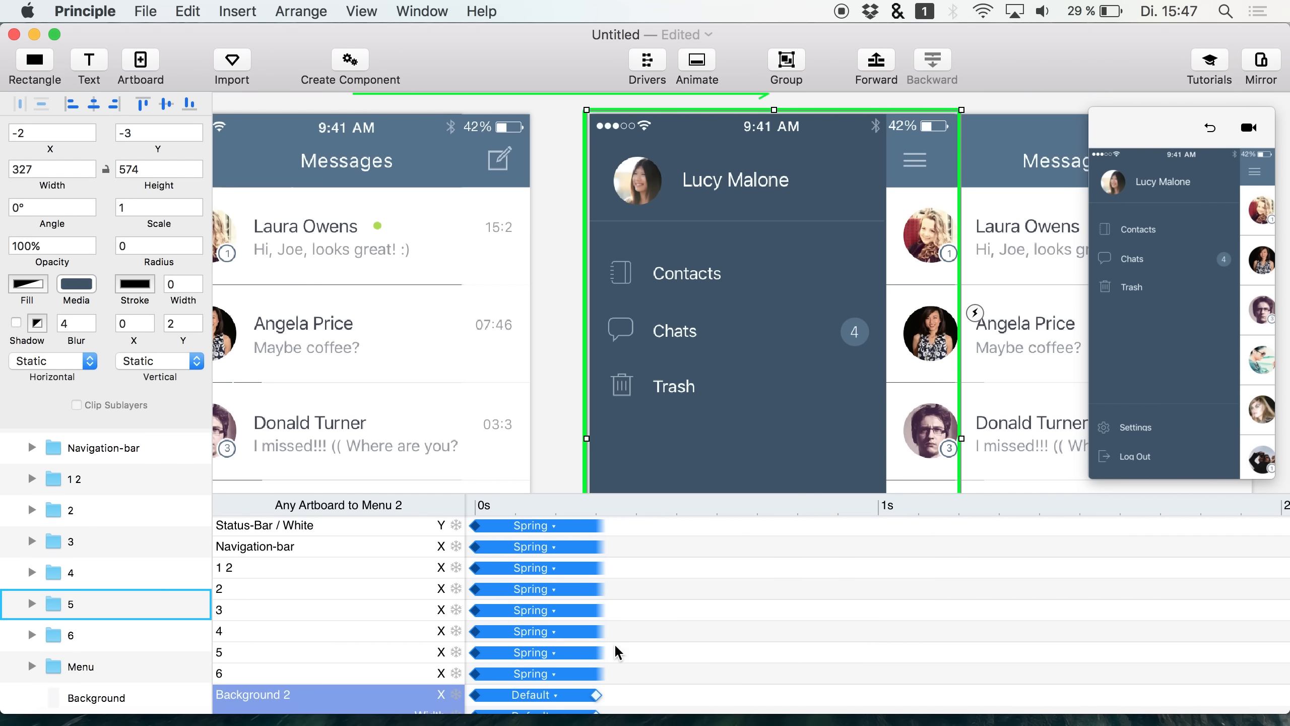
pyautogui.scroll(-3, 615, 644)
pyautogui.scroll(3, 615, 651)
pyautogui.click(534, 547)
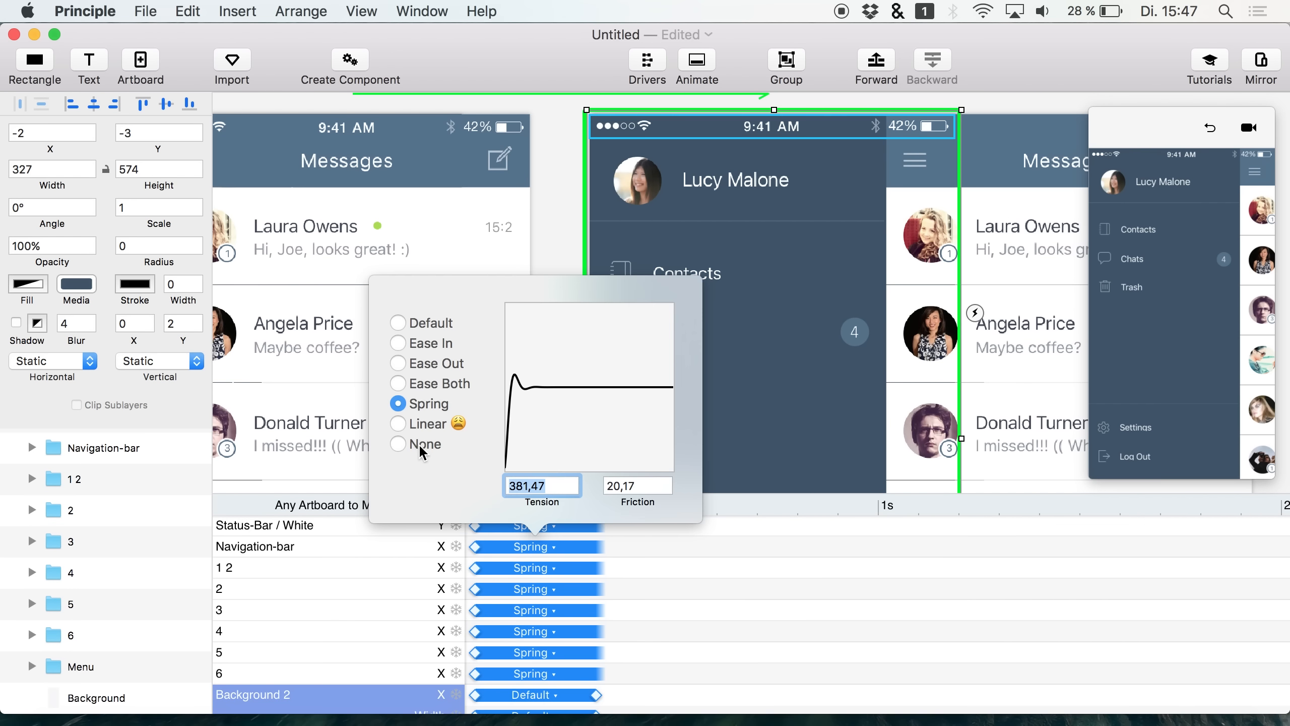
pyautogui.click(425, 446)
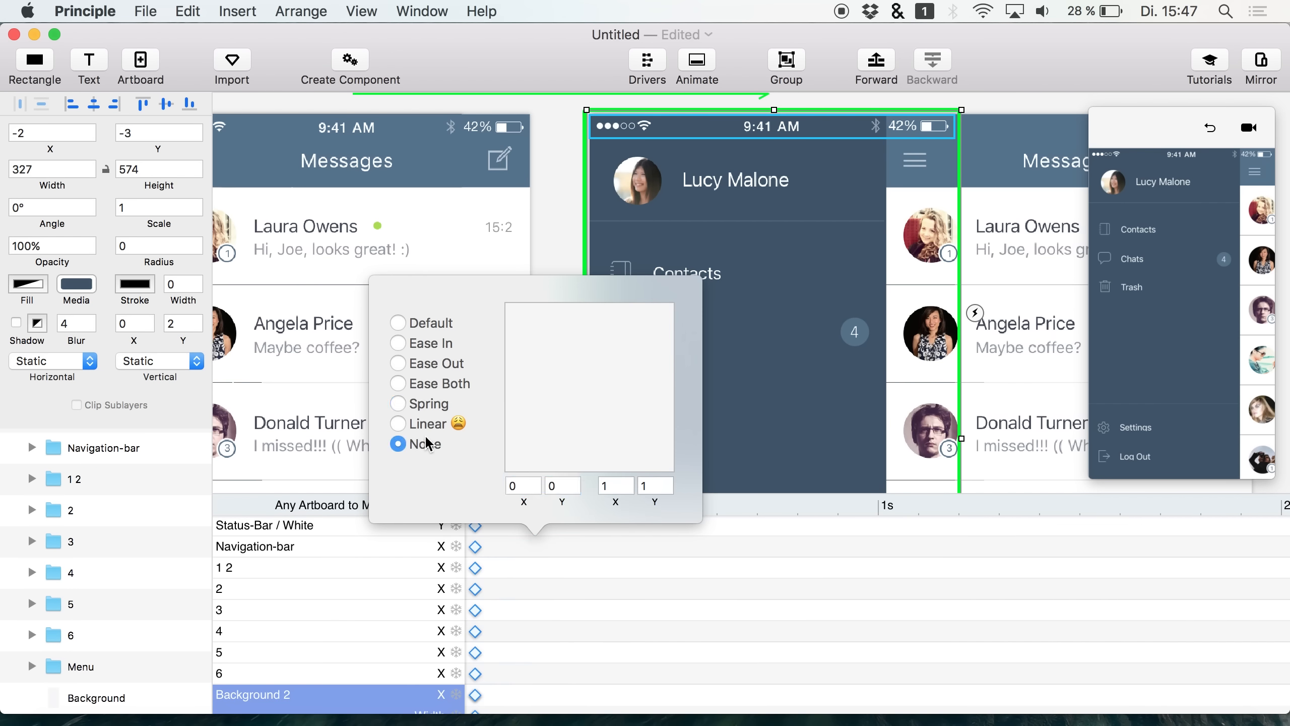
pyautogui.click(421, 318)
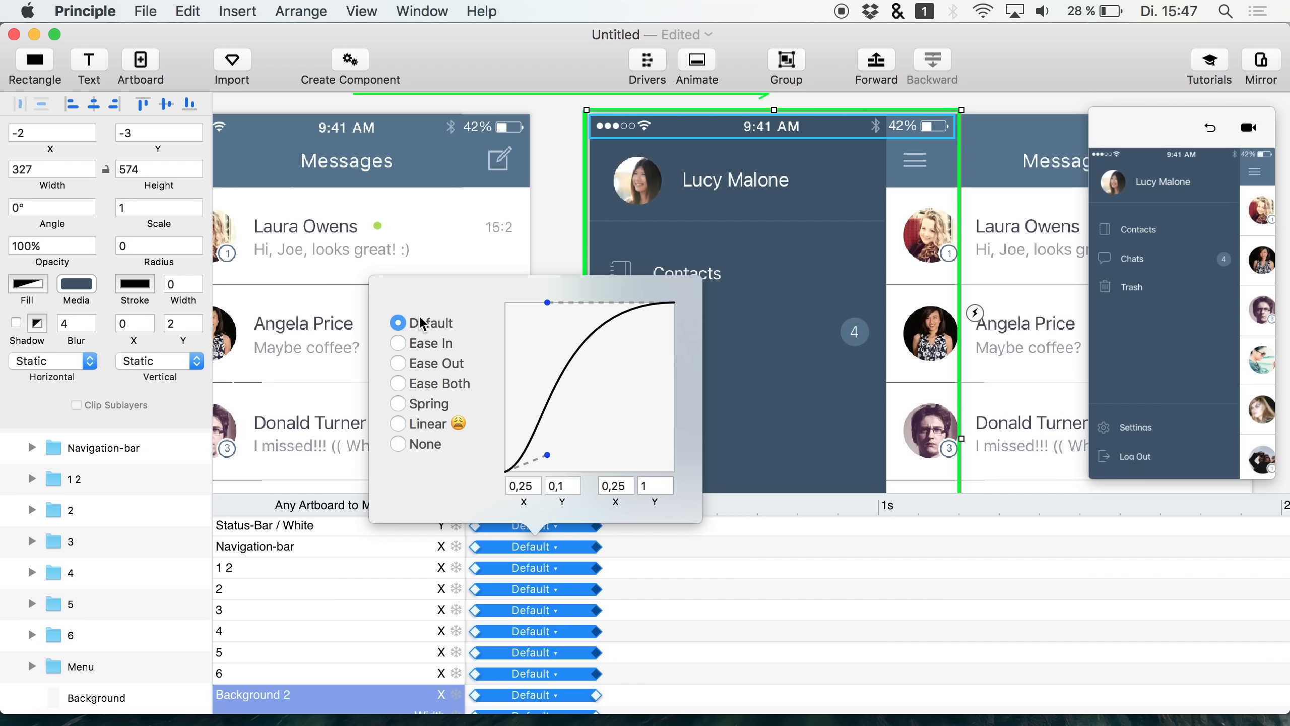
pyautogui.click(428, 407)
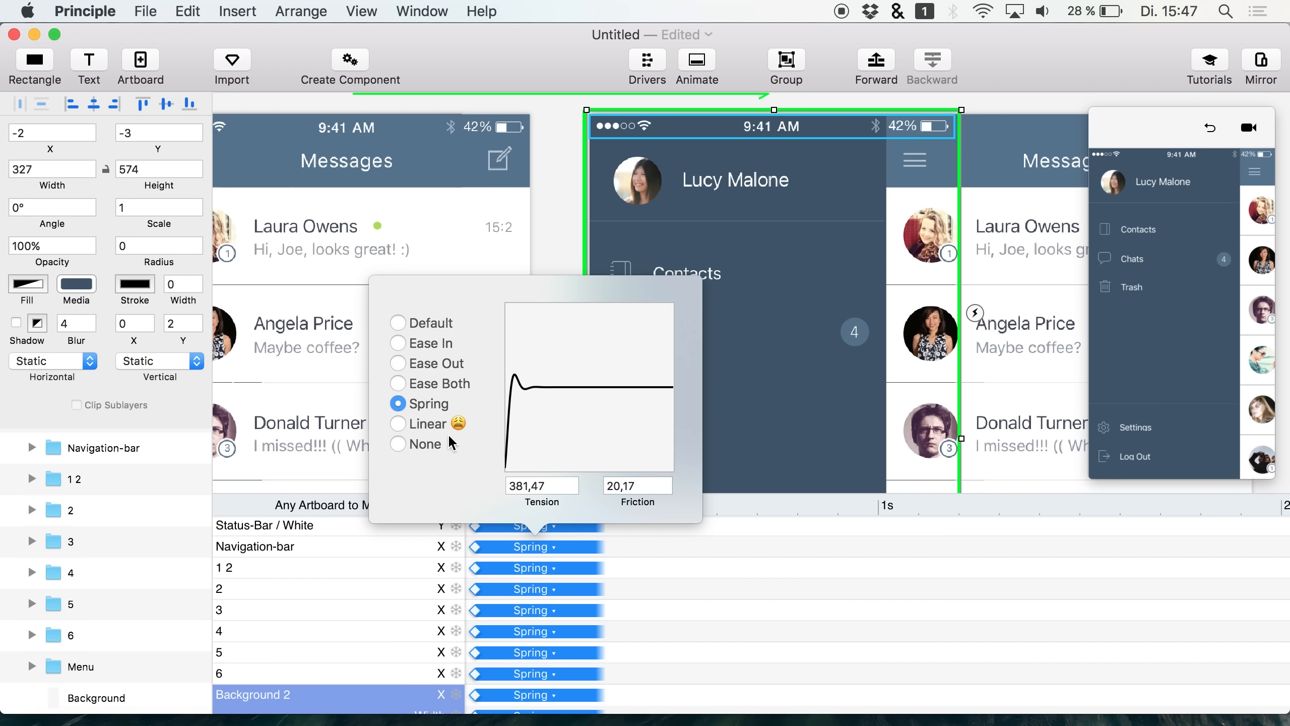
pyautogui.click(1210, 128)
pyautogui.click(1171, 127)
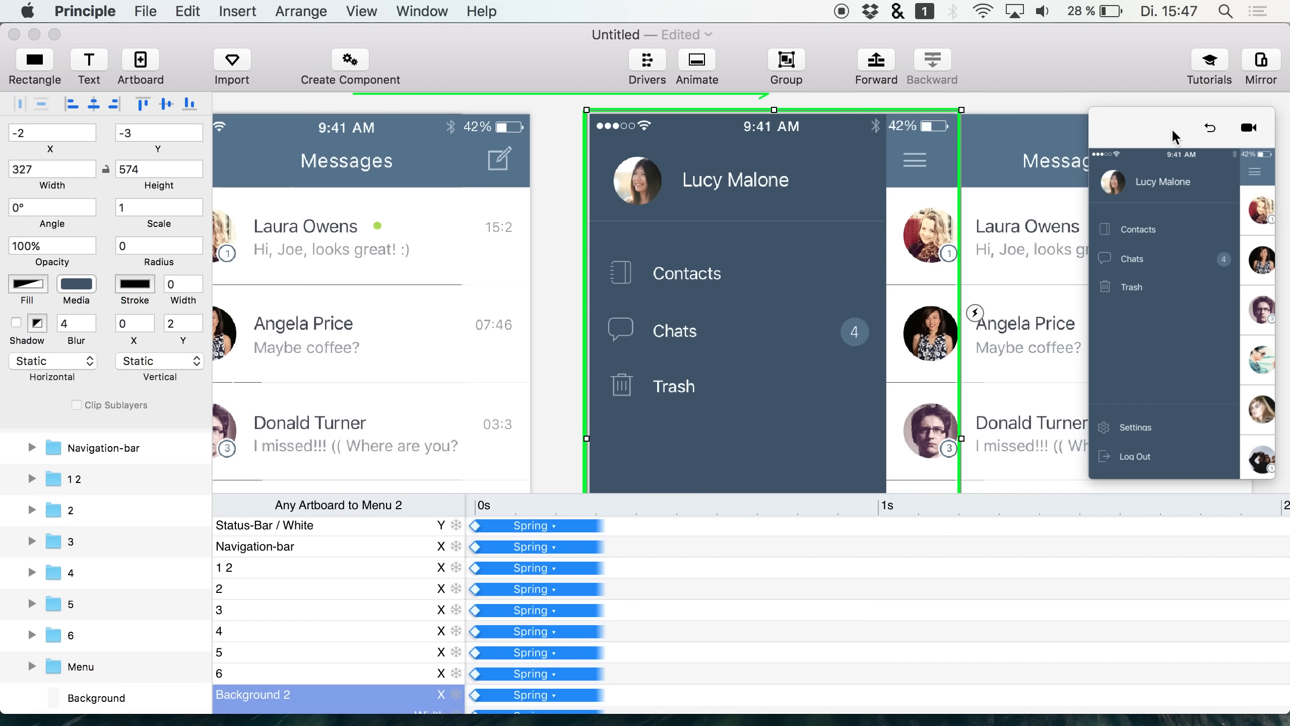